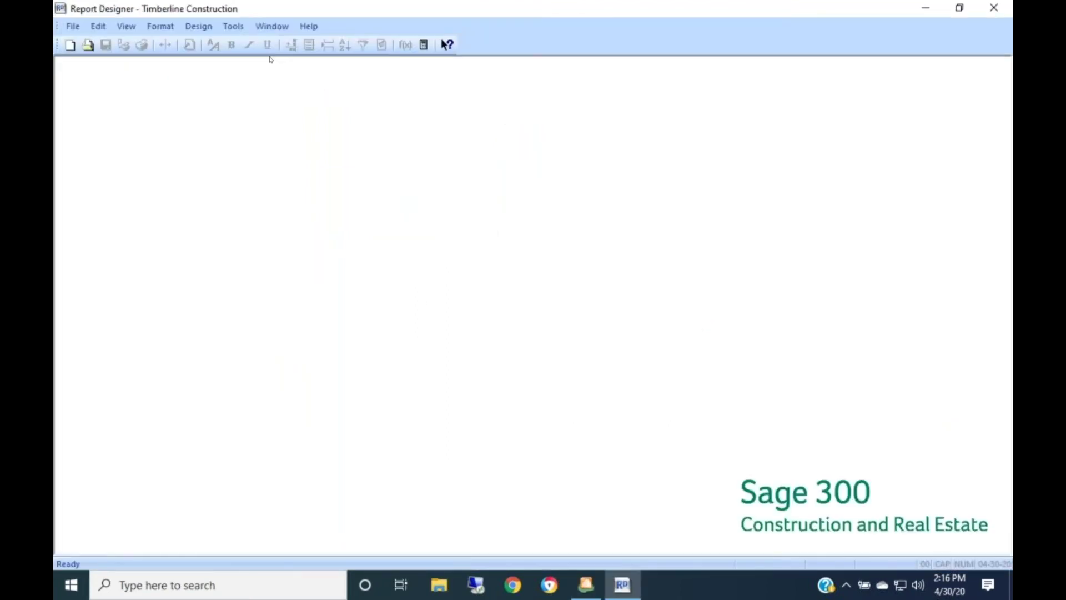
- Preview the available fields printout for the JC - Job record with information for ODBC reporting included
left_click(234, 26)
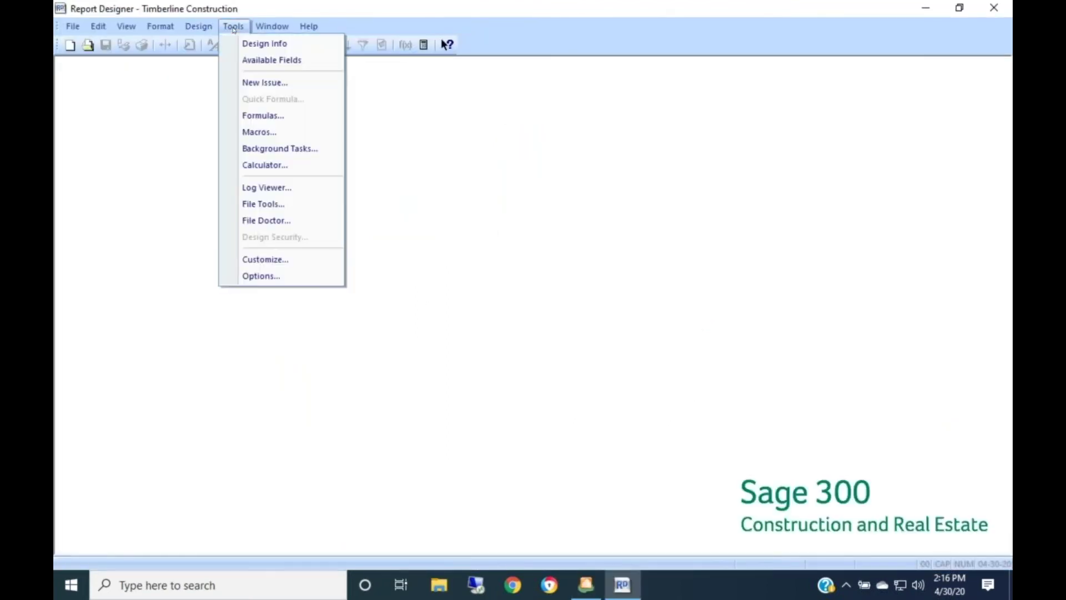
left_click(247, 61)
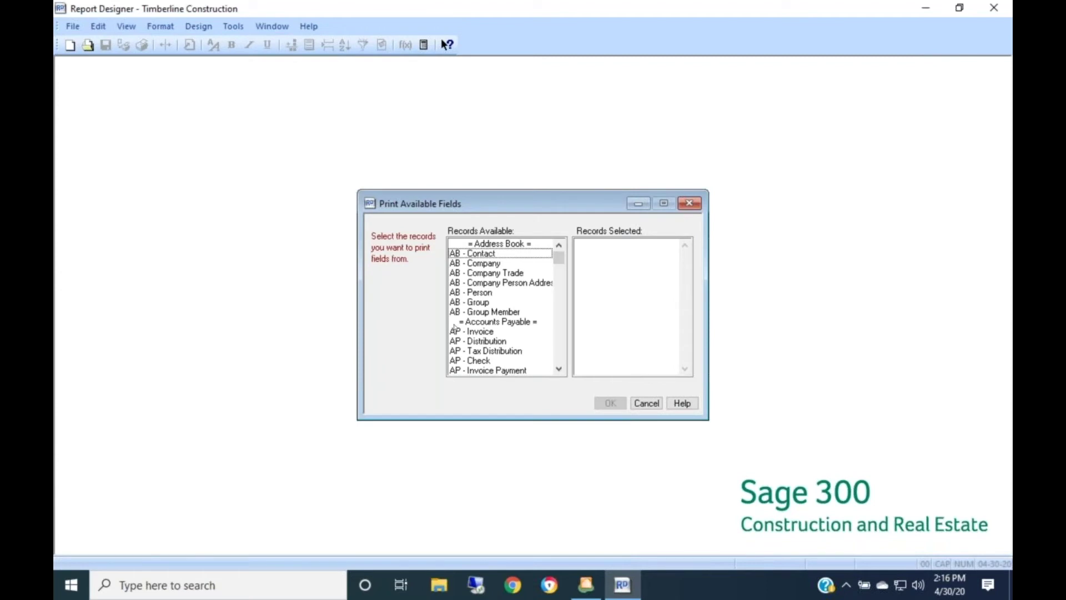
key("j")
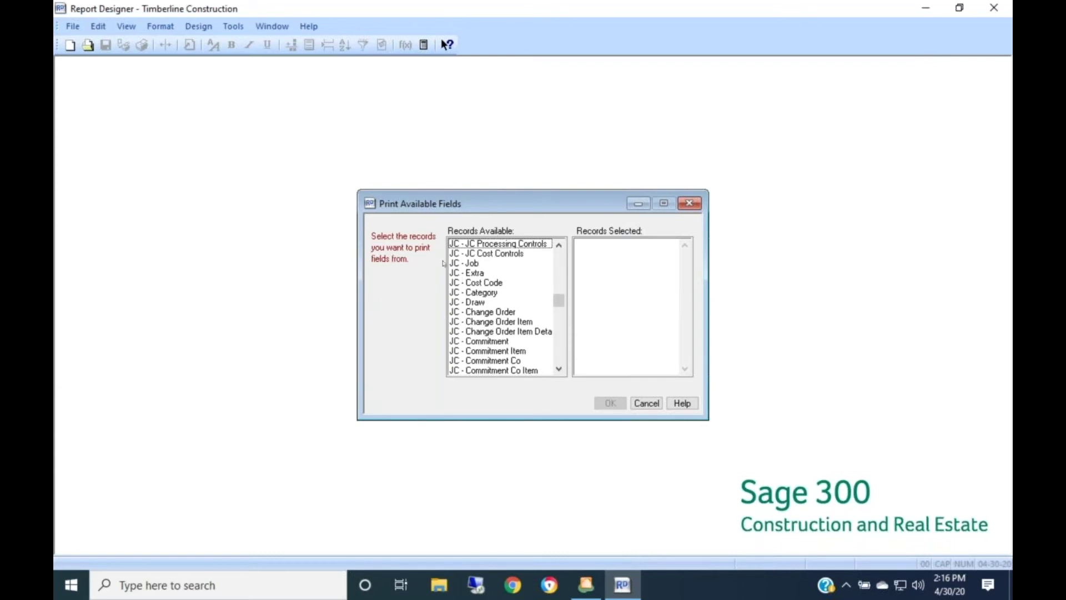
left_click(461, 263)
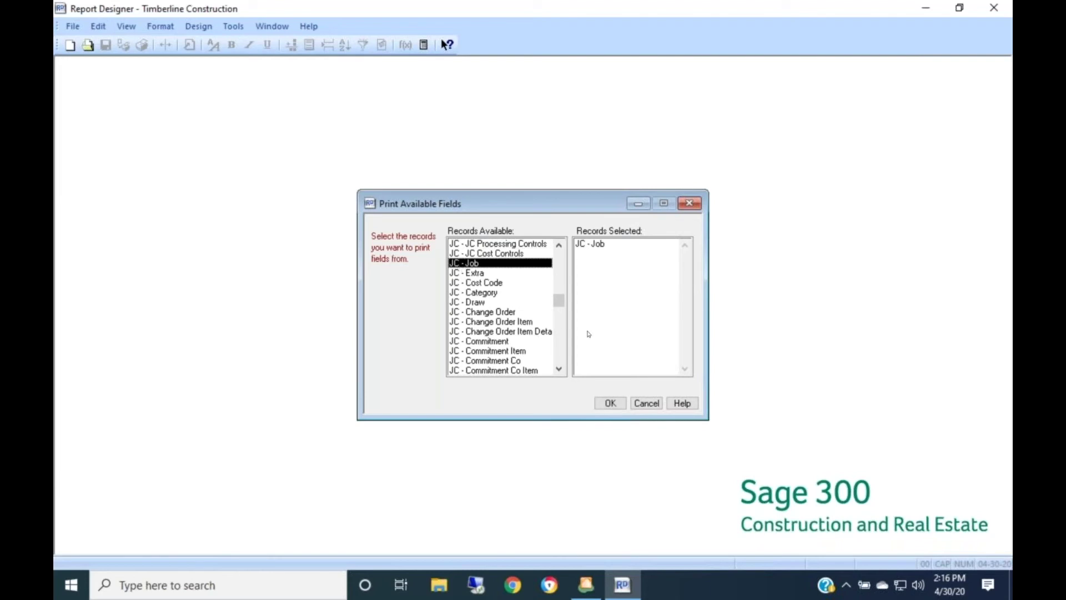
left_click(609, 404)
left_click(609, 403)
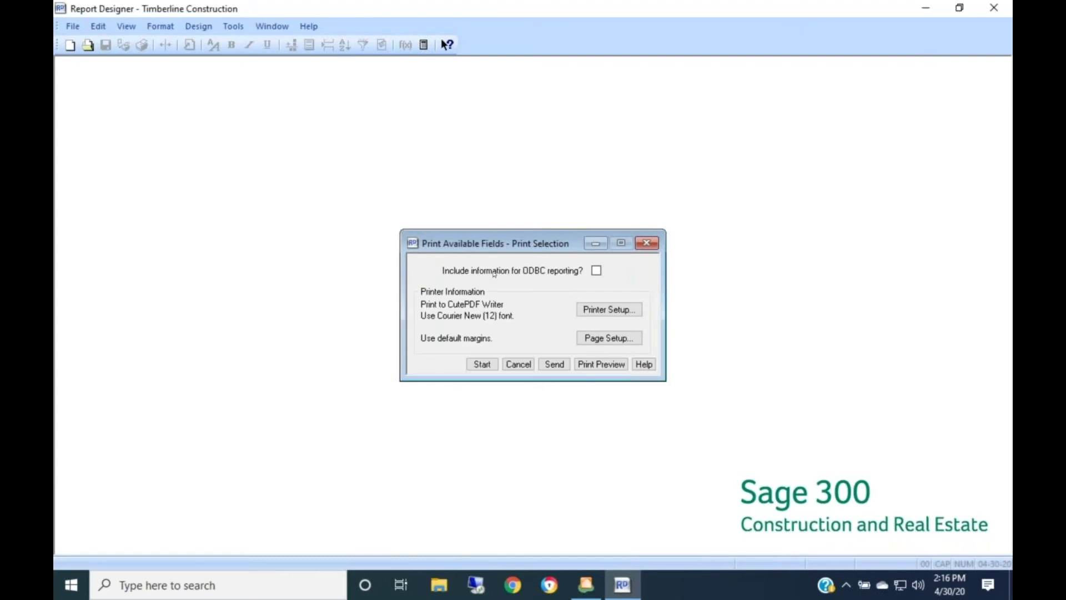
left_click(596, 271)
left_click(594, 365)
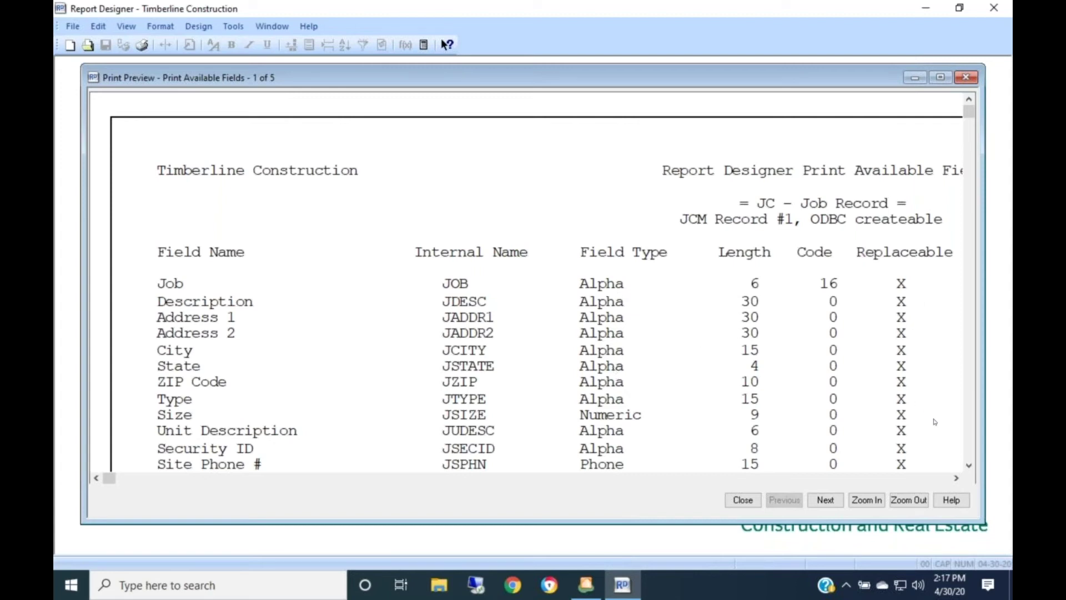
- Examine the Job record's field names, internal names, types and special values, then close the preview and cancel printing
left_click(955, 477)
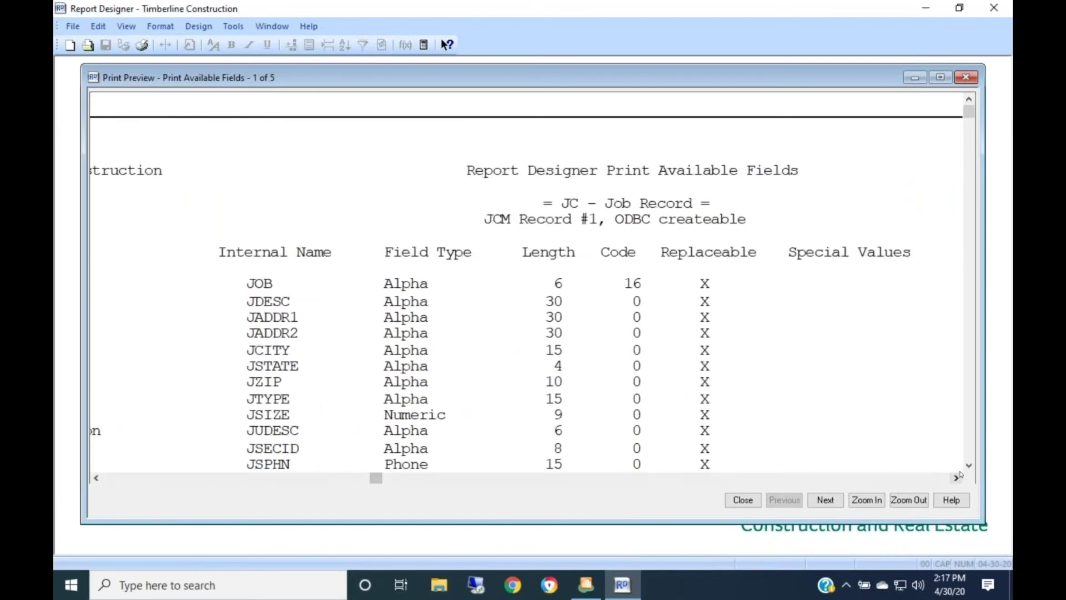
left_click(968, 467)
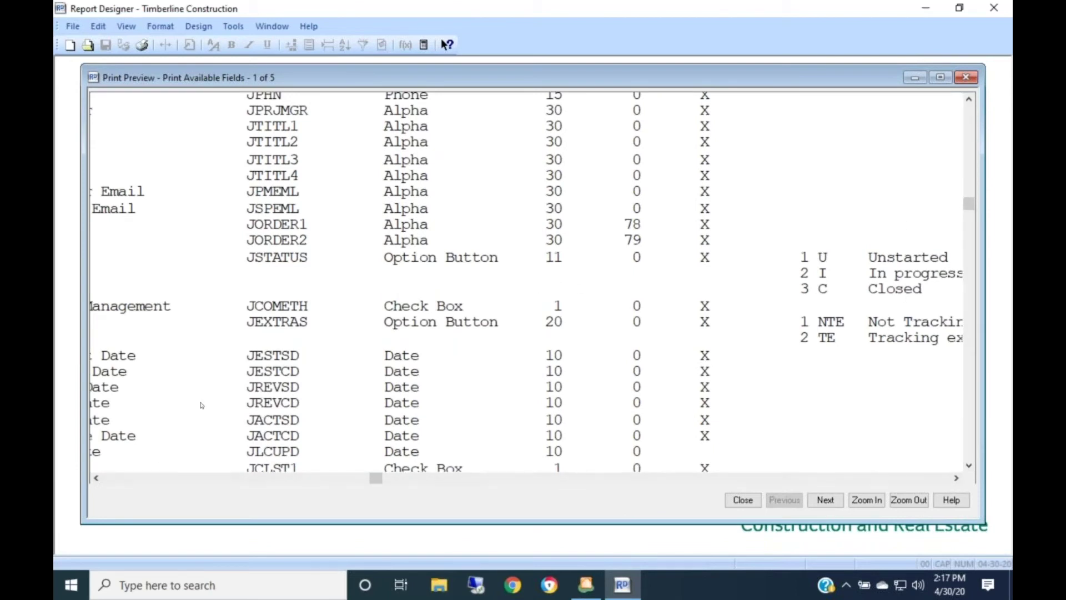
left_click(131, 481)
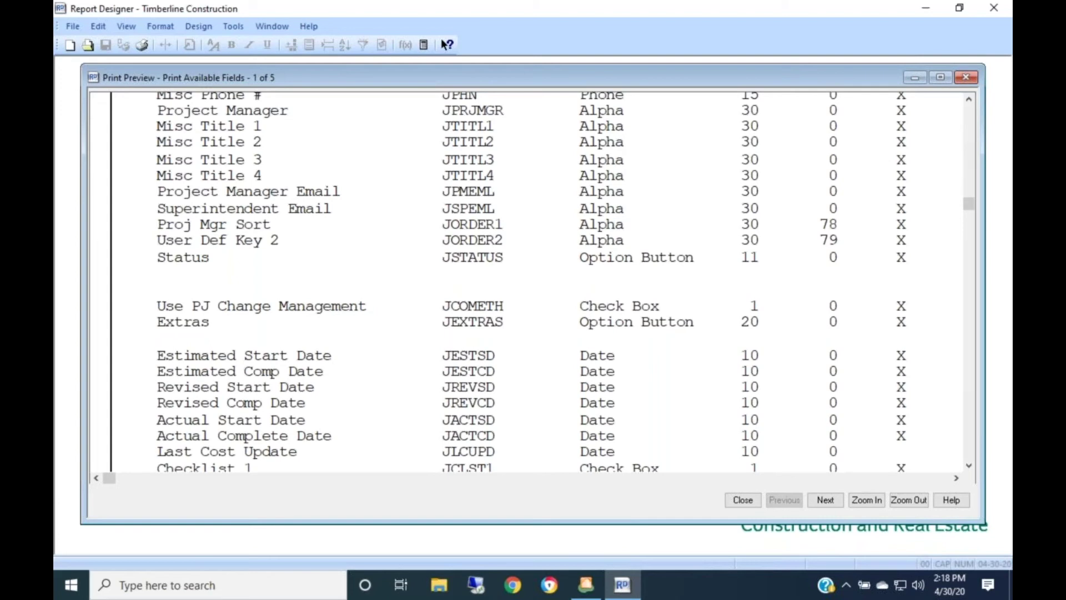
left_click(969, 465)
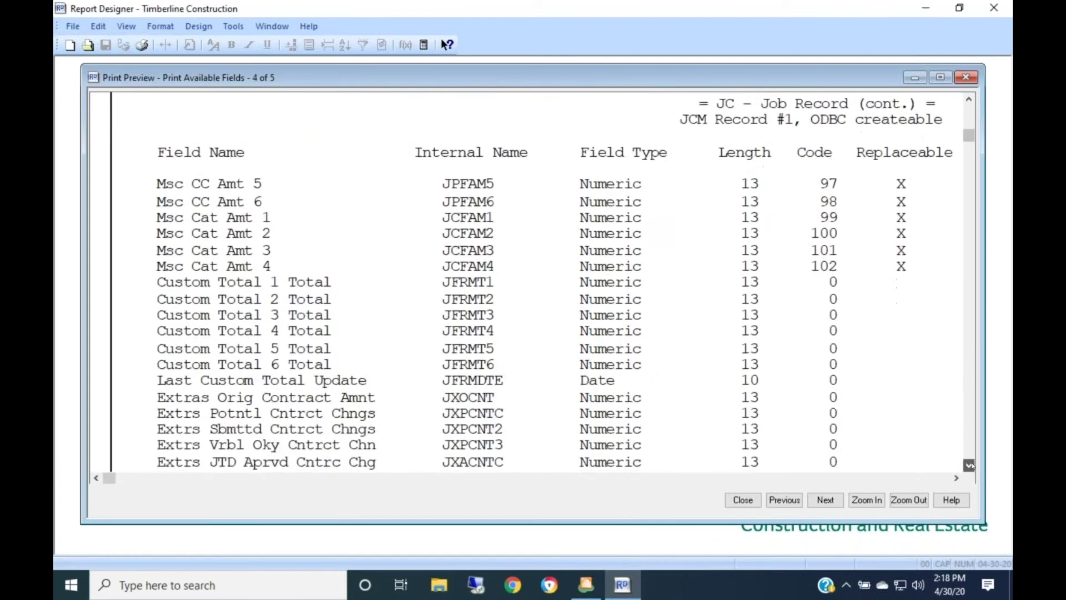
left_click(742, 500)
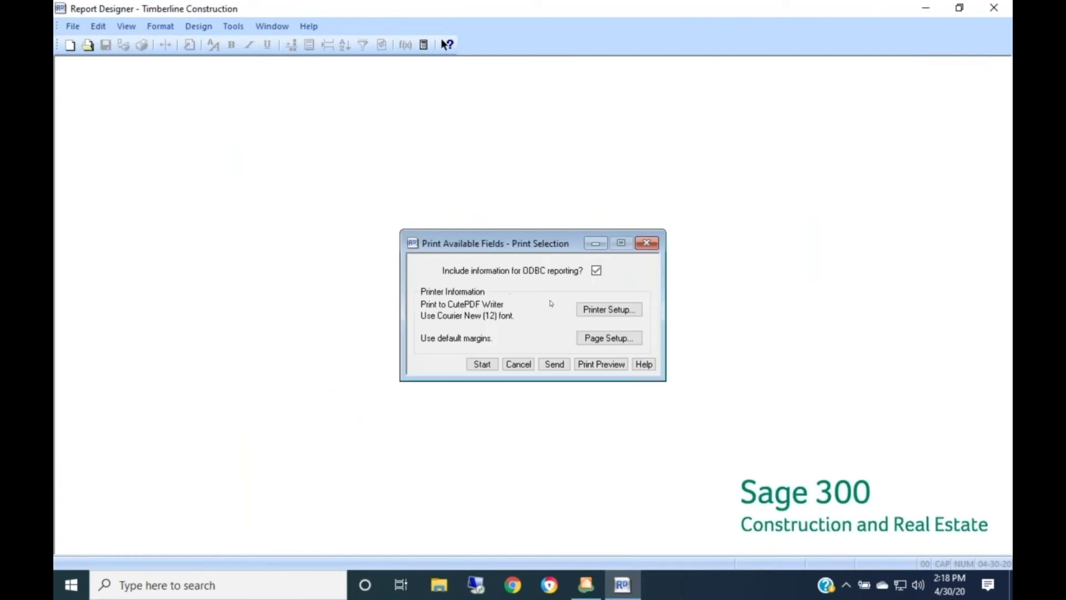
left_click(517, 364)
left_click(517, 365)
- Try selecting the AB - Contact, AB - Company and AB - Company Trade records for an available fields printout, then cancel
left_click(246, 27)
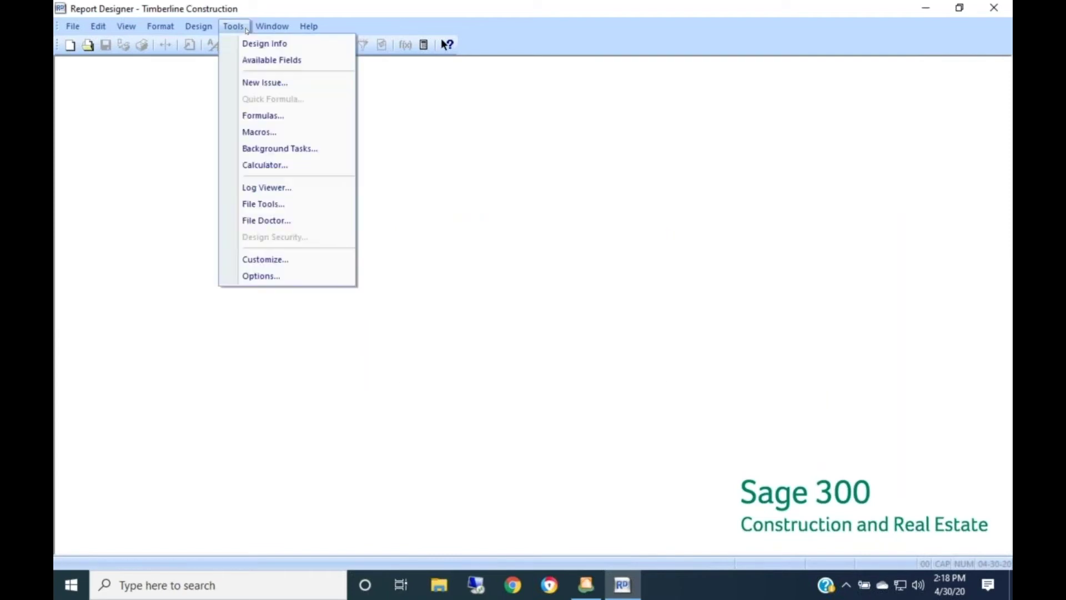
left_click(254, 60)
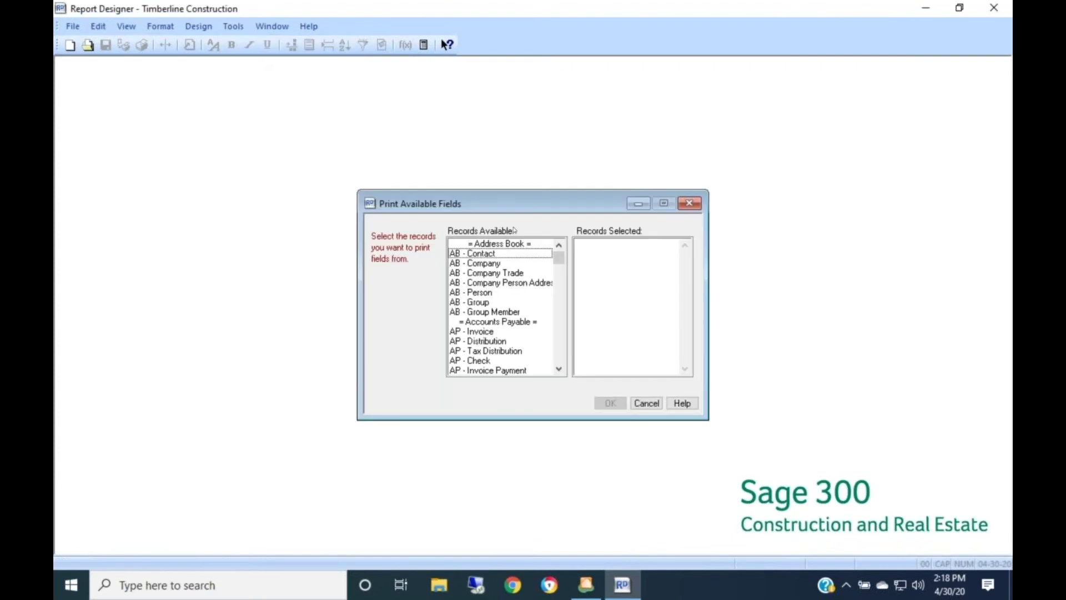
left_click(512, 254)
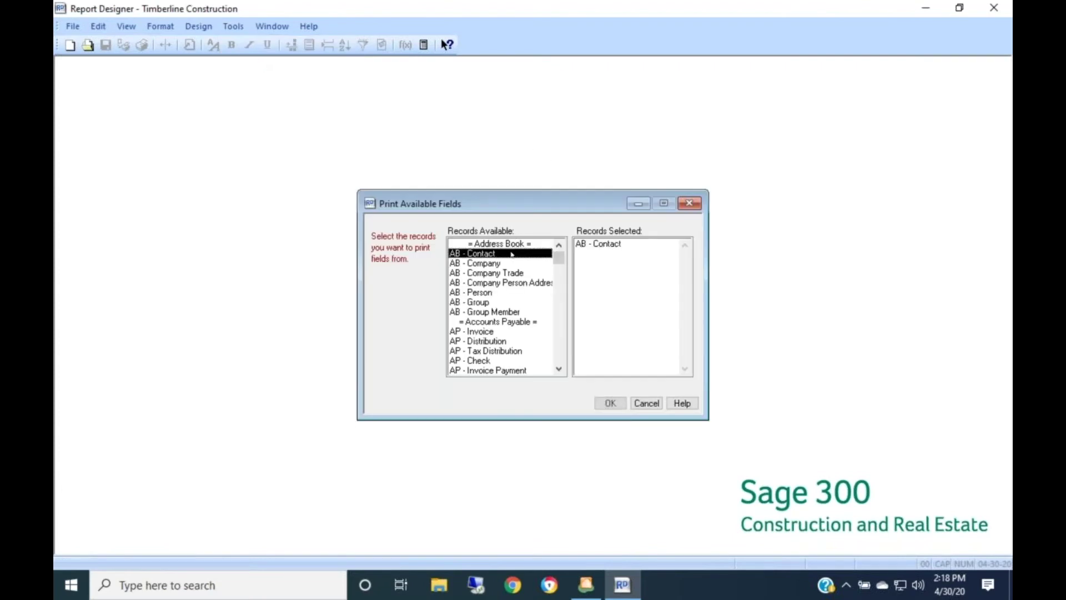
left_click(510, 263)
left_click(507, 272)
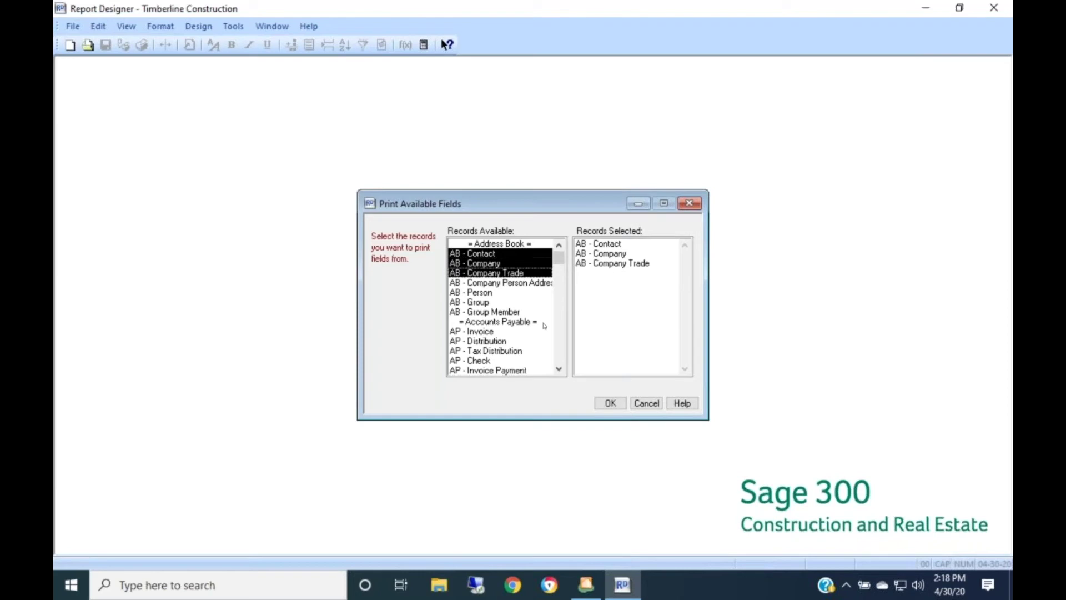
scroll(560, 358, "down", 4)
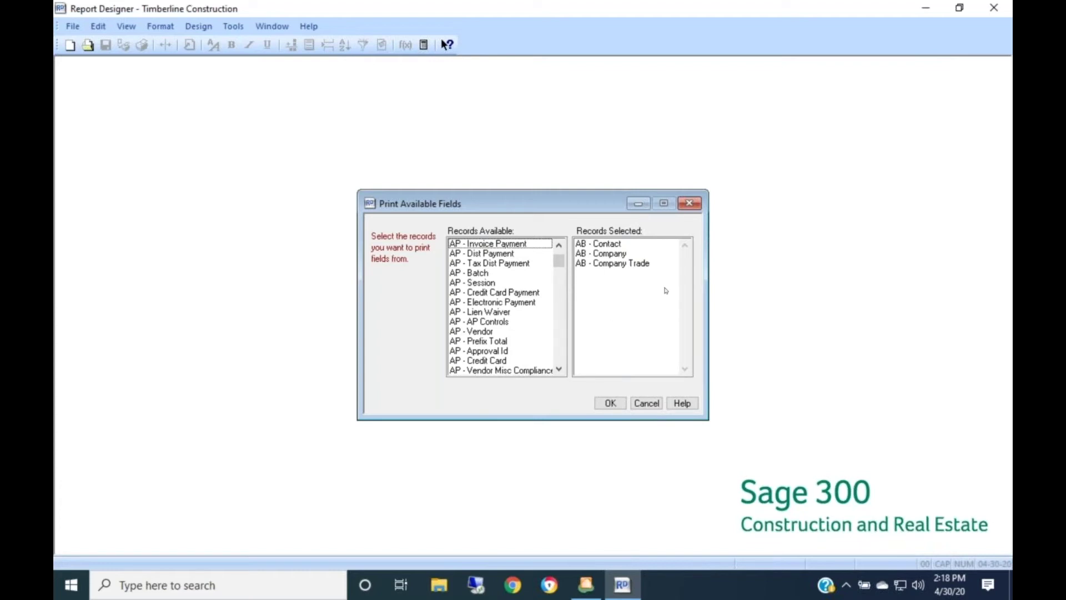
left_click(638, 404)
left_click(638, 405)
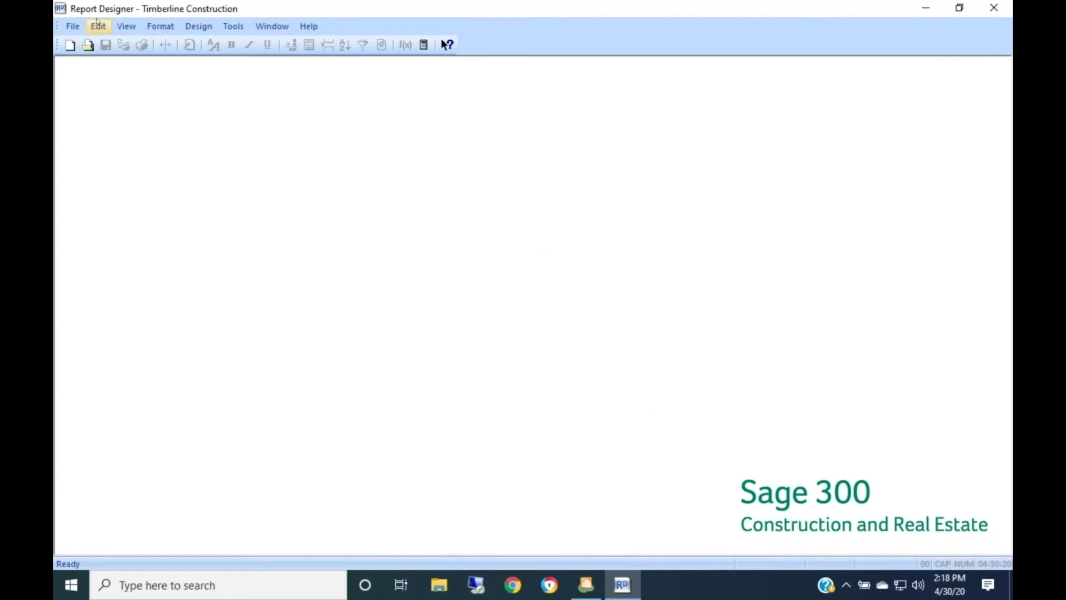
- Close Report Designer and reopen it from the Sage 300 Construction and Real Estate Desktop
double_click(57, 10)
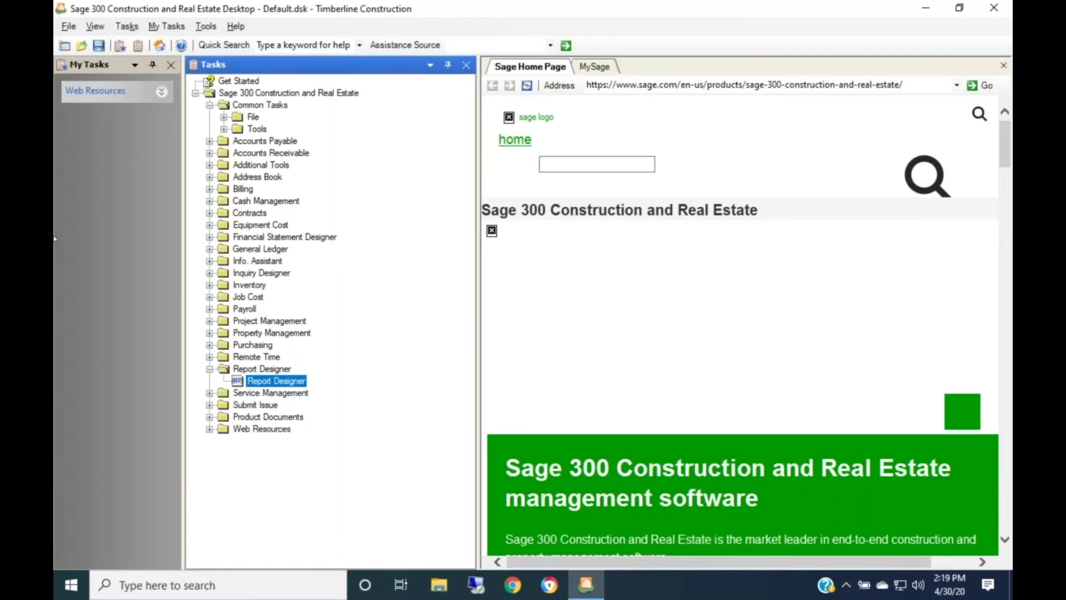
double_click(272, 393)
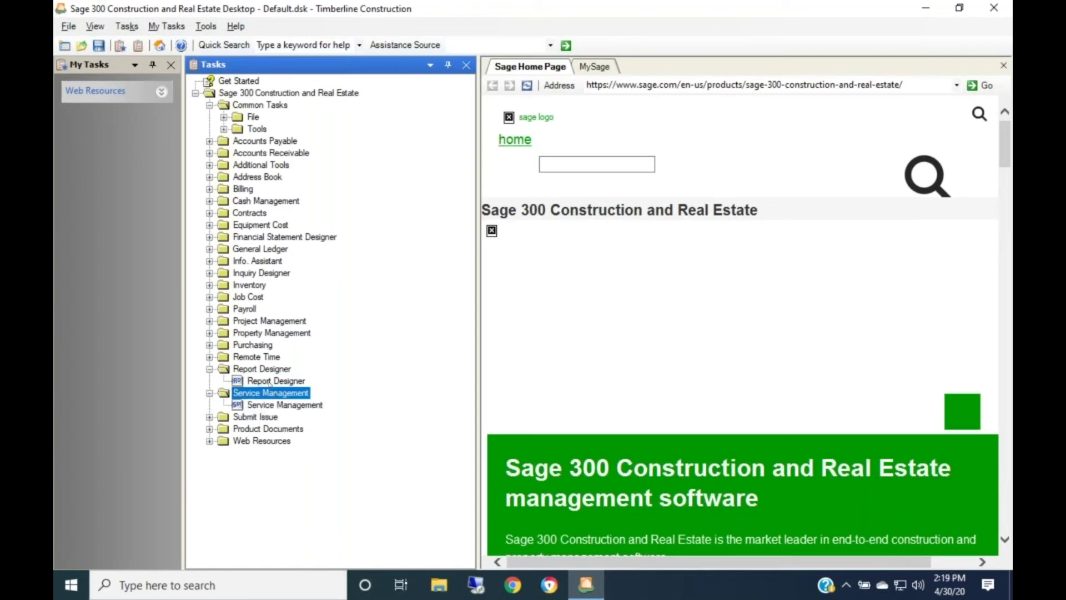
left_click(270, 382)
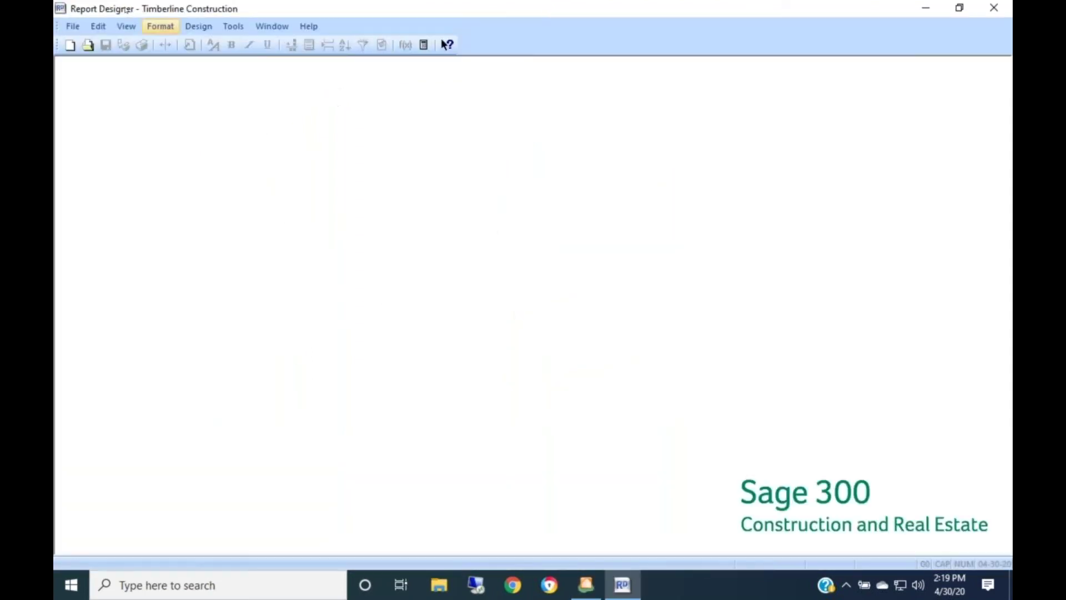
- Preview the available fields printout for the AP - Invoice record with information for ODBC reporting included
left_click(233, 26)
left_click(249, 65)
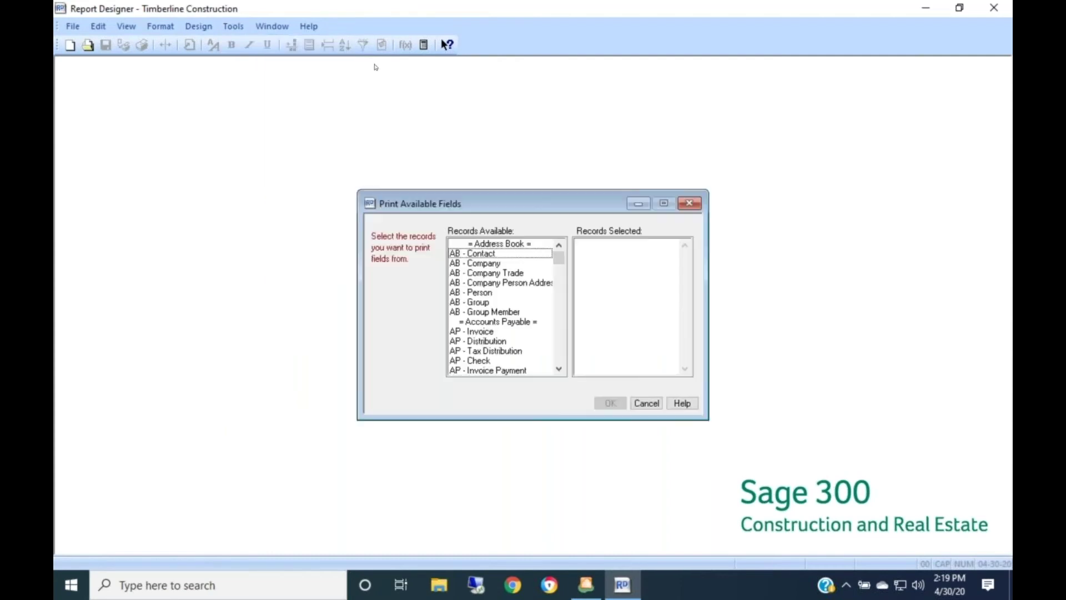
left_click(482, 332)
left_click(610, 403)
left_click(596, 270)
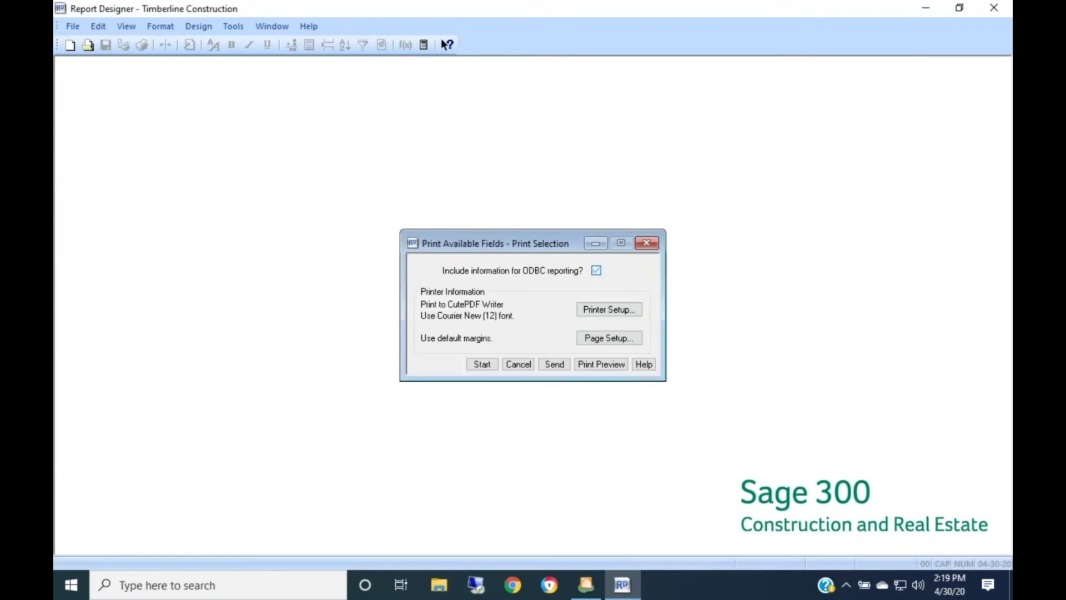
left_click(596, 367)
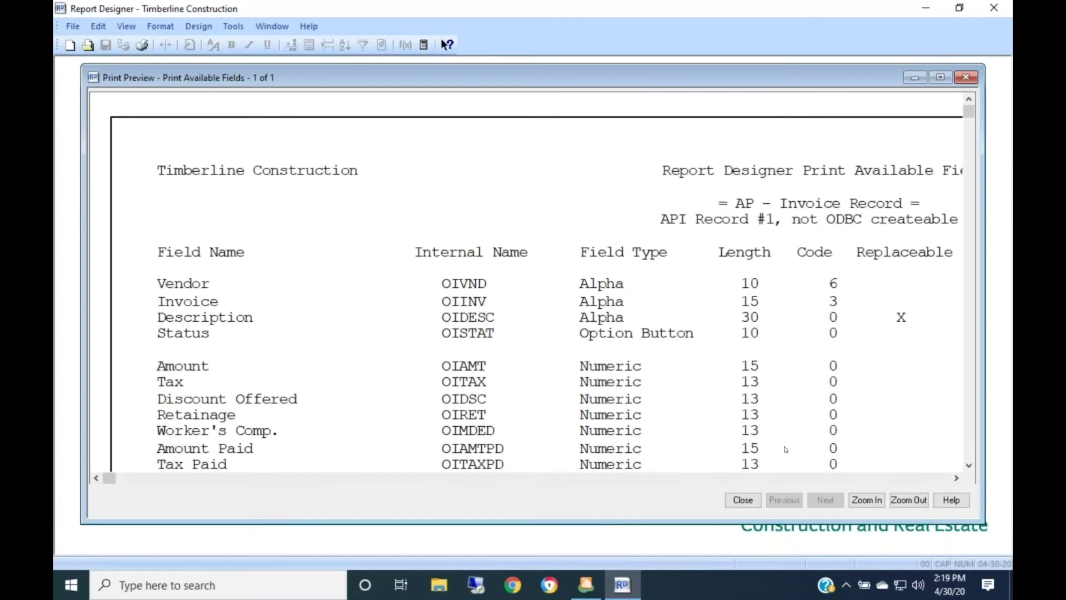
- Examine the AP Invoice record's fields and its Standard Orders section, then close the preview and cancel printing
scroll(785, 449, "down", 10)
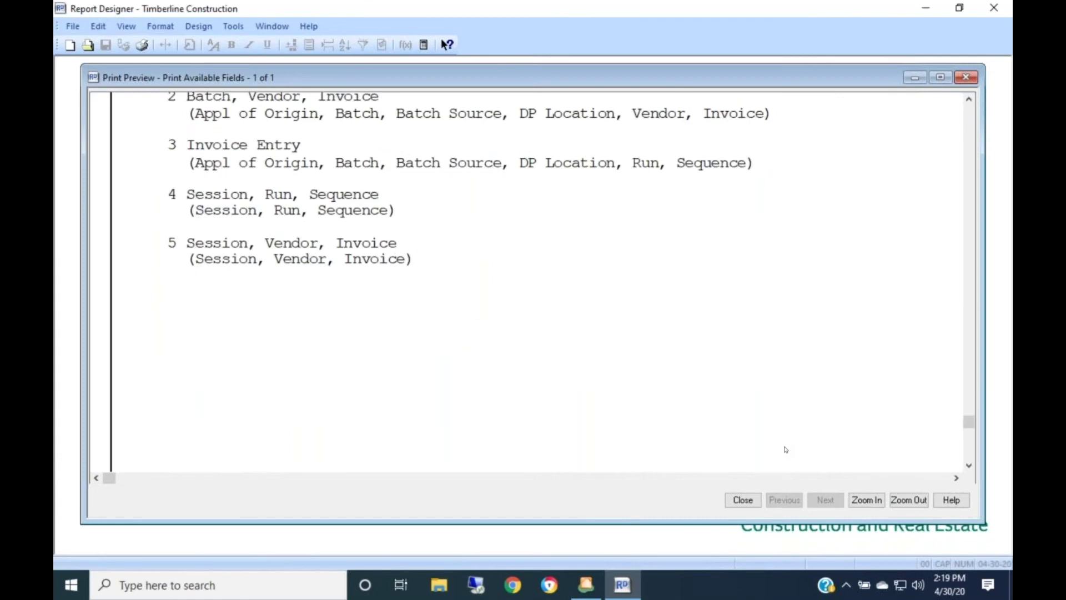
scroll(785, 449, "up", 8)
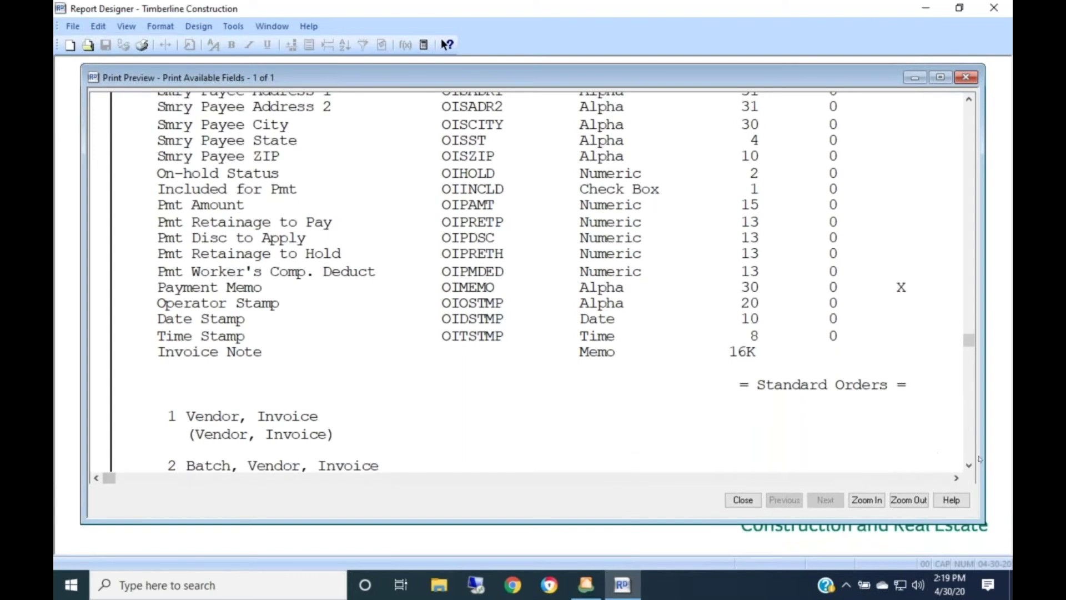
scroll(970, 468, "down", 5)
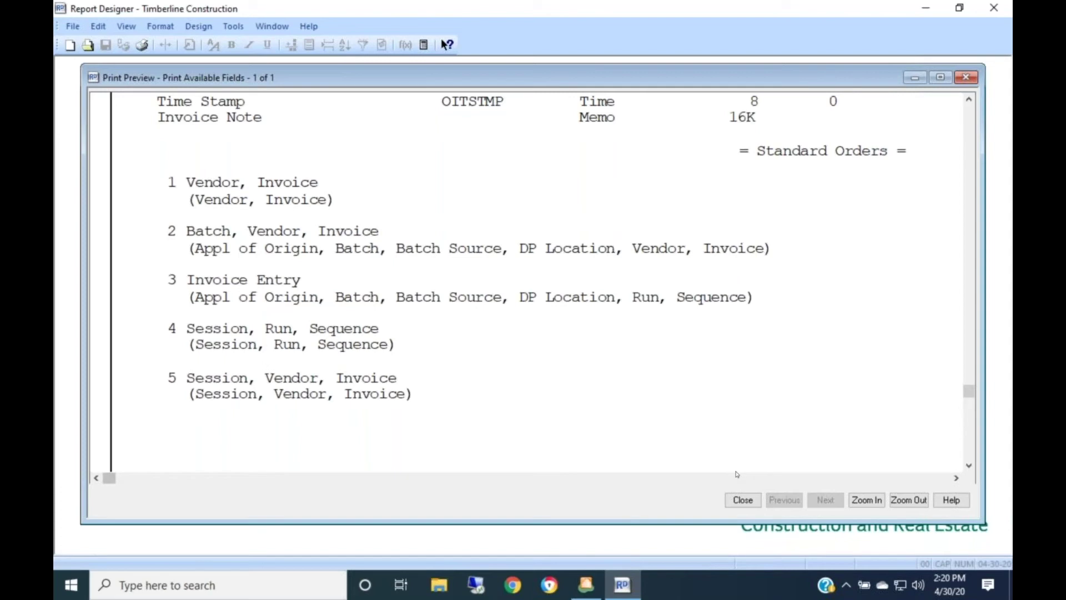
left_click(743, 500)
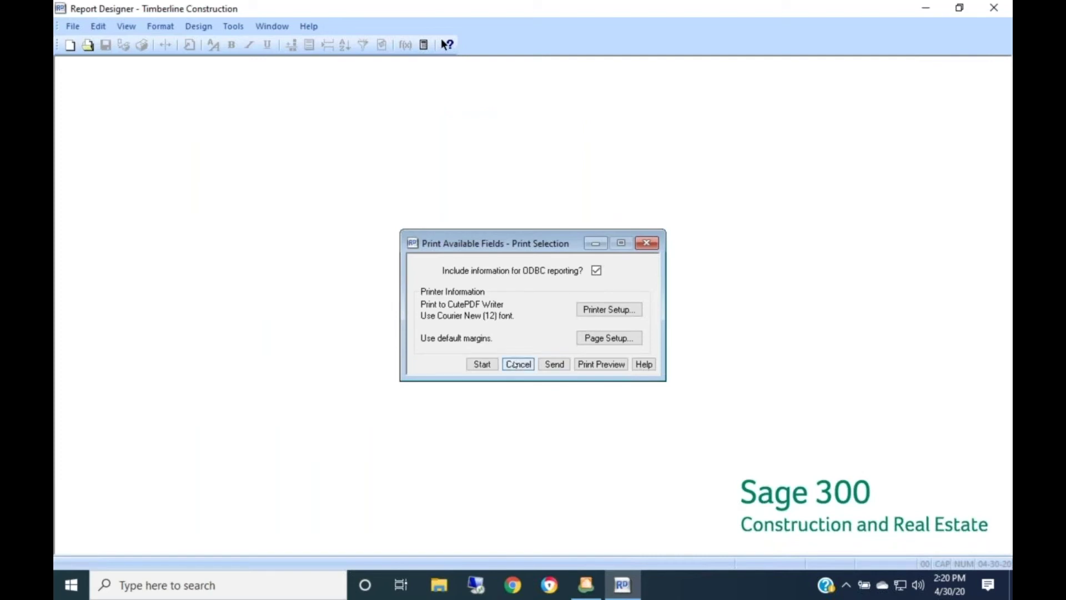
left_click(515, 364)
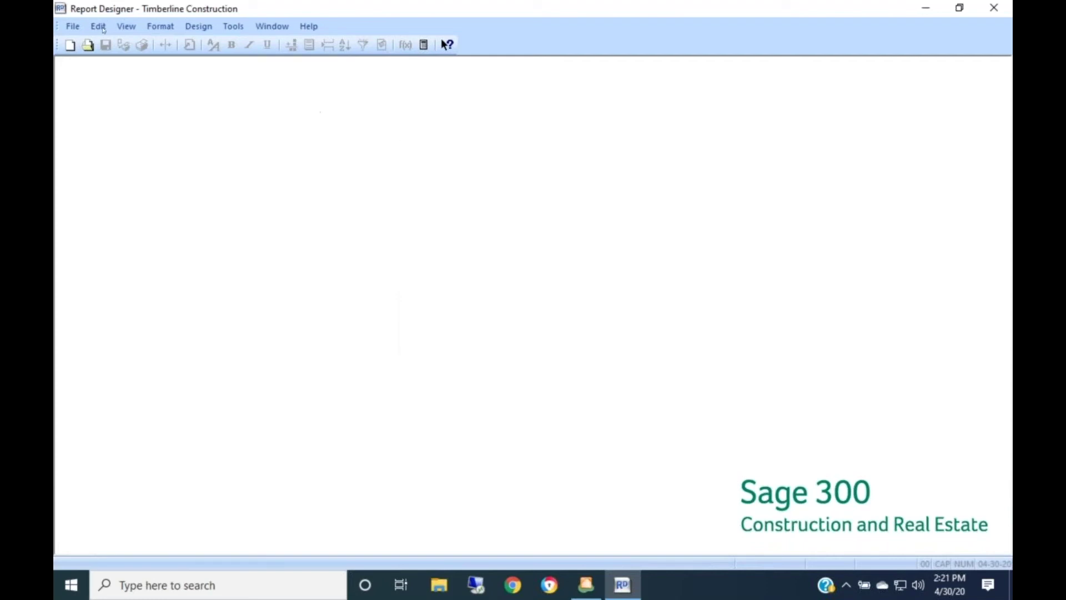
- Close Report Designer and collapse the Report Designer and Service Management folders in the desktop's task tree
double_click(60, 9)
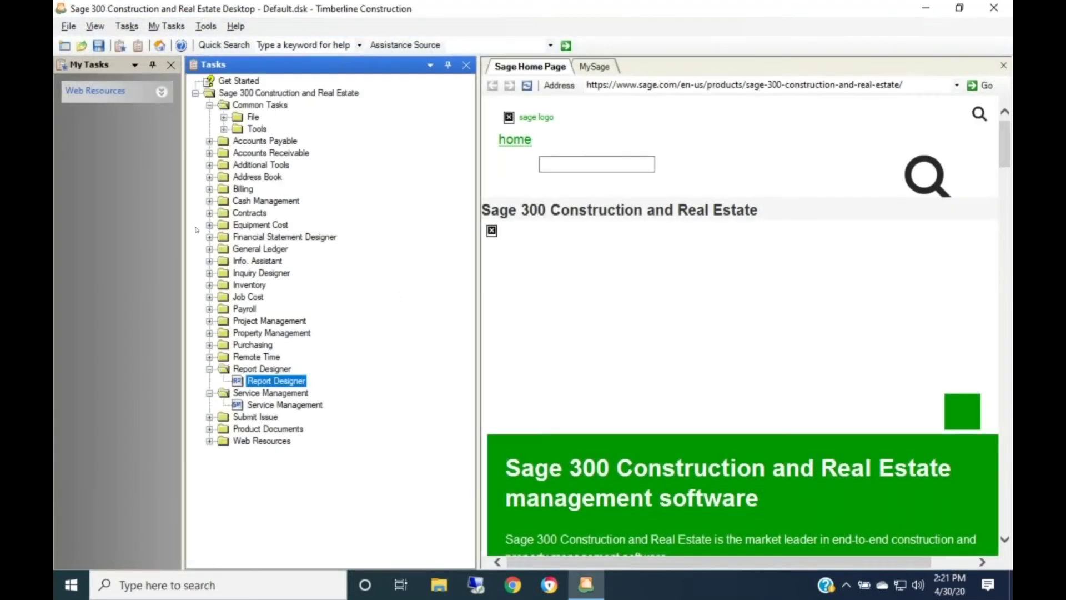
left_click(209, 369)
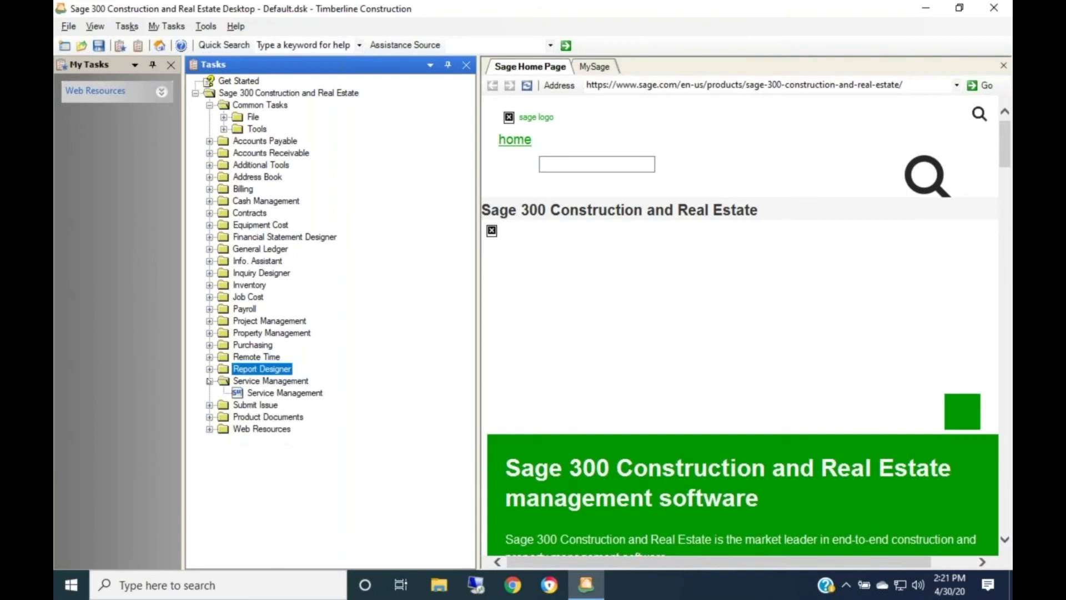
left_click(210, 381)
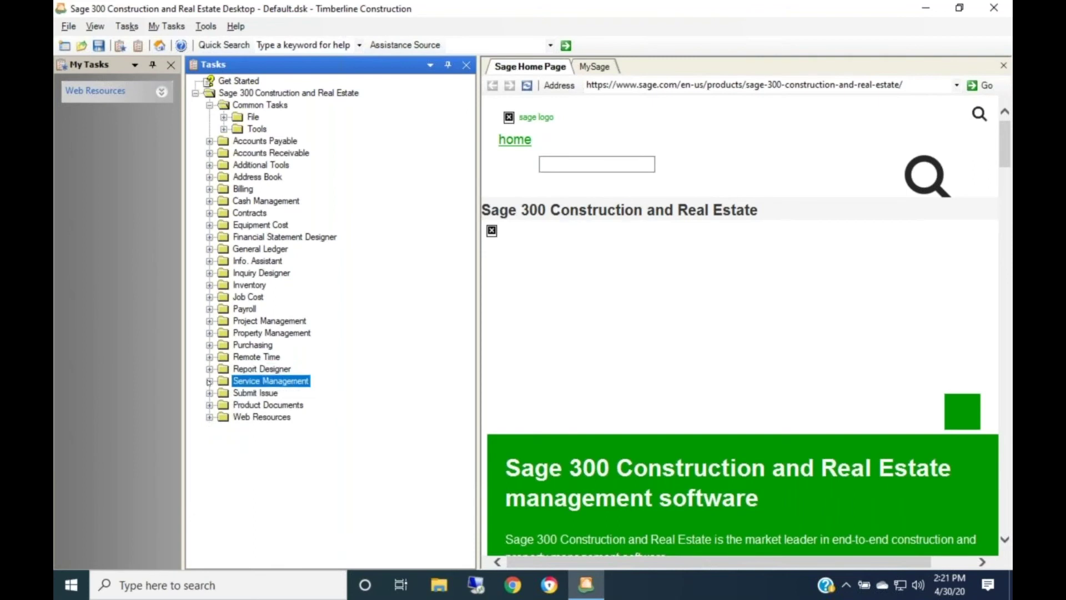
- Open the General Ledger Account inquiry using the Current GL transaction file
left_click(210, 249)
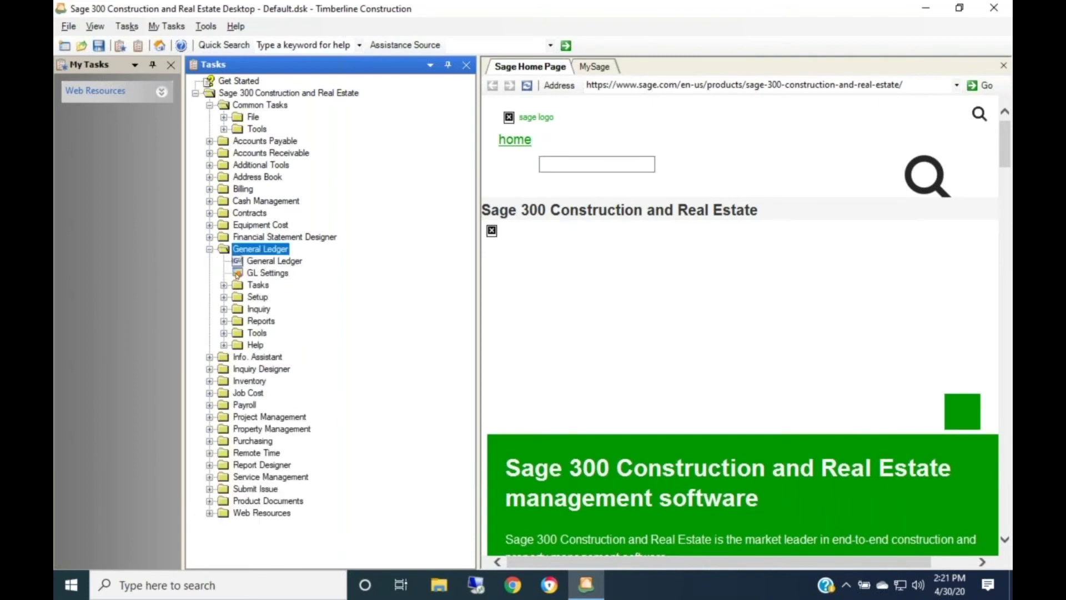
left_click(224, 309)
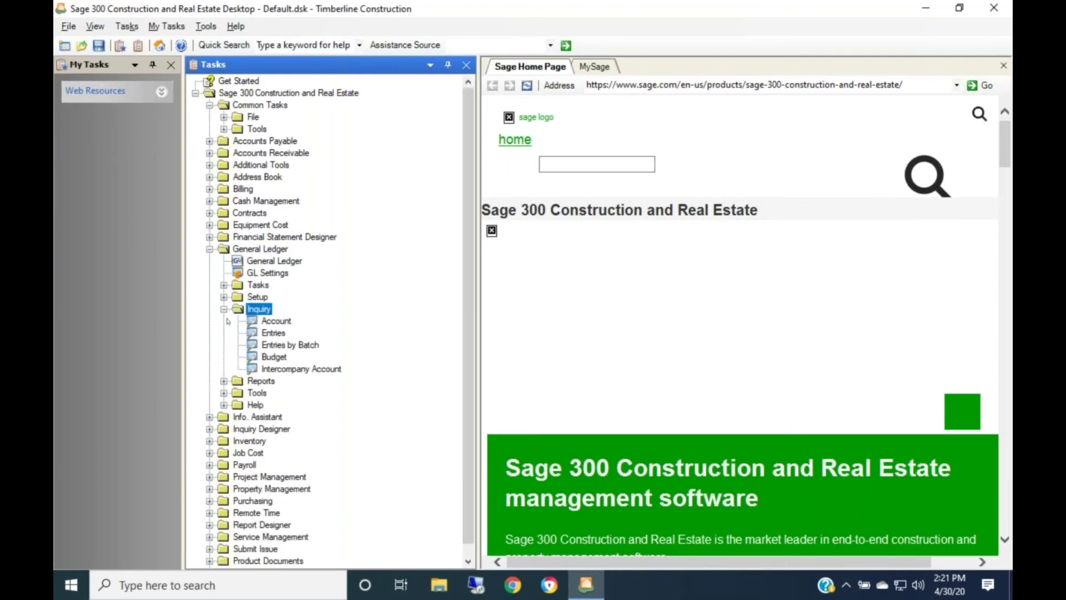
left_click(256, 322)
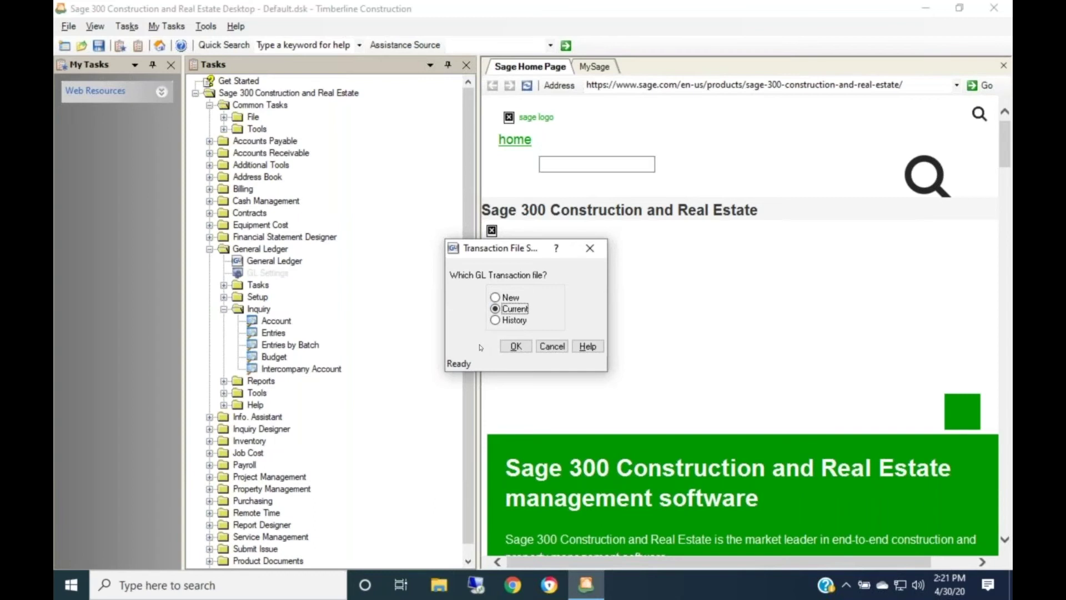
left_click(512, 347)
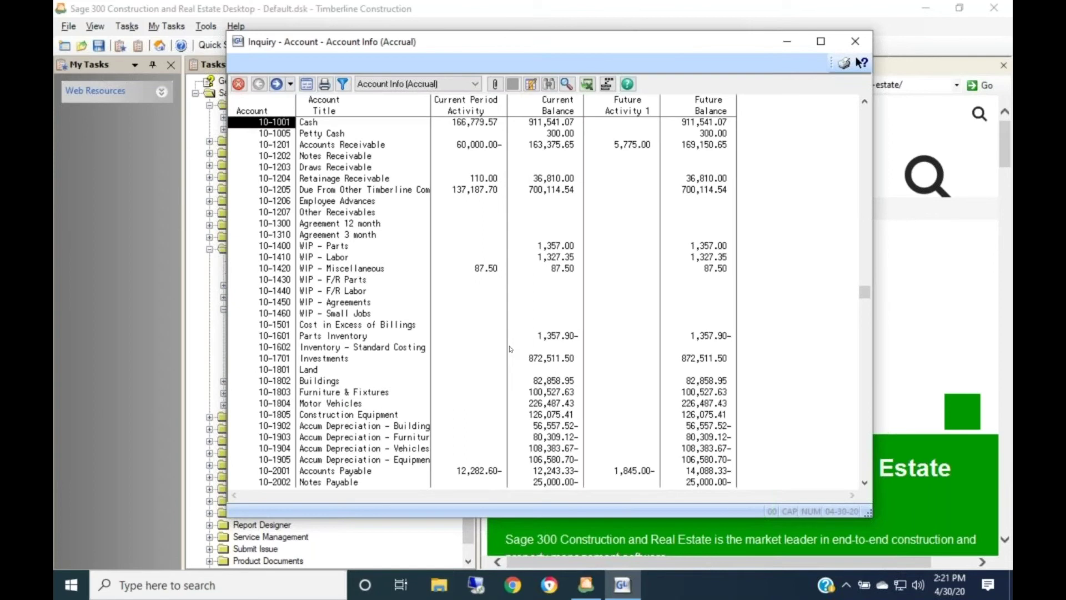
- Drill down to the Cash account's entries and preview their full printout through the report totals, then close it without printing
double_click(253, 123)
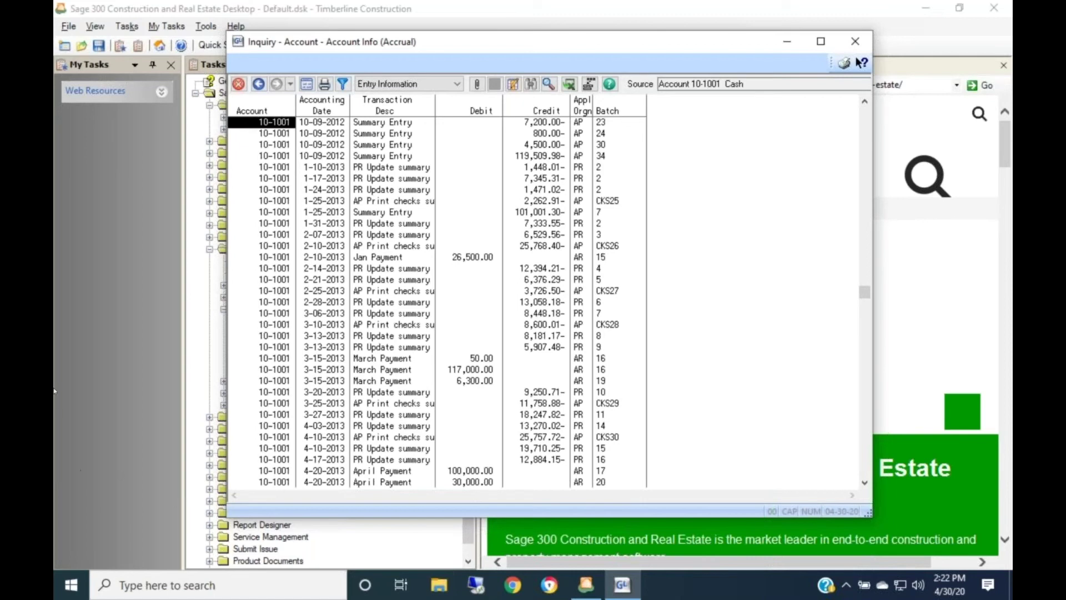
left_click(325, 83)
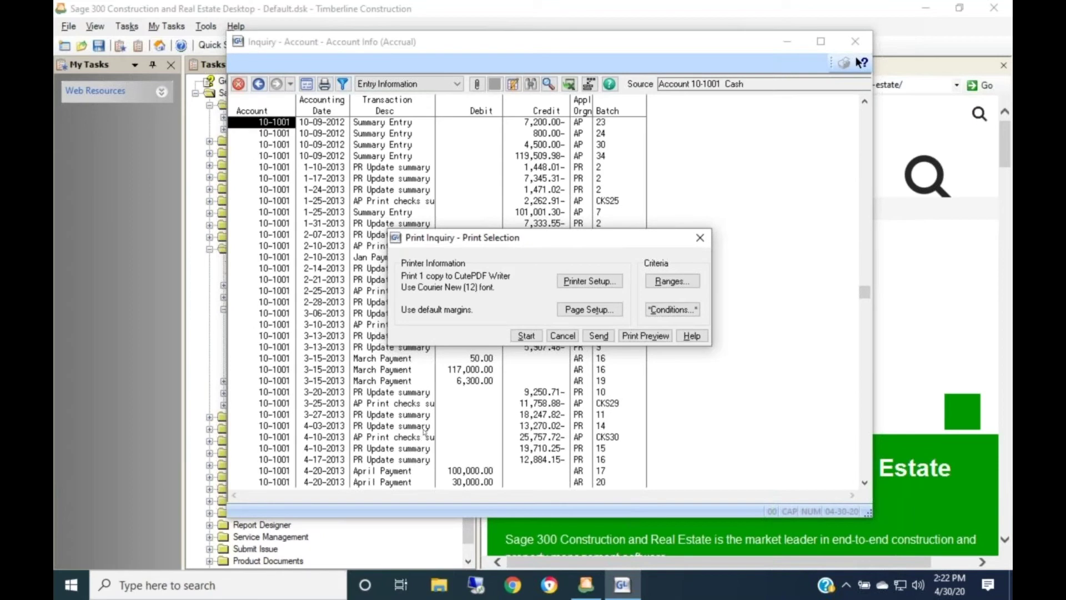
left_click(650, 336)
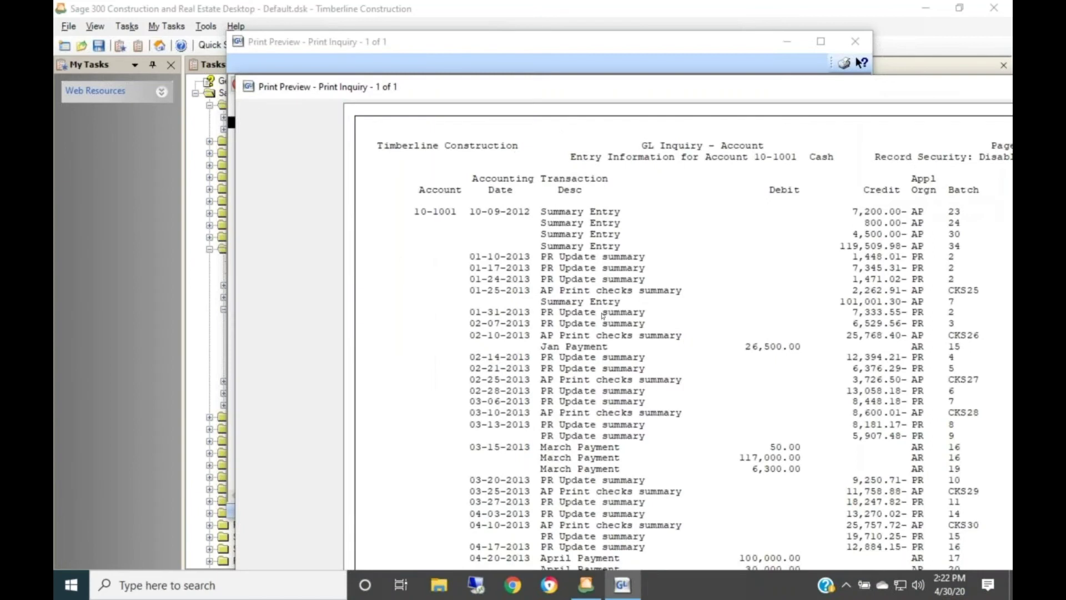
scroll(602, 316, "down", 12)
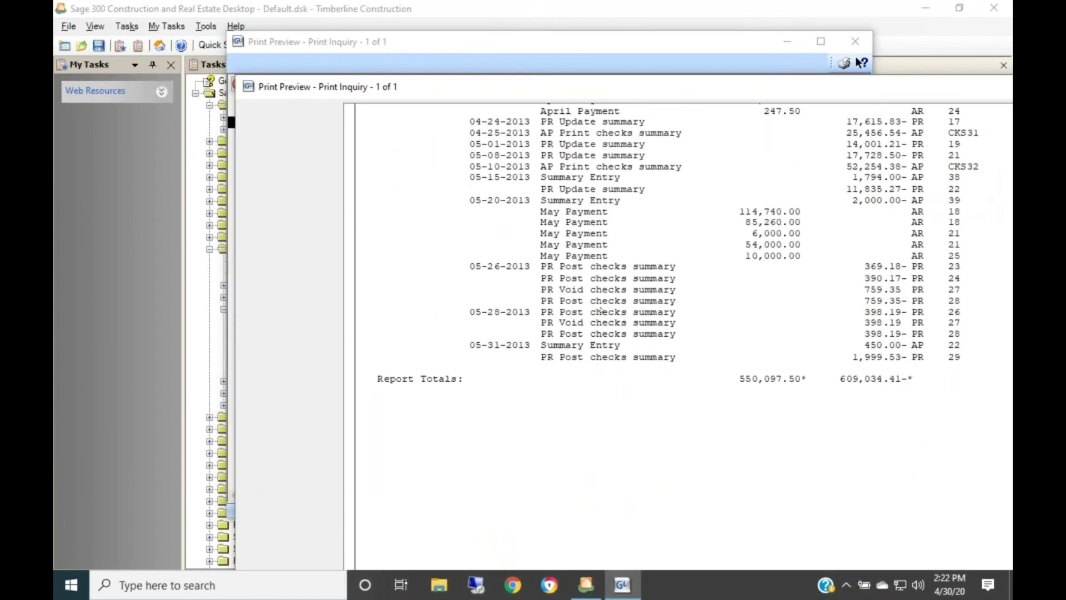
scroll(601, 309, "up", 15)
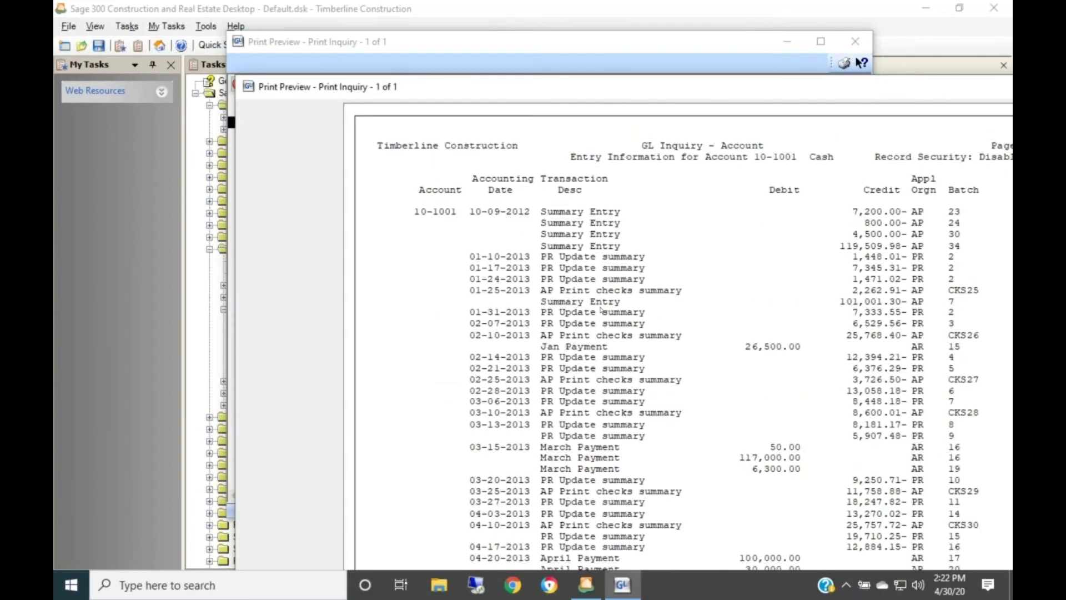
double_click(248, 86)
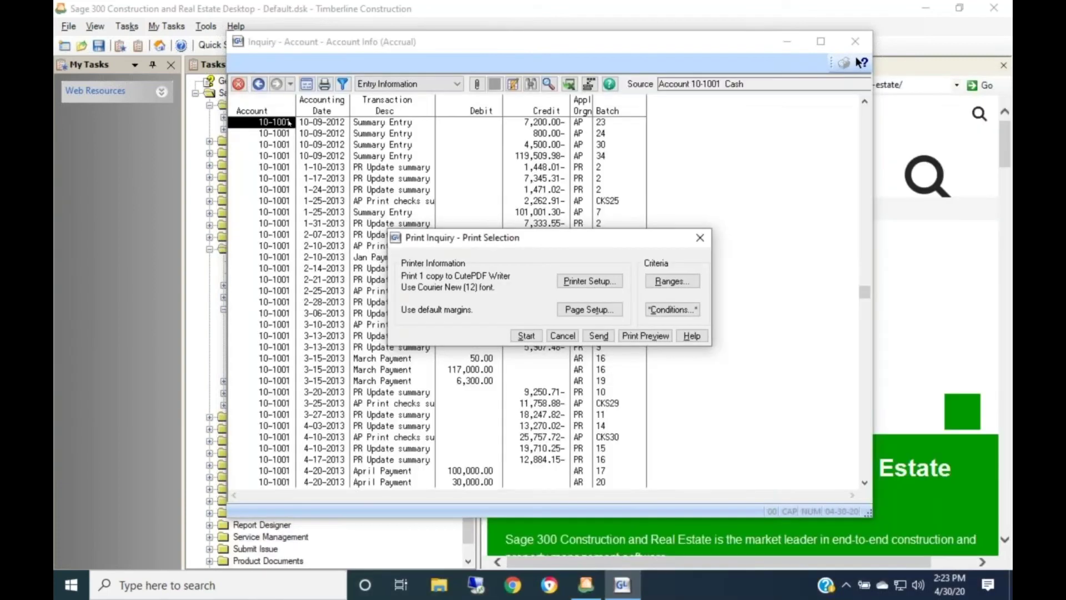
left_click(562, 335)
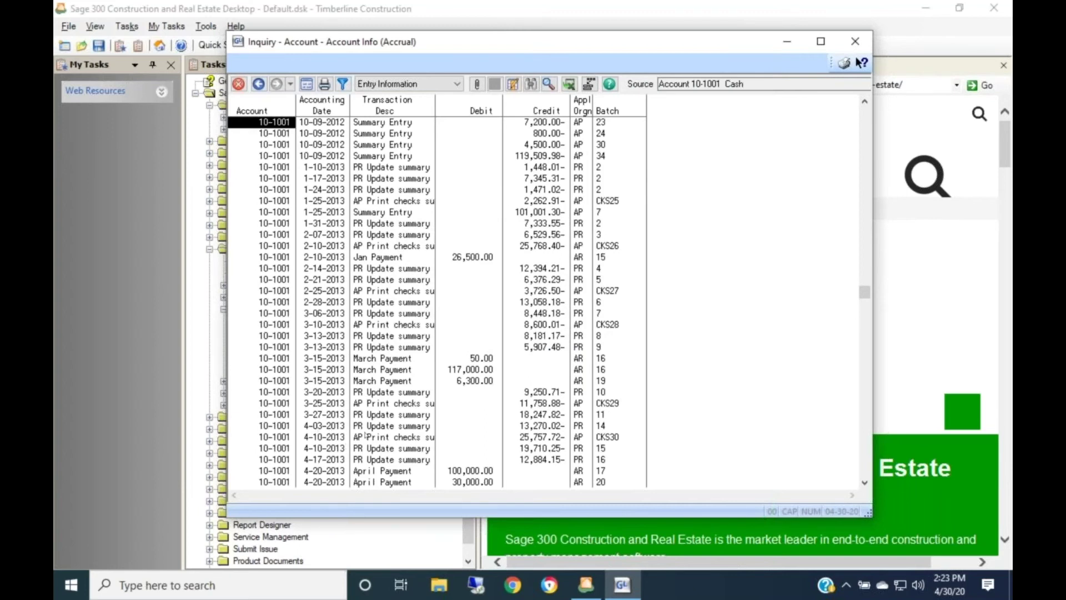
- Add a condition to the Cash entries requiring Accounting Date greater than or equal to 4-01-2013
scroll(364, 437, "down", 8)
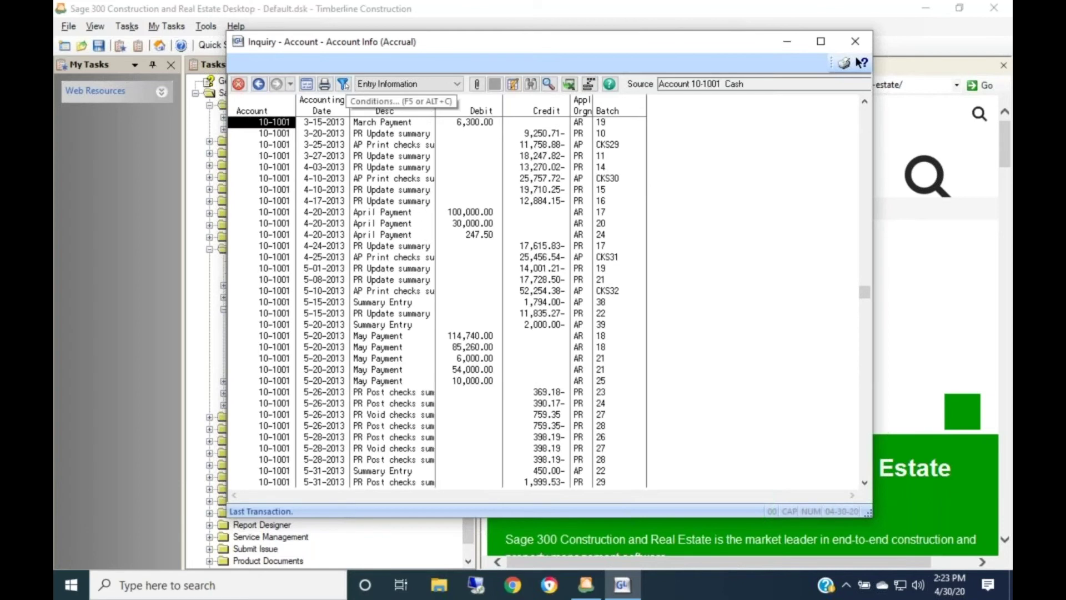
left_click(344, 83)
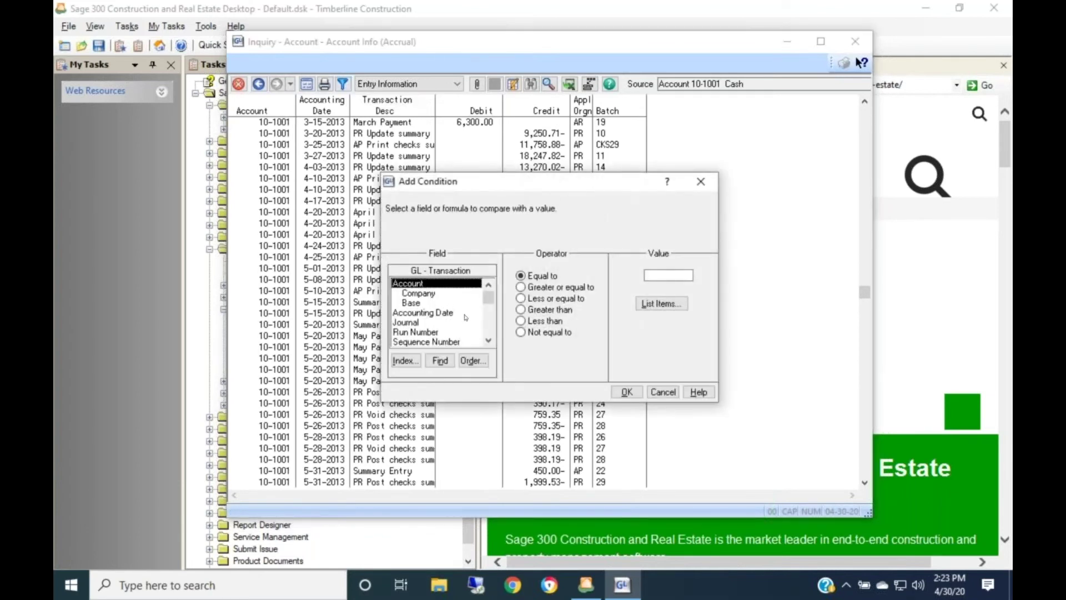
left_click(447, 313)
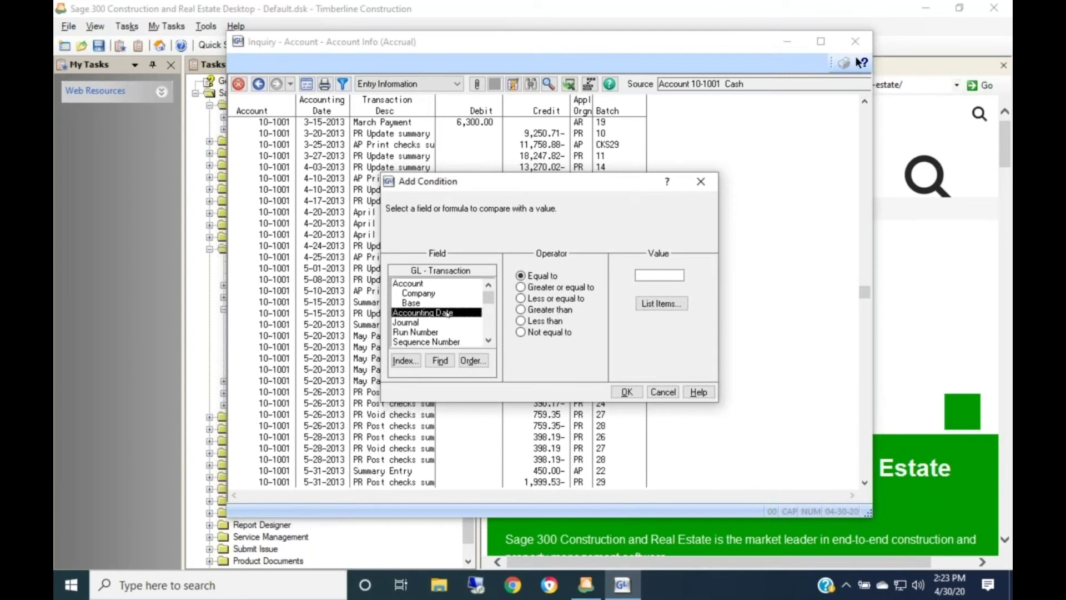
left_click(526, 288)
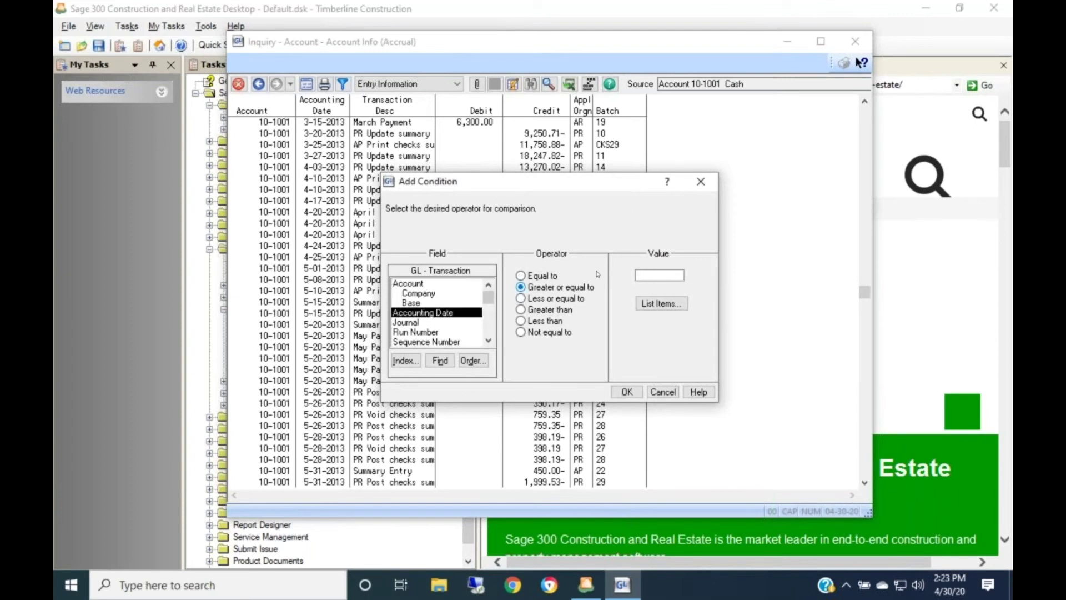
left_click(661, 274)
type("040113")
key("Return")
left_click(626, 391)
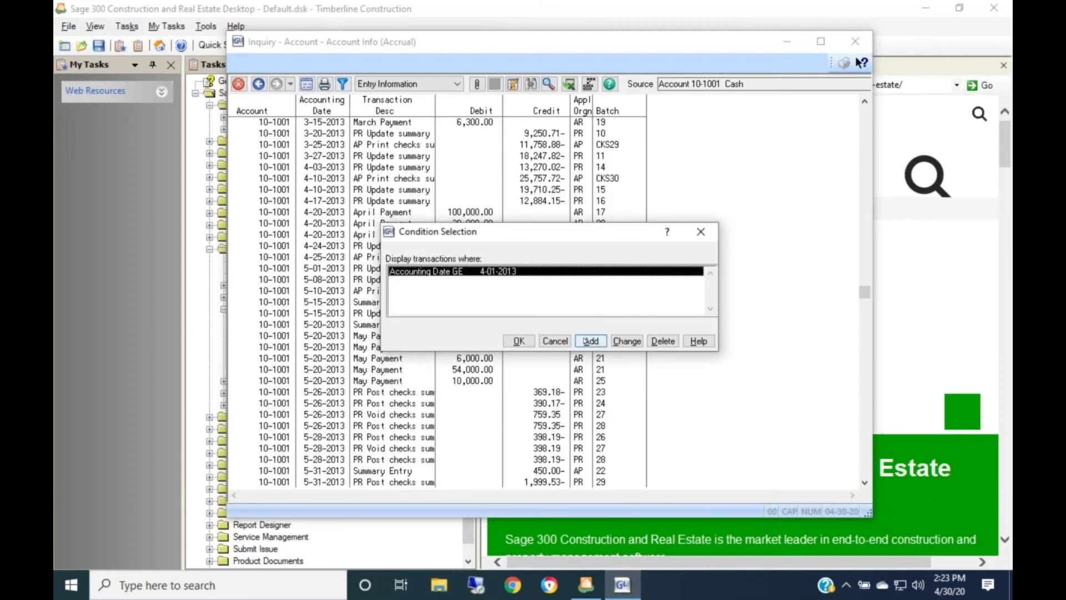
- Add an AND condition for Accounting Date less than or equal to 4-30-2013 and apply the conditions to the entries
left_click(589, 341)
left_click(453, 314)
left_click(521, 298)
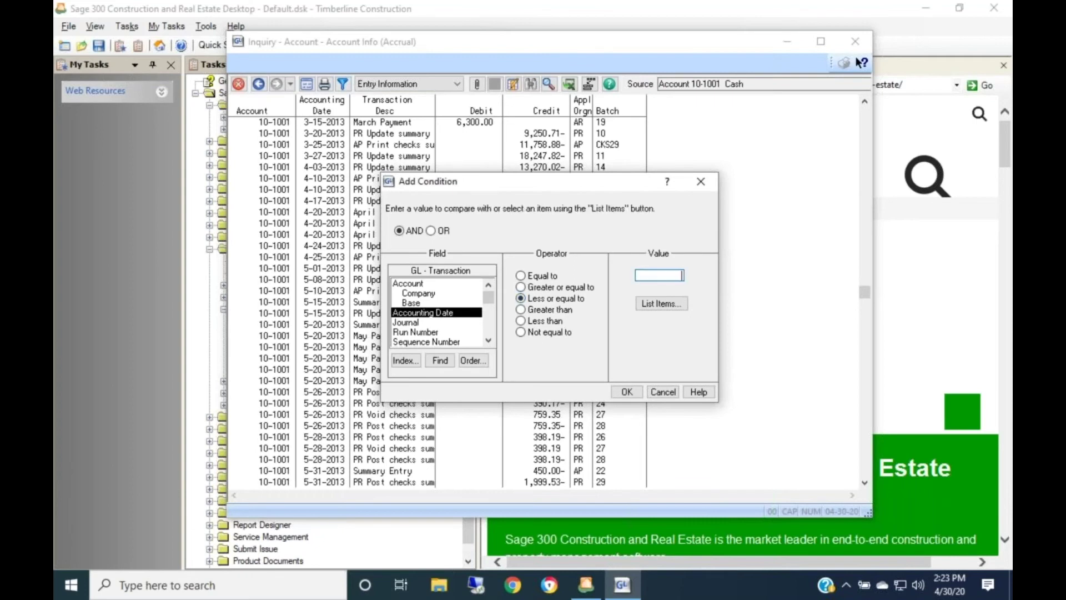
type("04301")
left_click(634, 390)
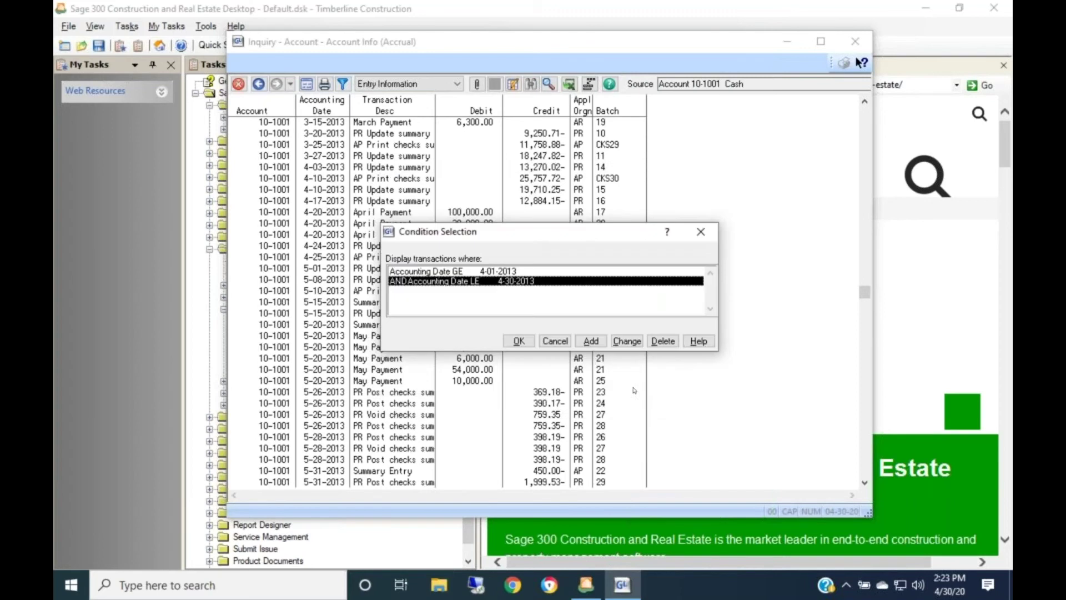
left_click(527, 341)
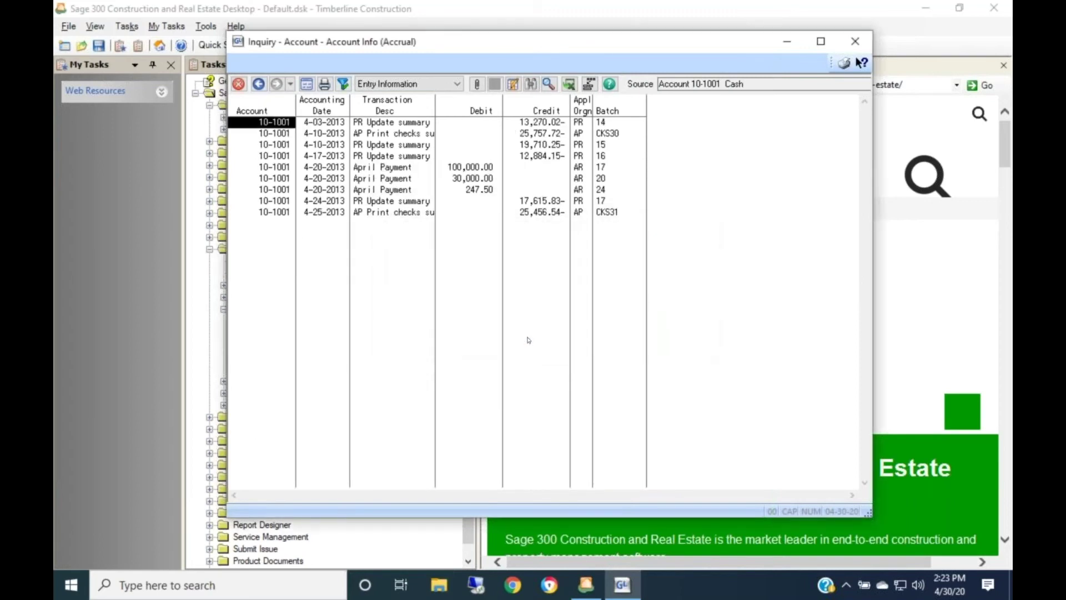
- Preview the printout of the date-filtered Cash entries, then close the preview and cancel printing
left_click(325, 84)
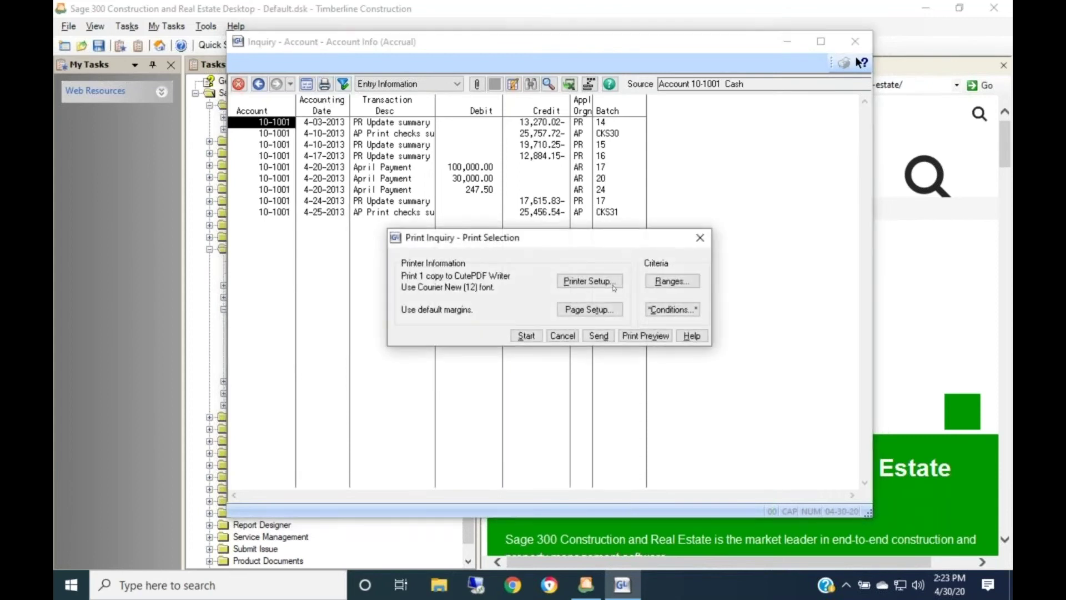
left_click(645, 336)
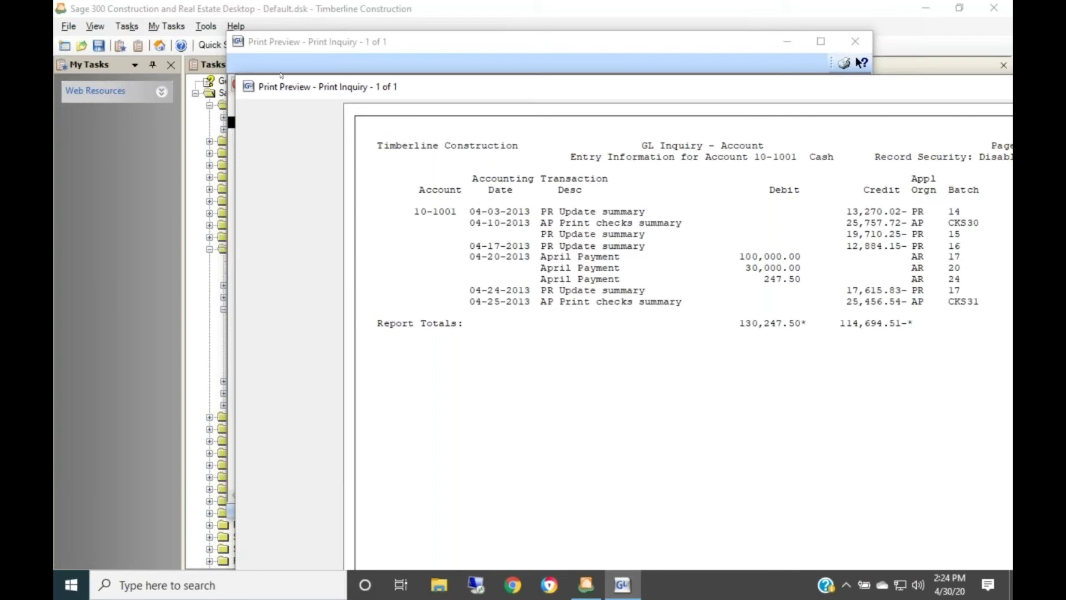
left_click(248, 87)
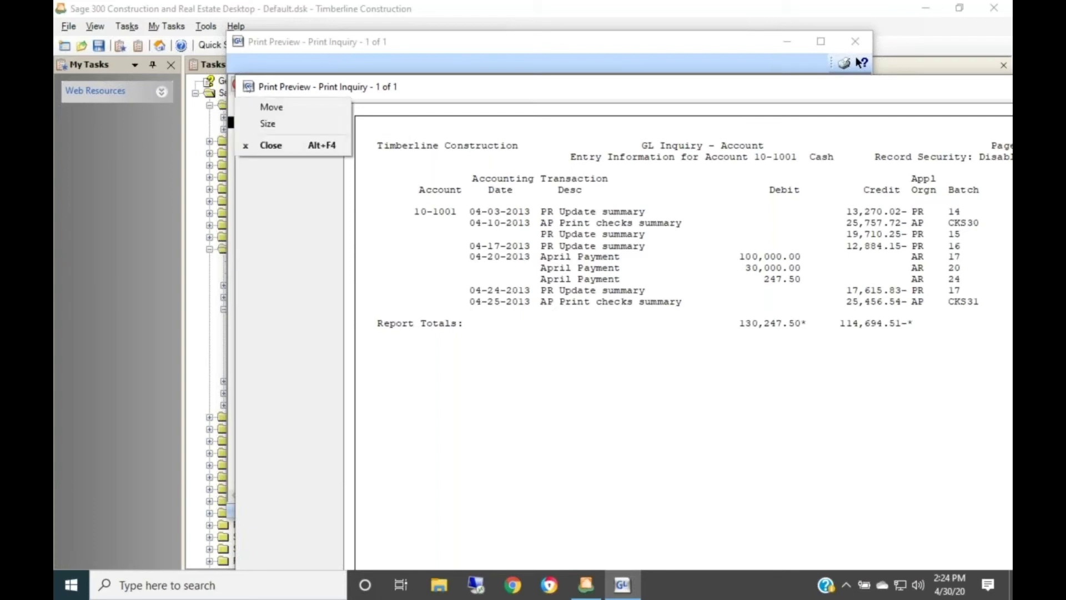
left_click(269, 147)
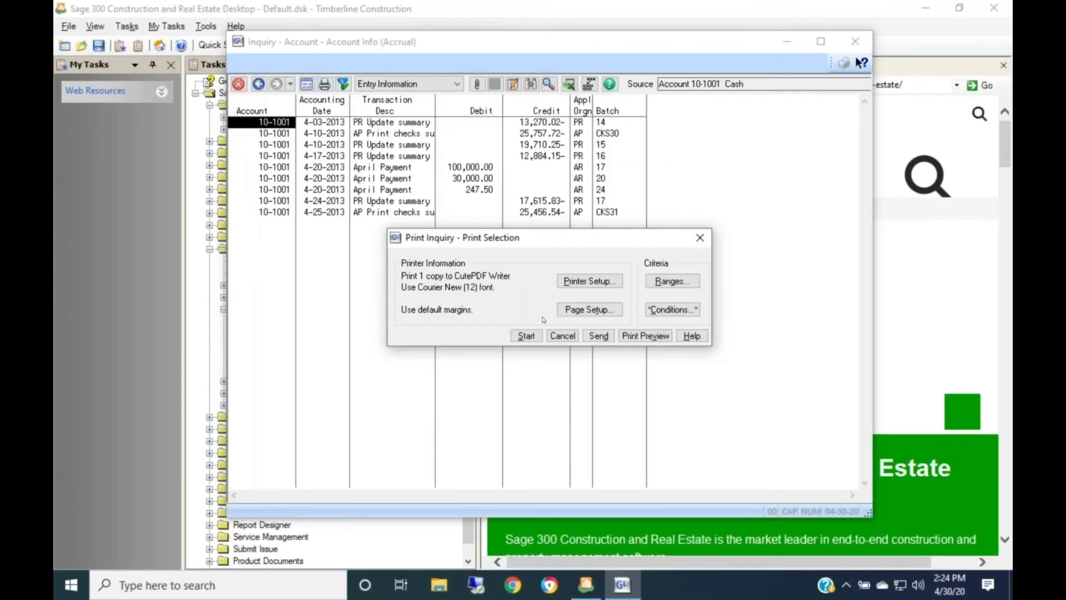
left_click(563, 335)
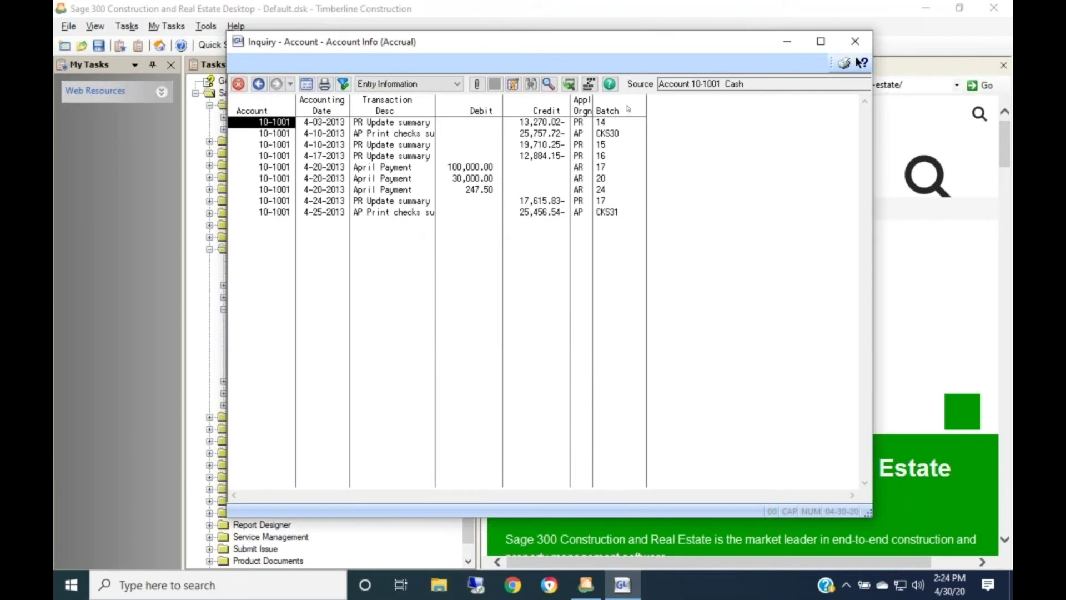
- Add an Operator Stamp column after the Batch column in the entry information inquiry
left_click(513, 87)
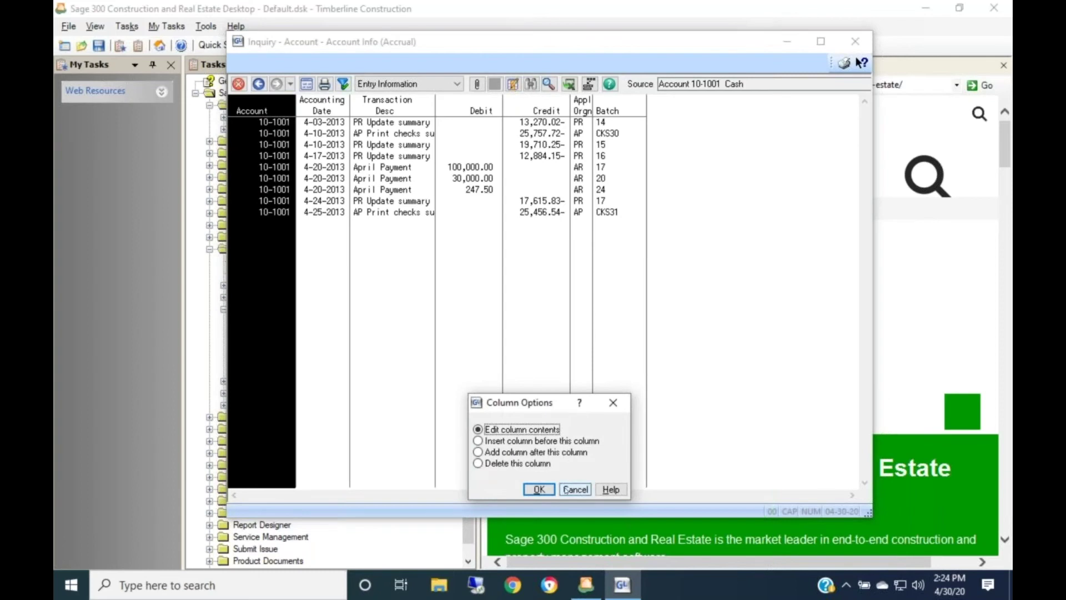
left_click(575, 489)
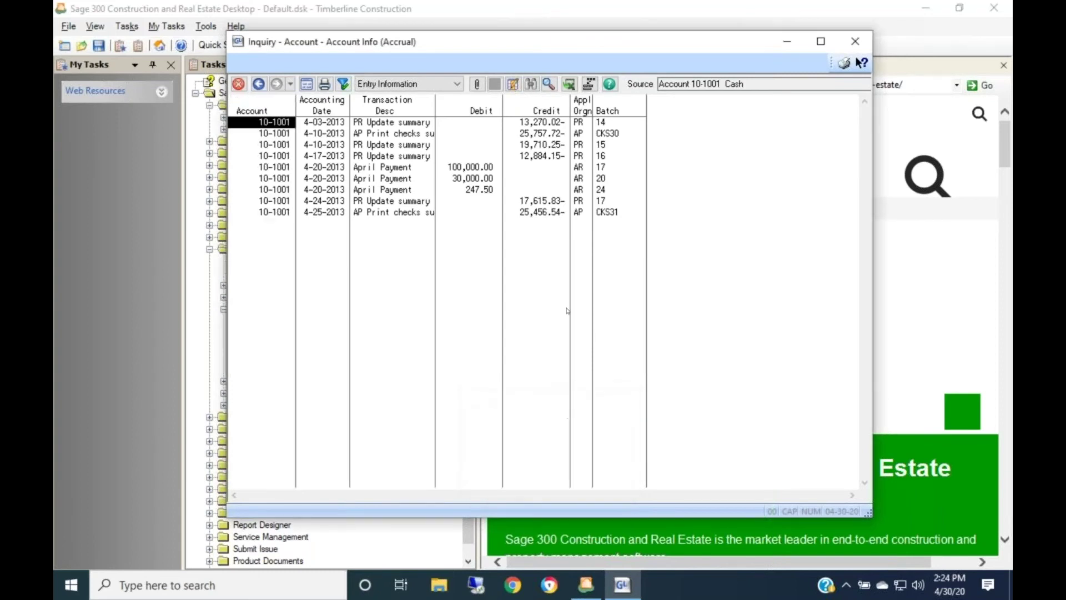
double_click(619, 109)
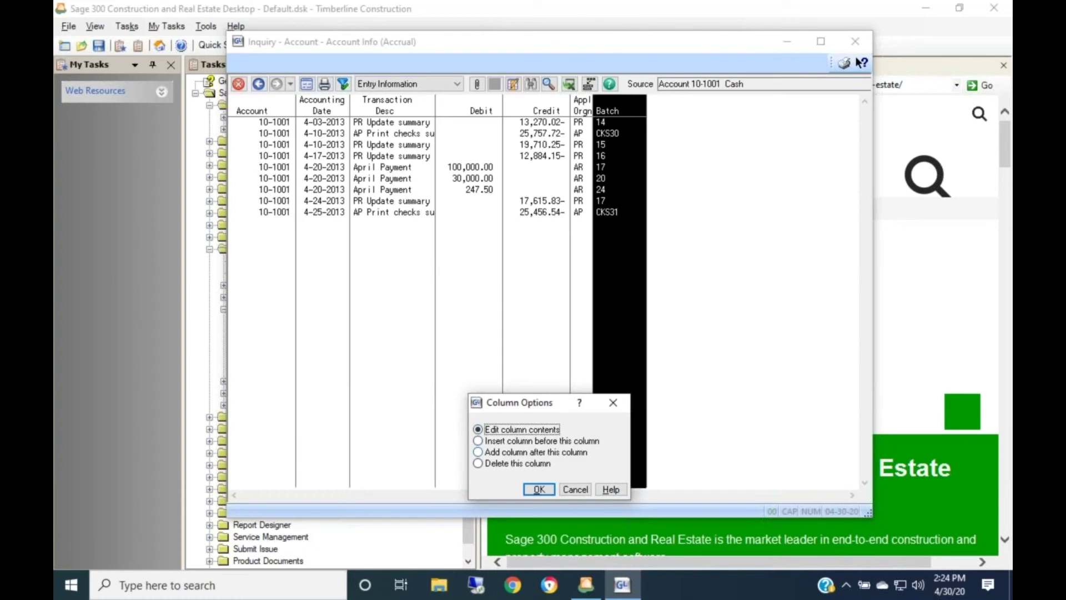
left_click(508, 452)
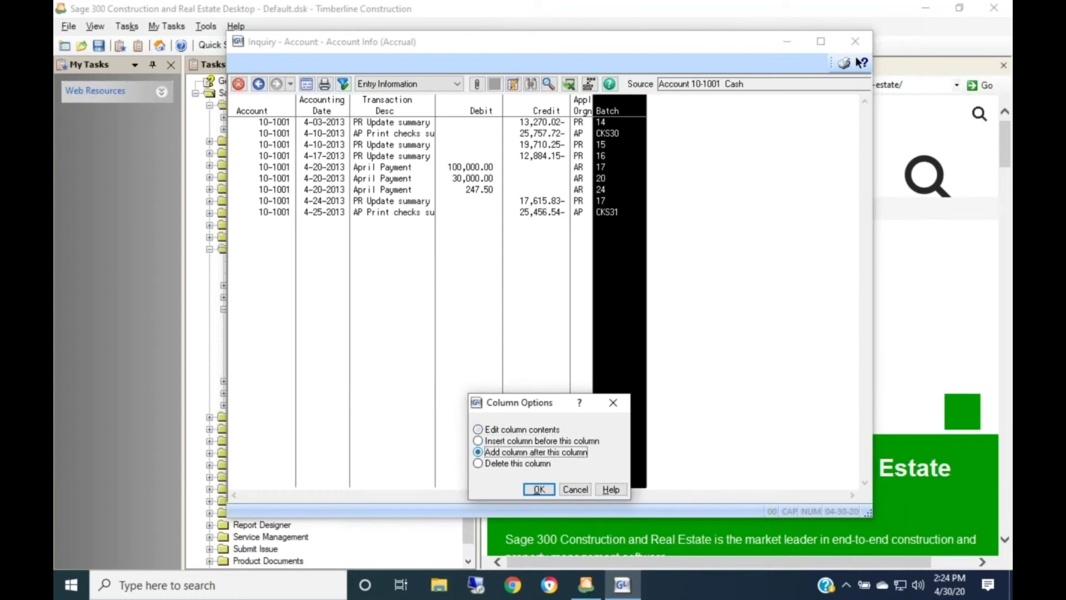
left_click(538, 489)
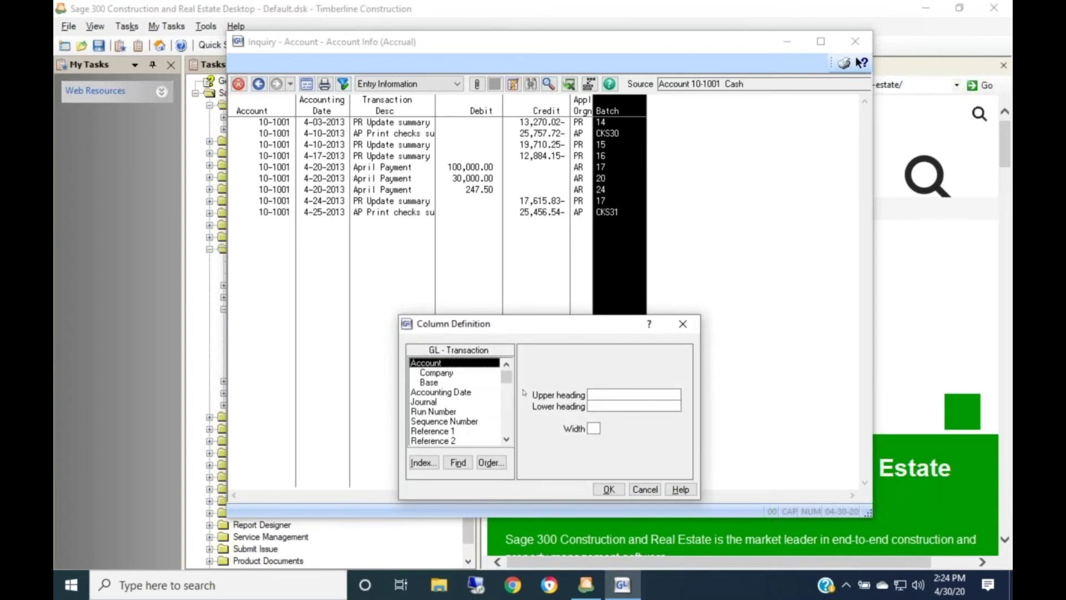
left_click_drag(509, 376, 487, 432)
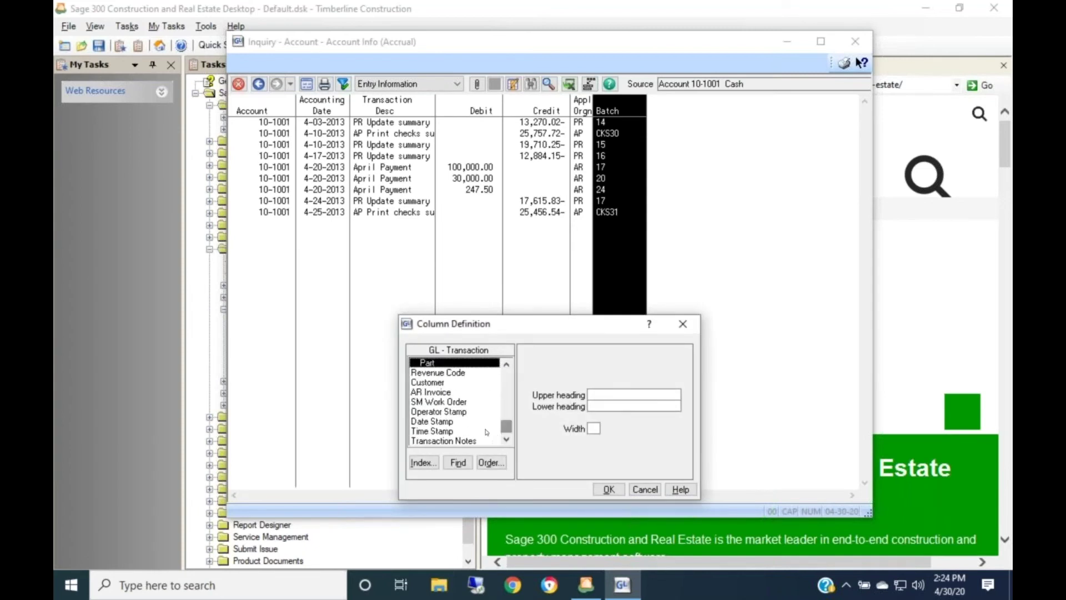
left_click(462, 412)
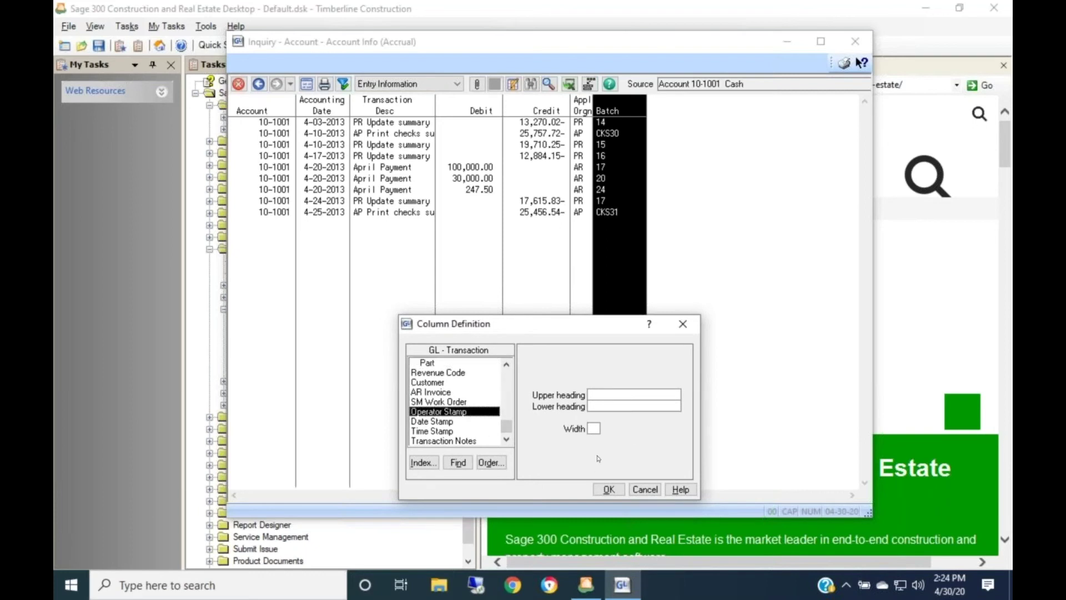
left_click(609, 490)
left_click(609, 490)
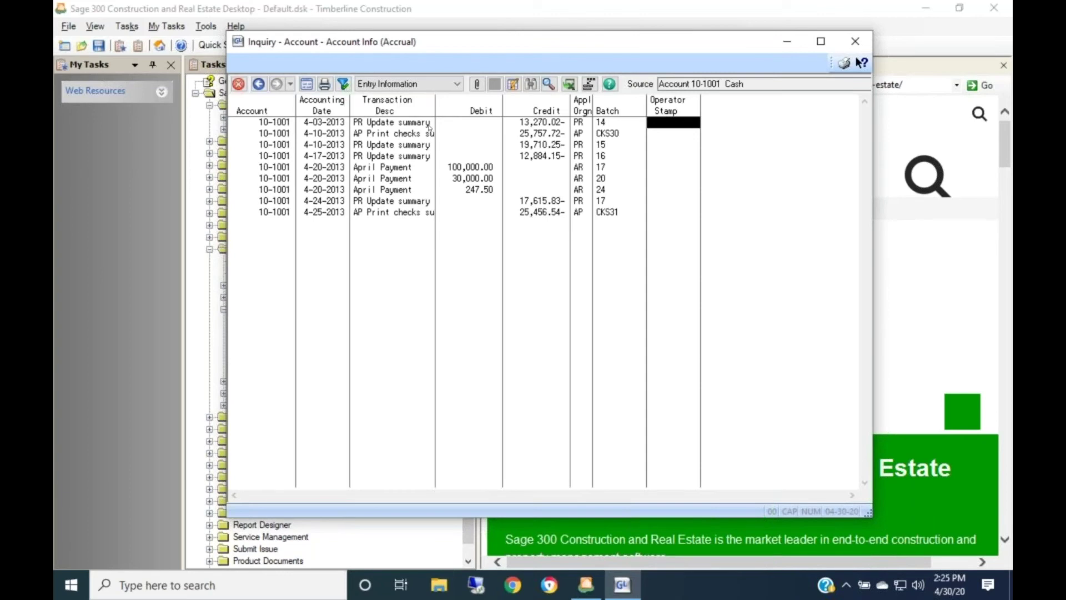
- View the 4-25-2013 AP Print checks summary entry's details in form view, then return to the entry list
left_click(280, 211)
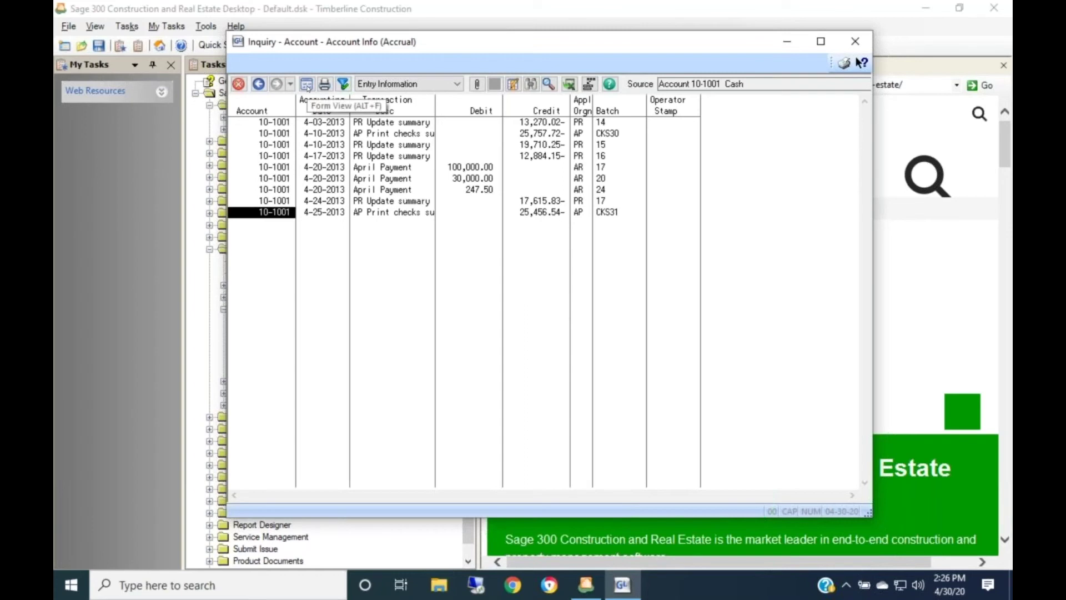
left_click(306, 85)
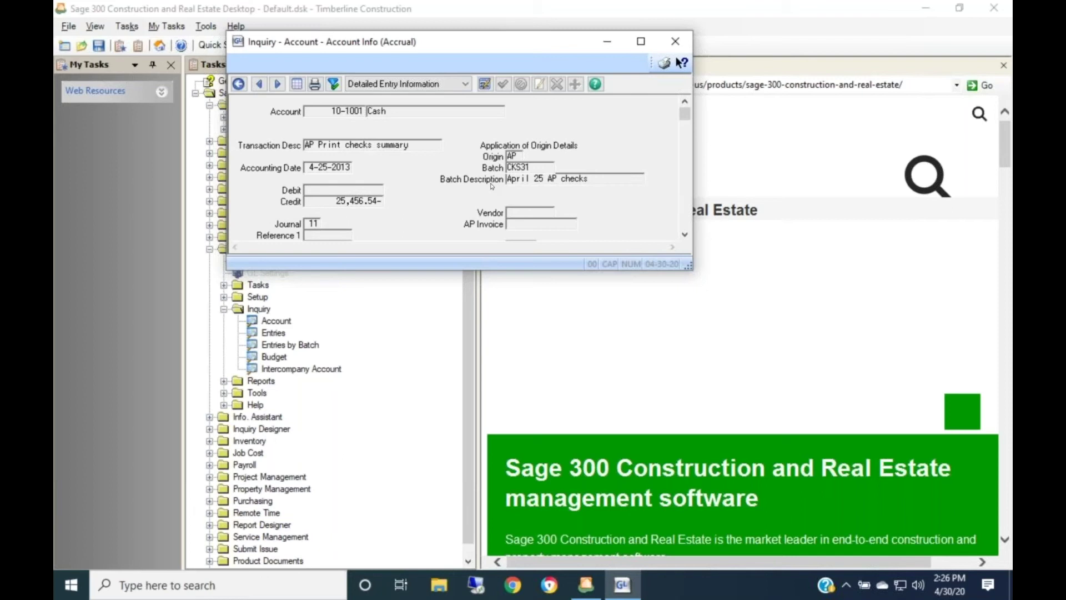
left_click(297, 84)
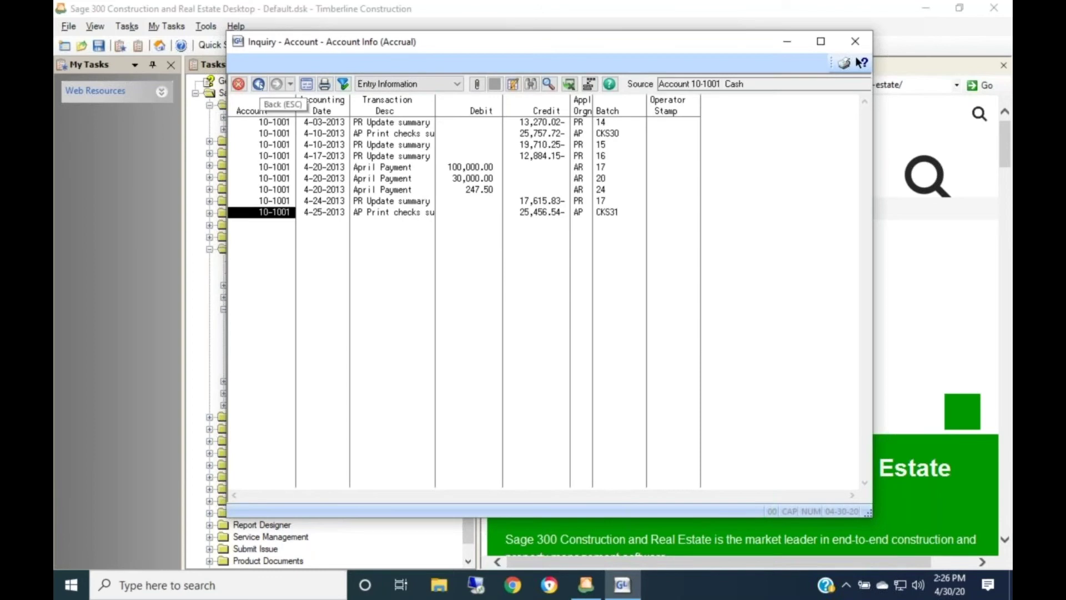
- Return to the account list and drill down to the entries of the Cost of Sales - Materials account
left_click(259, 84)
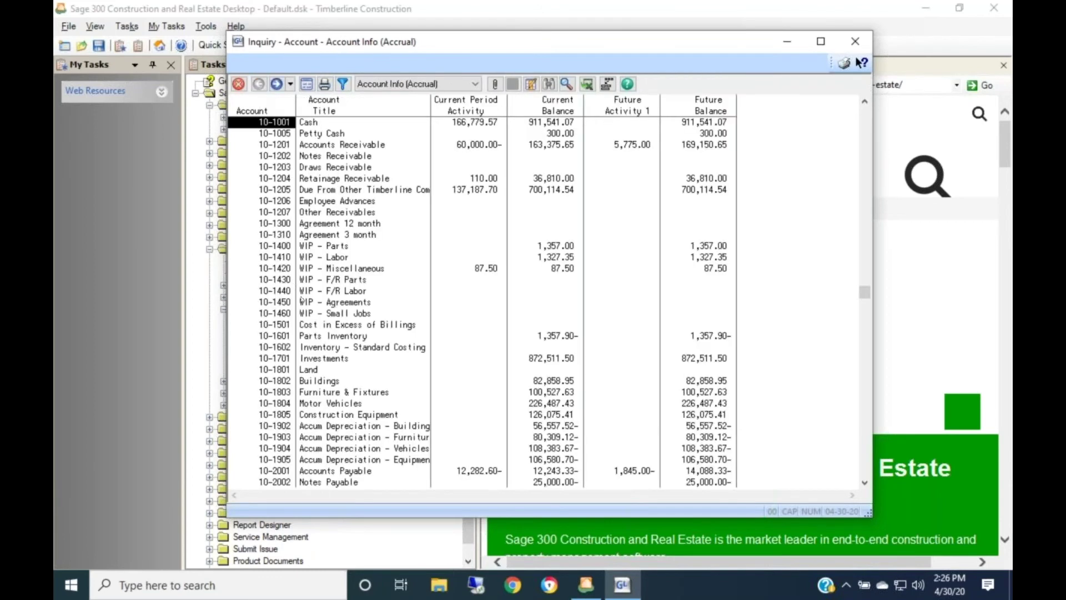
scroll(329, 309, "down", 18)
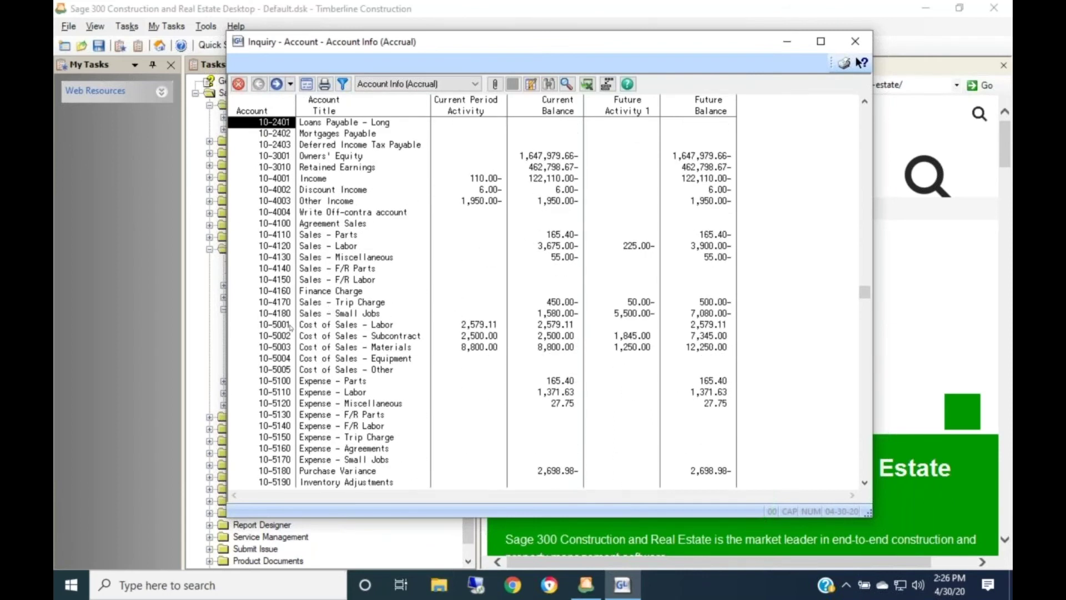
left_click(287, 347)
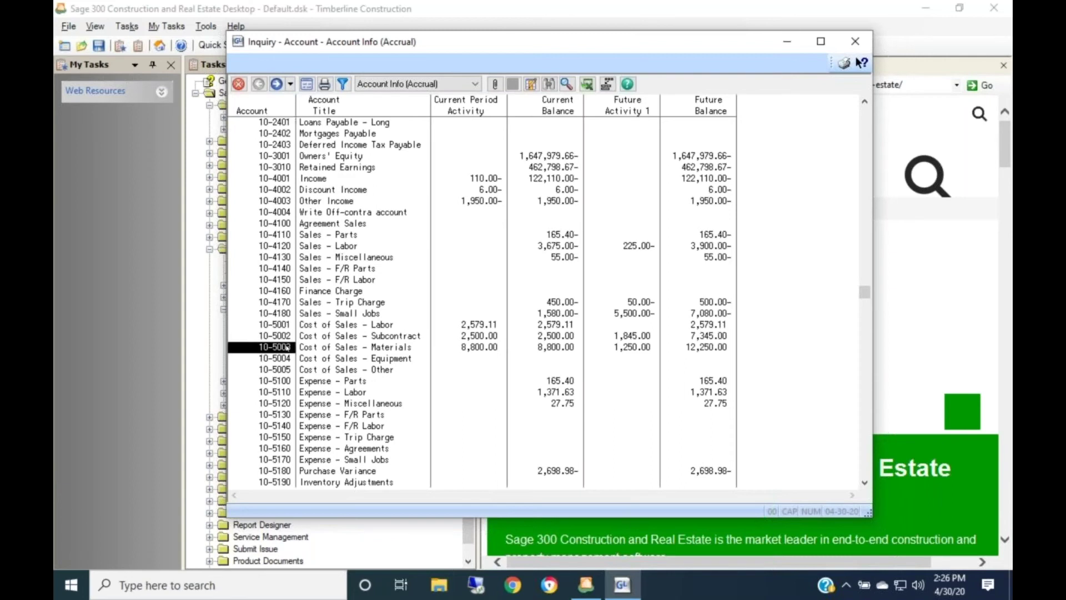
double_click(287, 347)
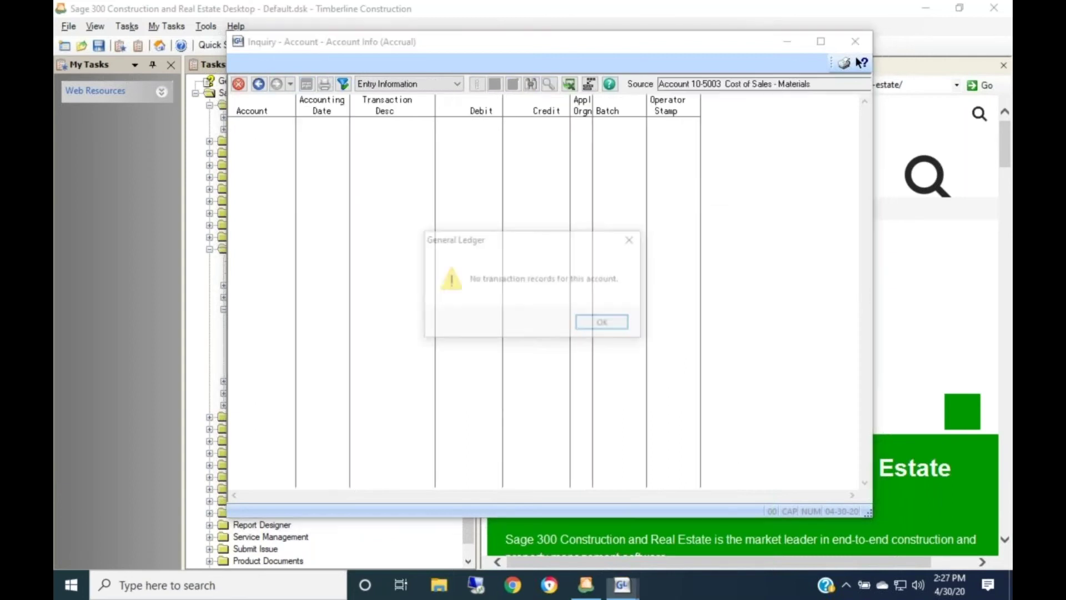
- Return to the account list, drill down to the Cost of Sales - Subcontract account's entries, and return to the list
left_click(605, 323)
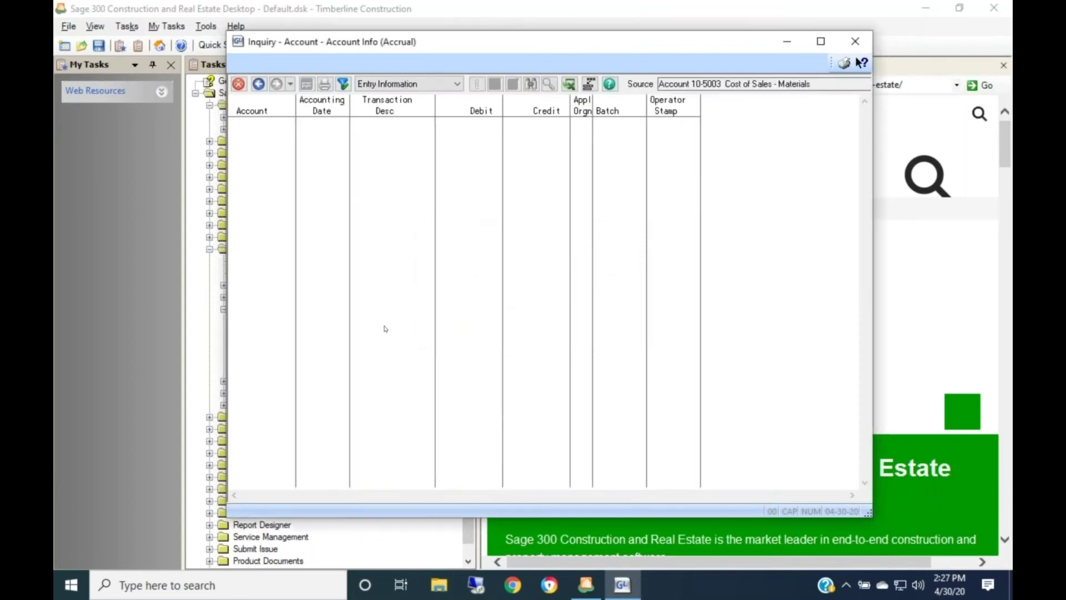
left_click(257, 84)
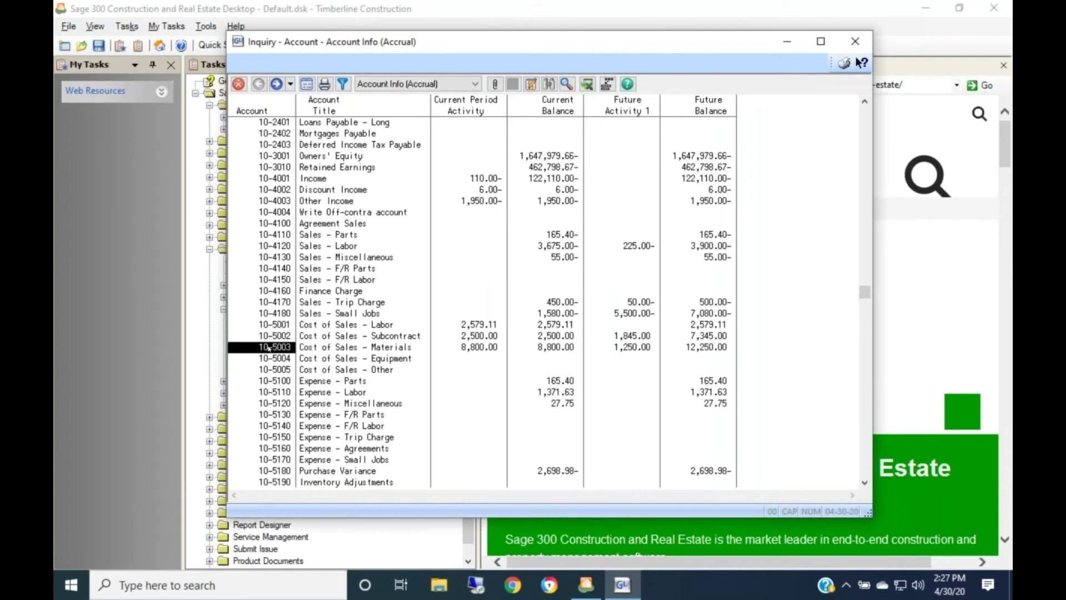
double_click(268, 338)
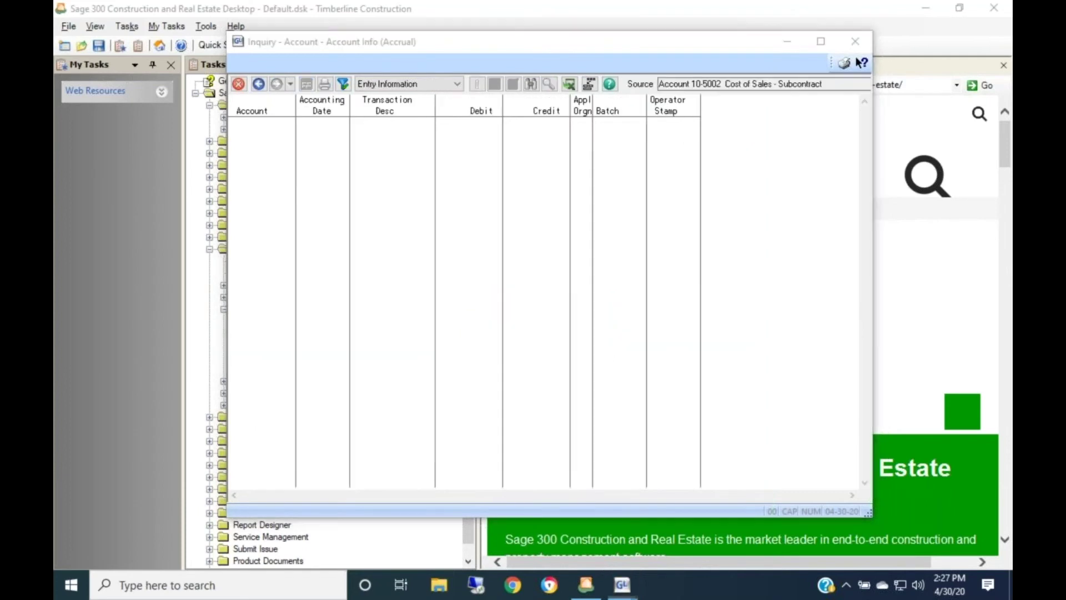
left_click(615, 327)
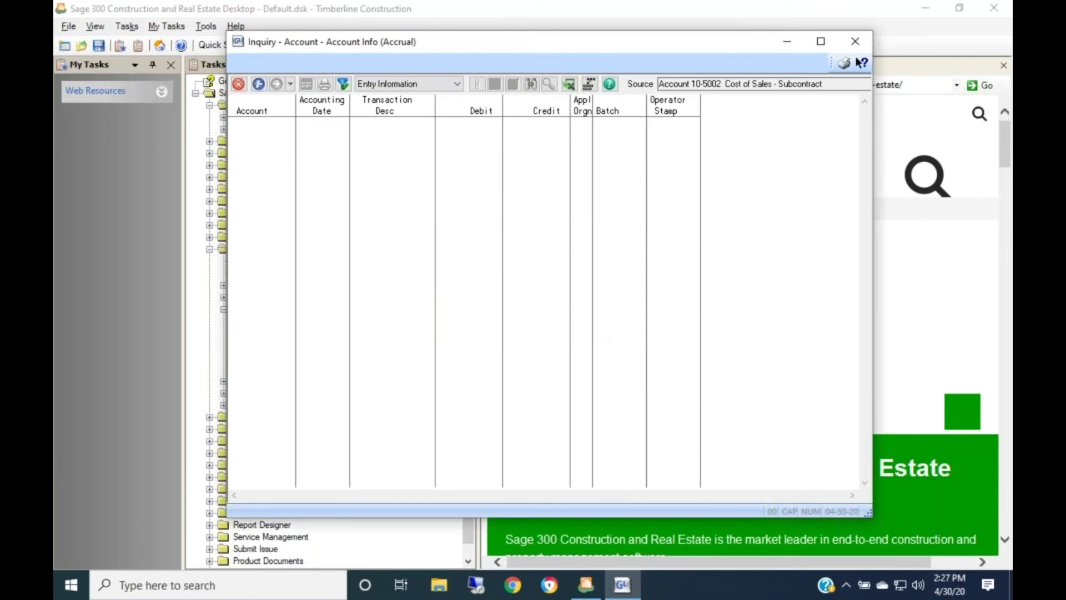
left_click(258, 85)
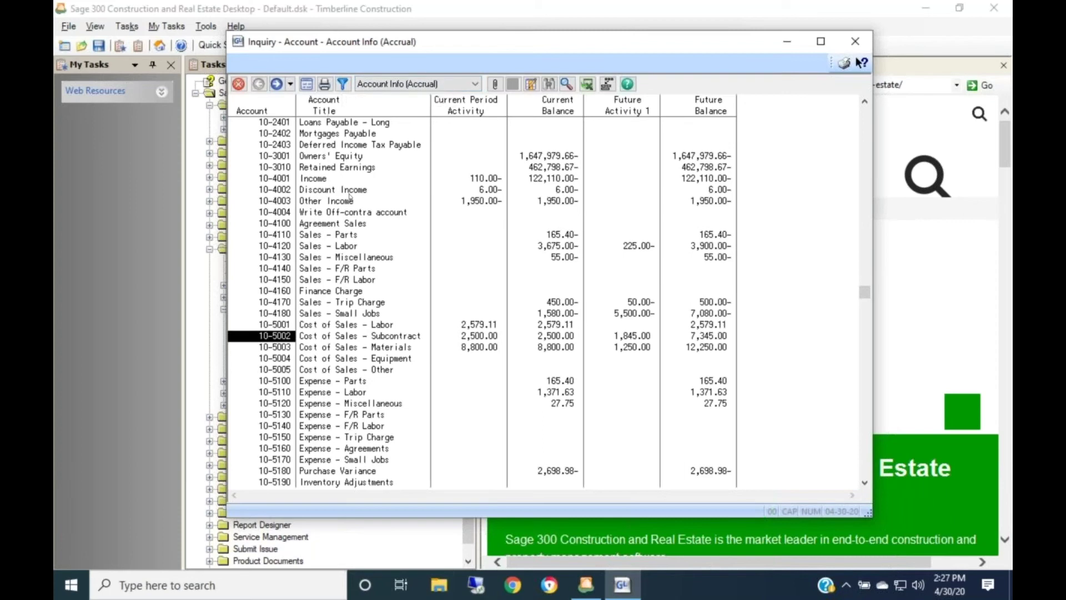
- Drill down to the Cost of Sales - Materials account's entries and delete both Accounting Date conditions from the transaction filter
left_click(275, 346)
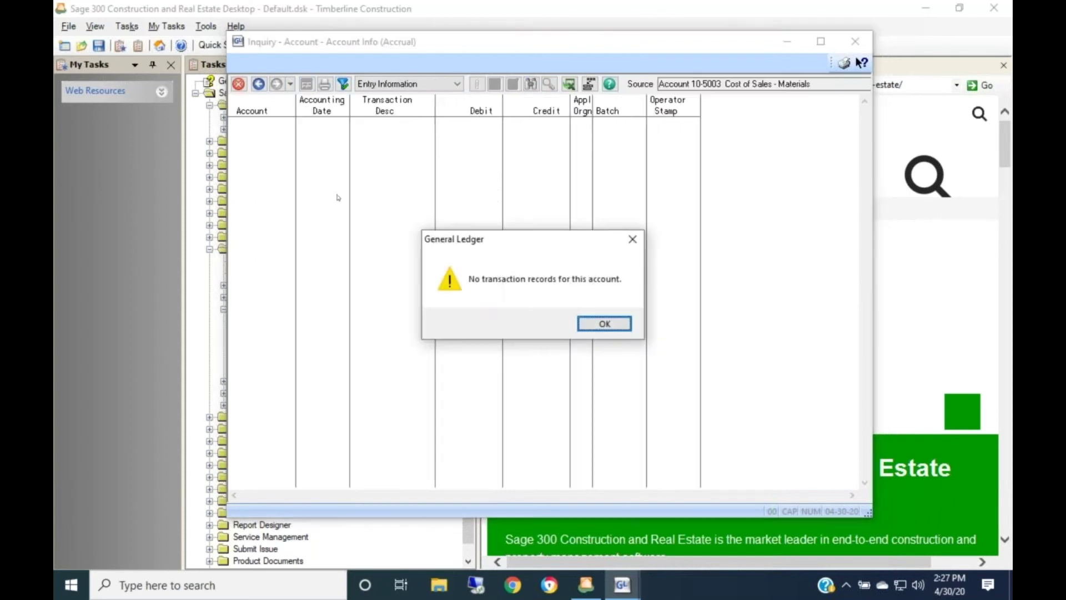
left_click(590, 327)
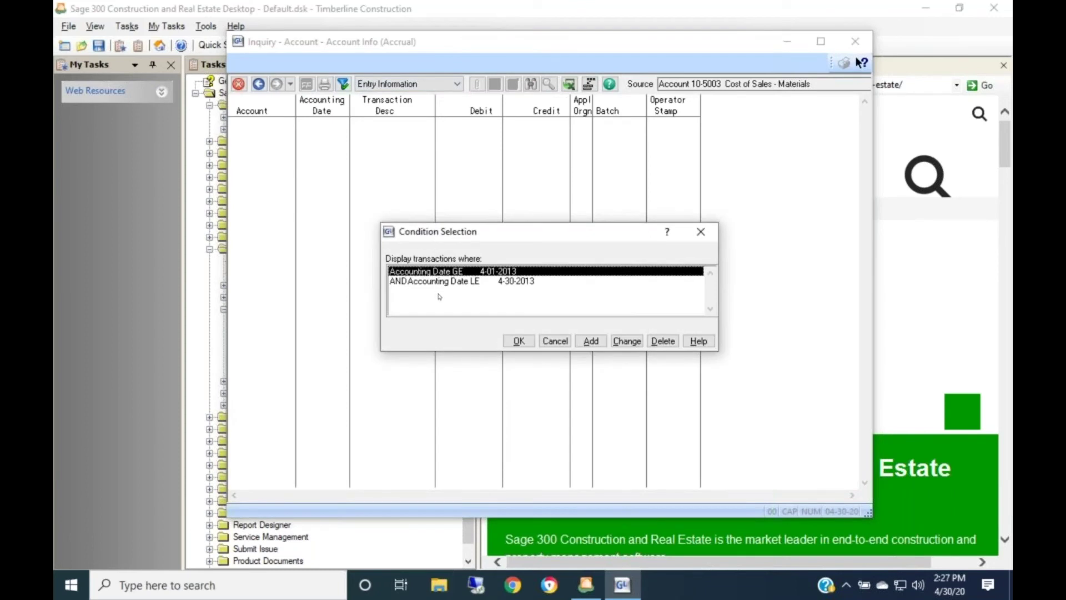
left_click(659, 342)
left_click(659, 342)
left_click(659, 342)
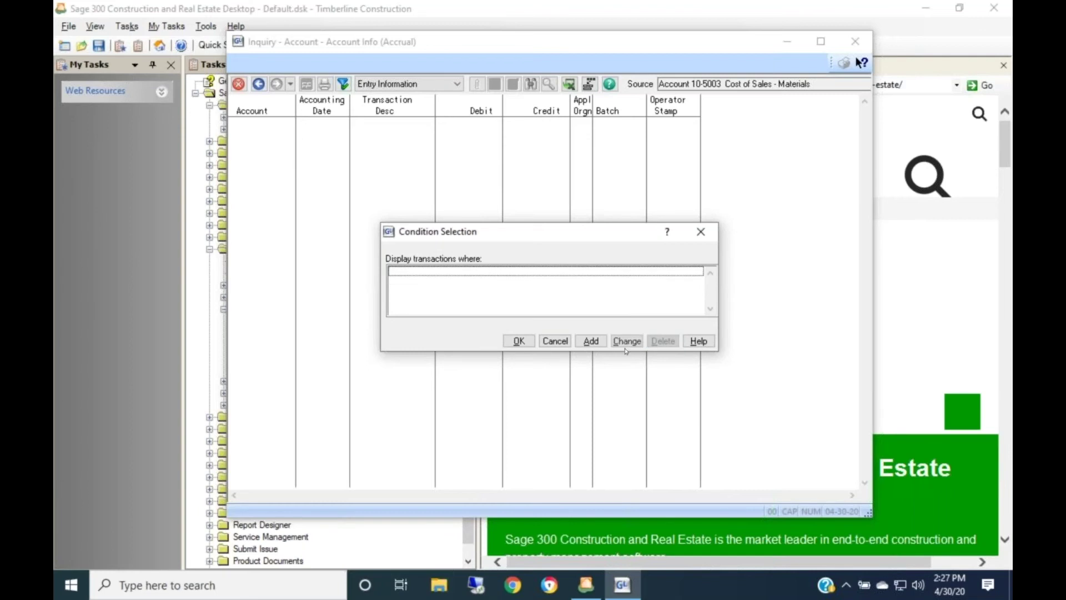
left_click(529, 341)
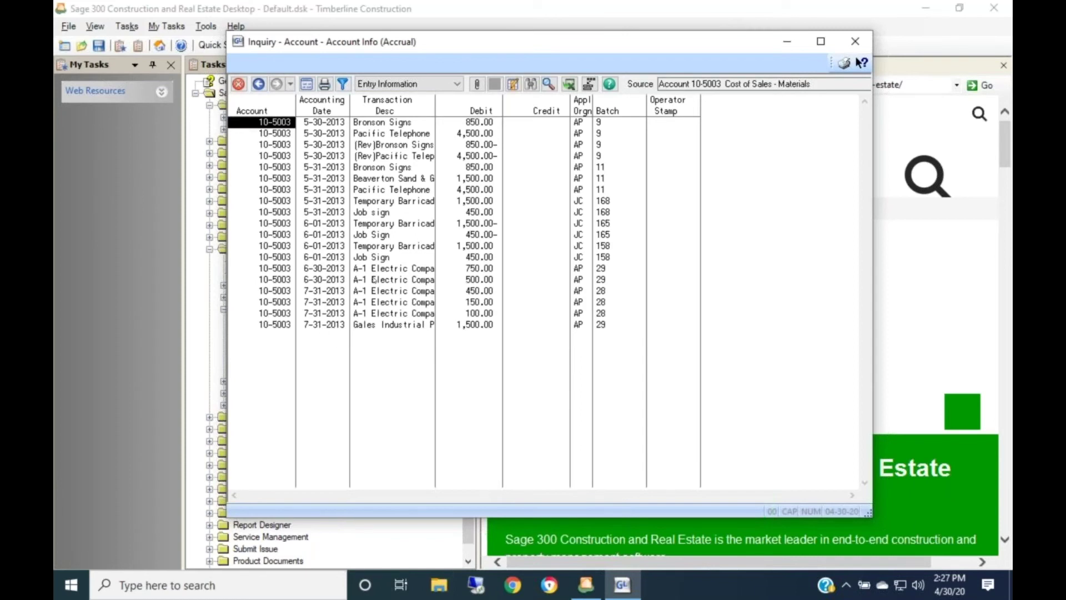
- View the 6-30-2013 A-1 Electric Company entry of 750.00 in form view, then return to the entry list
left_click(286, 269)
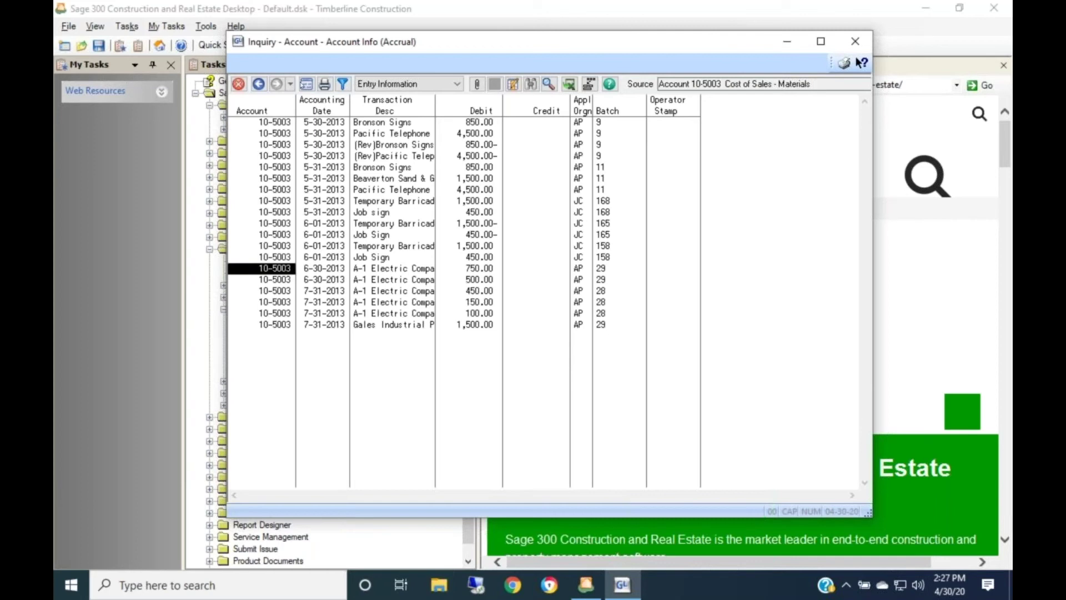
left_click(306, 83)
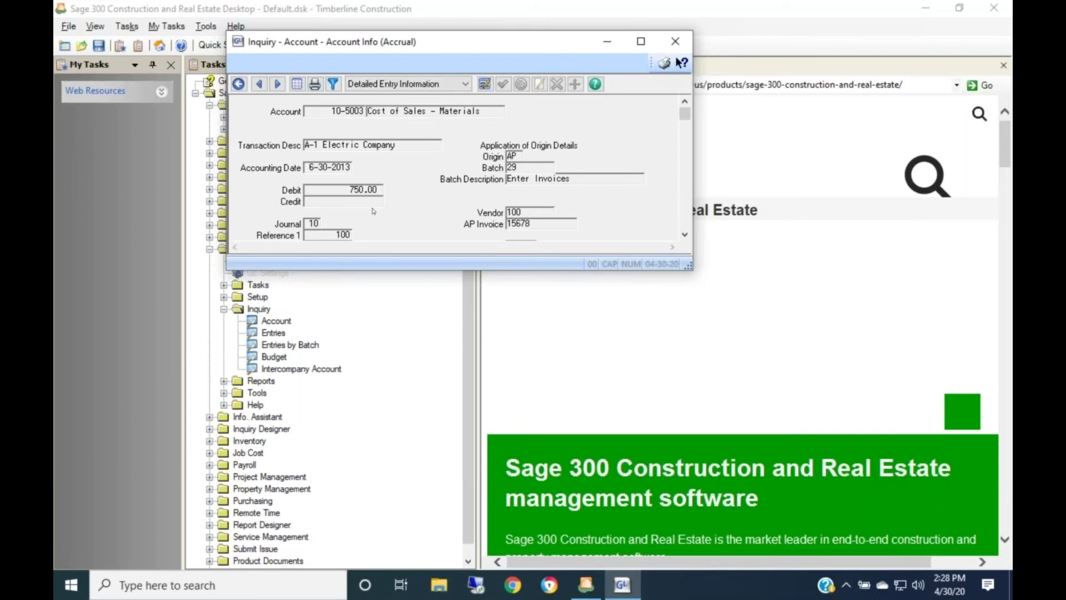
left_click(296, 84)
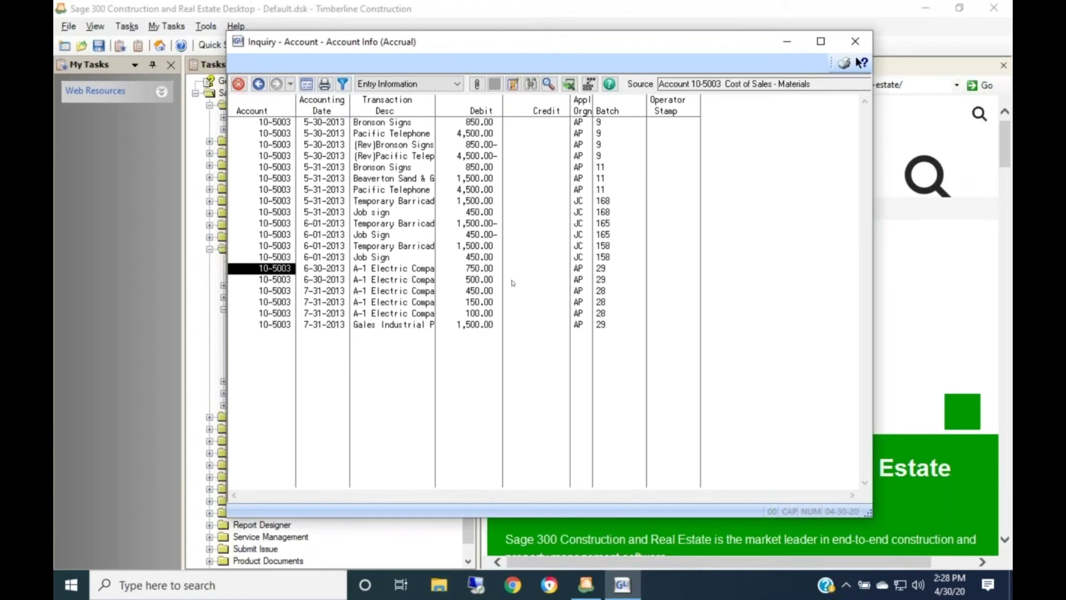
- Replace the contents of the Operator Stamp column with the AP Invoice field
double_click(666, 108)
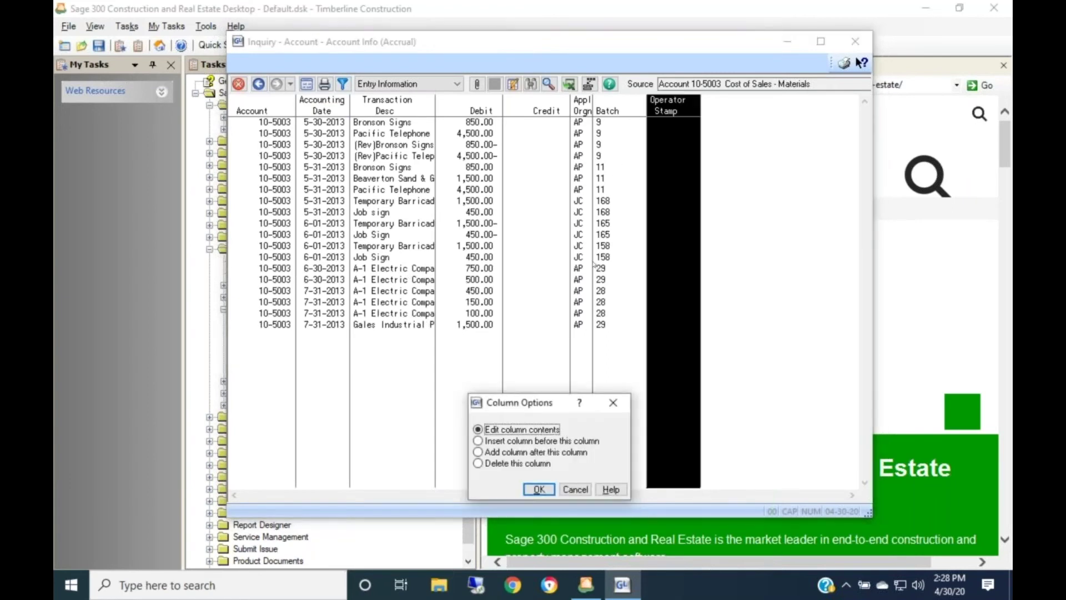
left_click(537, 488)
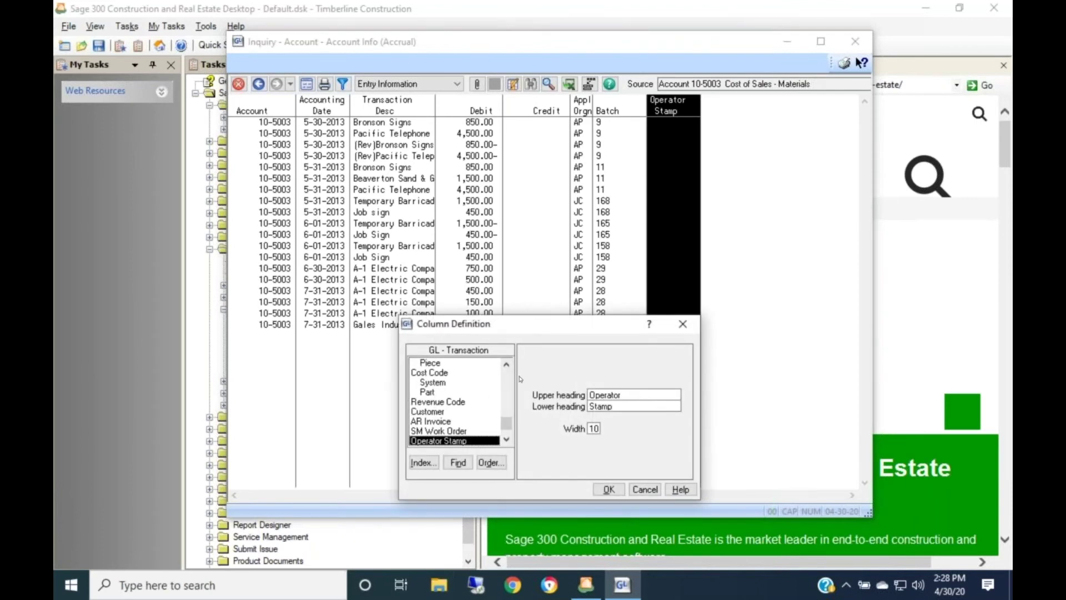
scroll(507, 378, "up", 3)
scroll(507, 378, "up", 3)
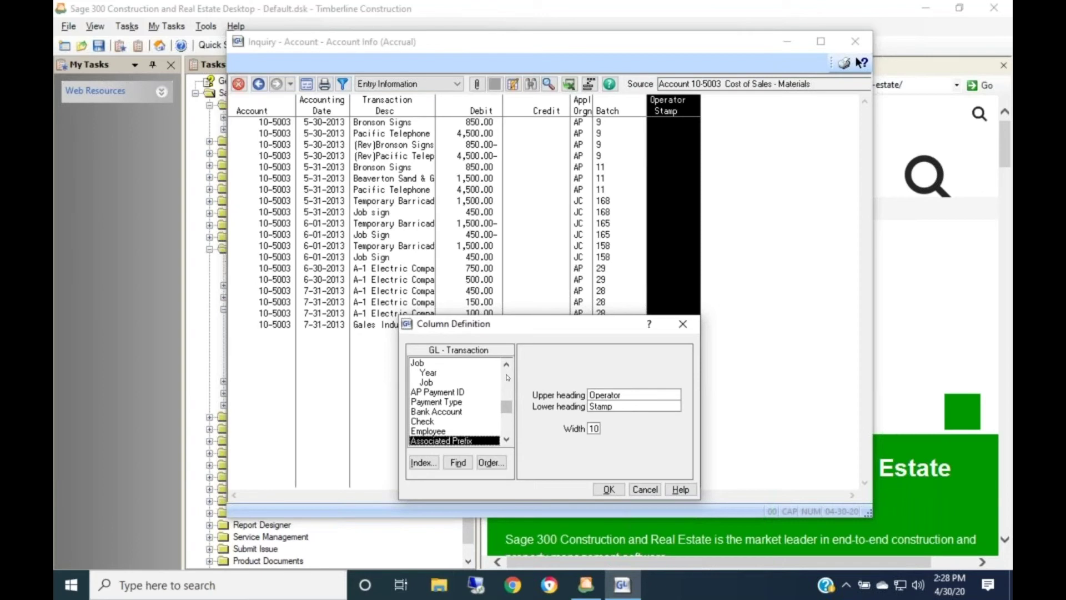
scroll(507, 378, "up", 3)
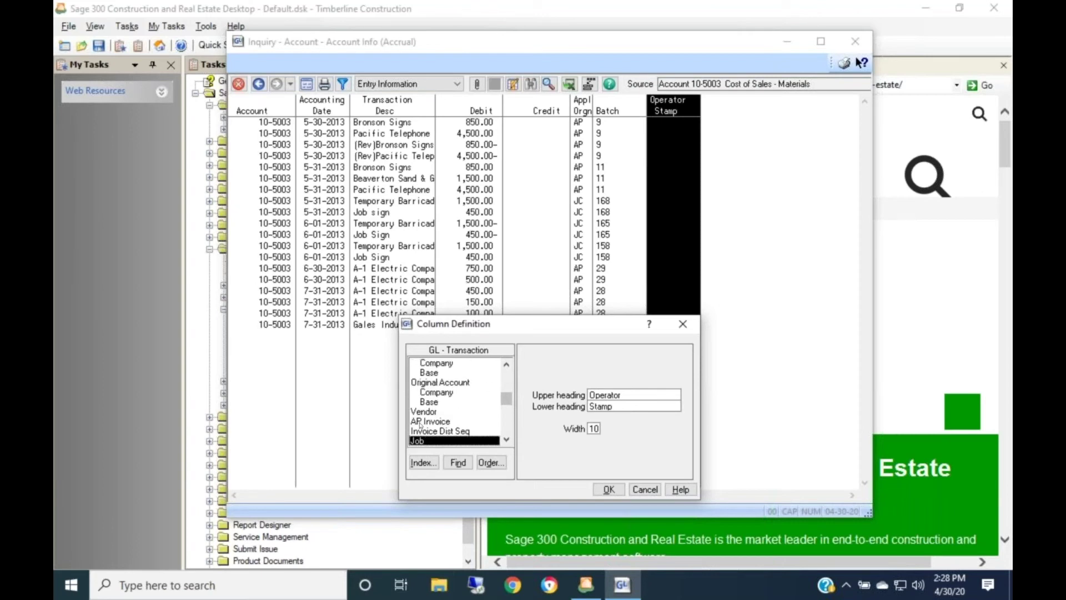
left_click(419, 423)
double_click(419, 423)
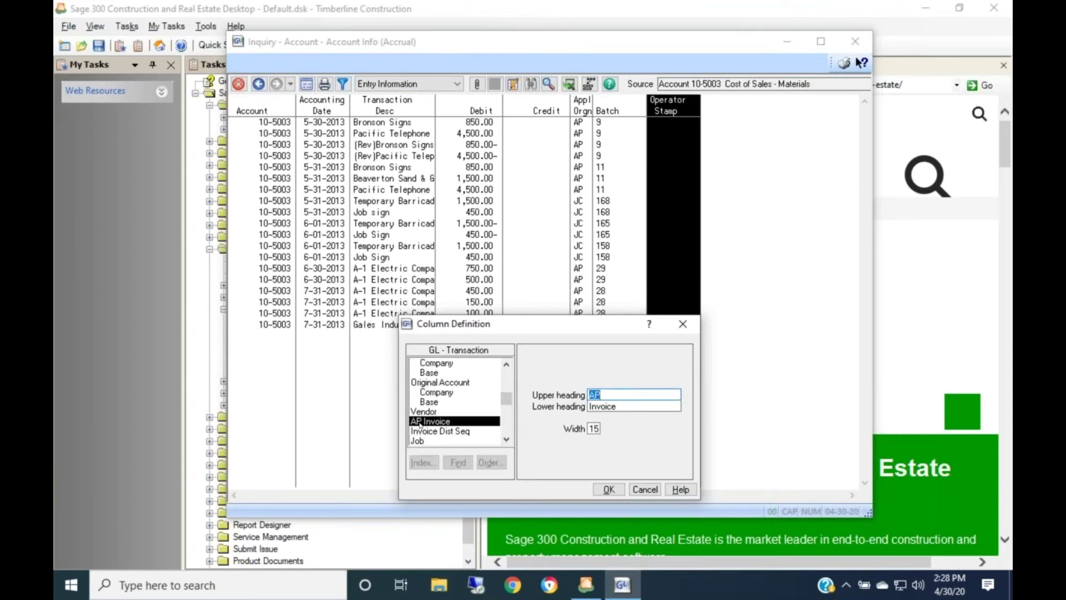
left_click(608, 489)
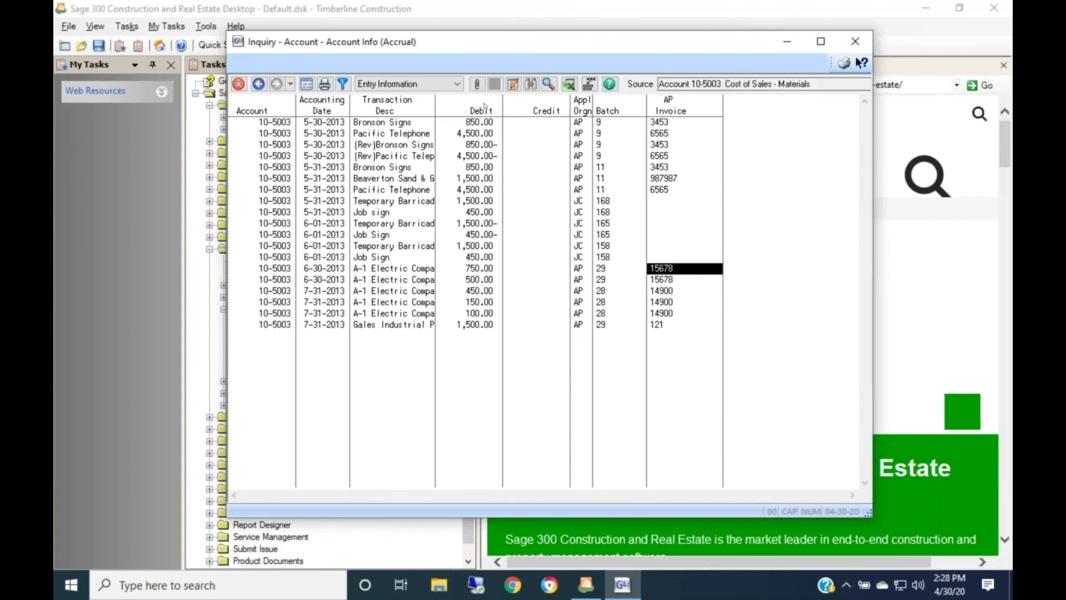
- Switch to the Entry Information1 view and back to Entry Information, then open the Account column's options and cancel them
left_click(459, 85)
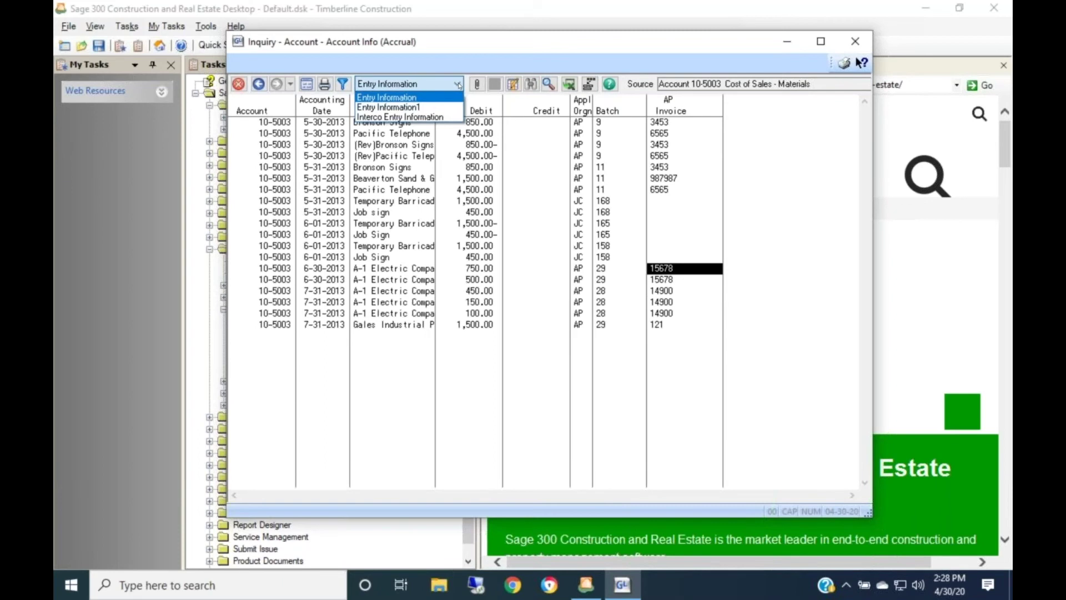
left_click(411, 107)
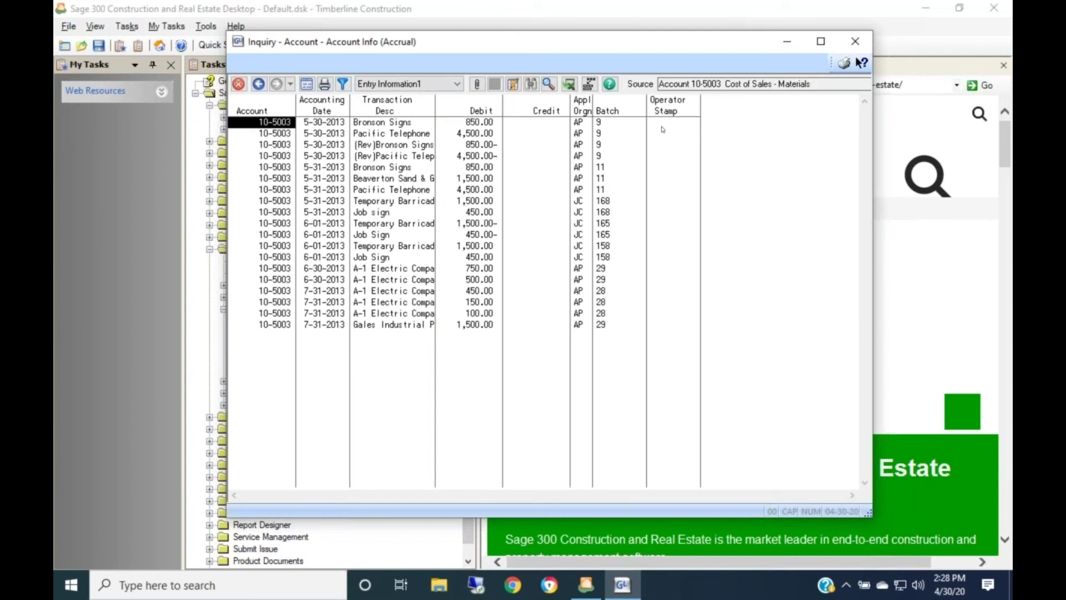
left_click(458, 84)
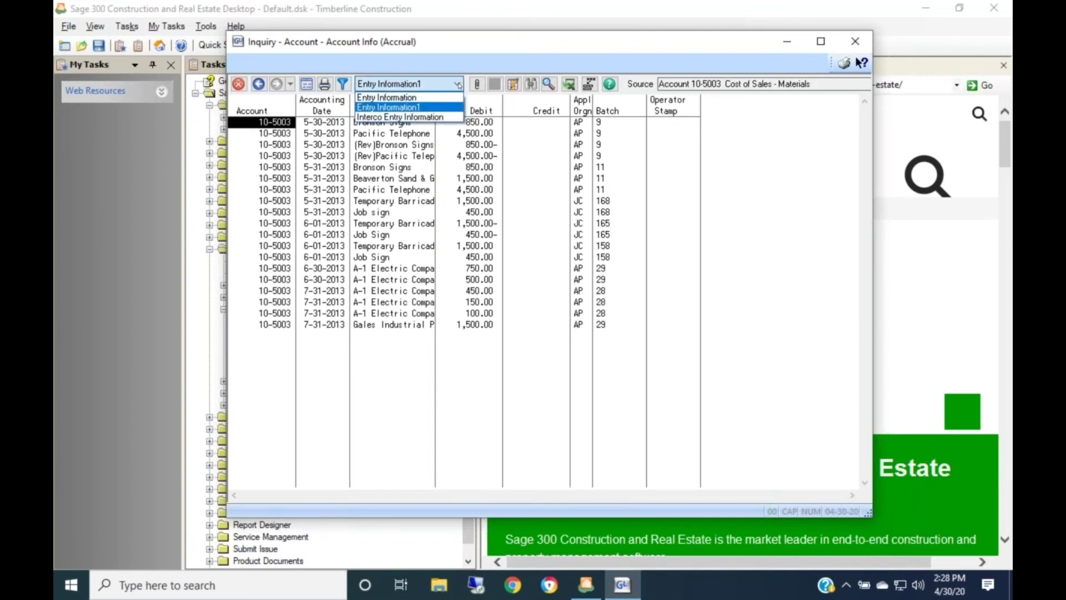
left_click(426, 98)
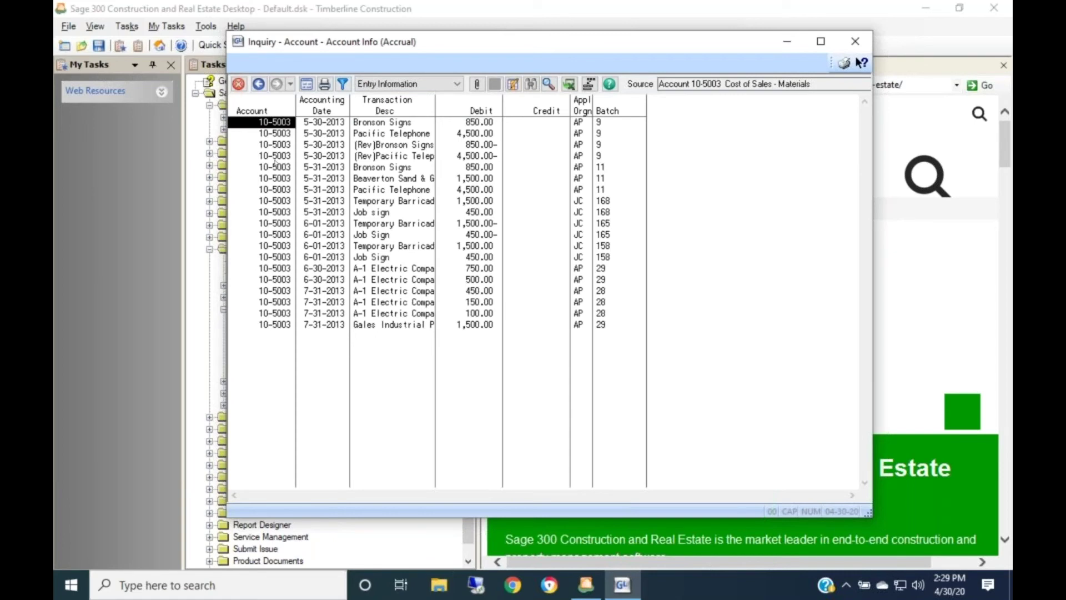
double_click(283, 119)
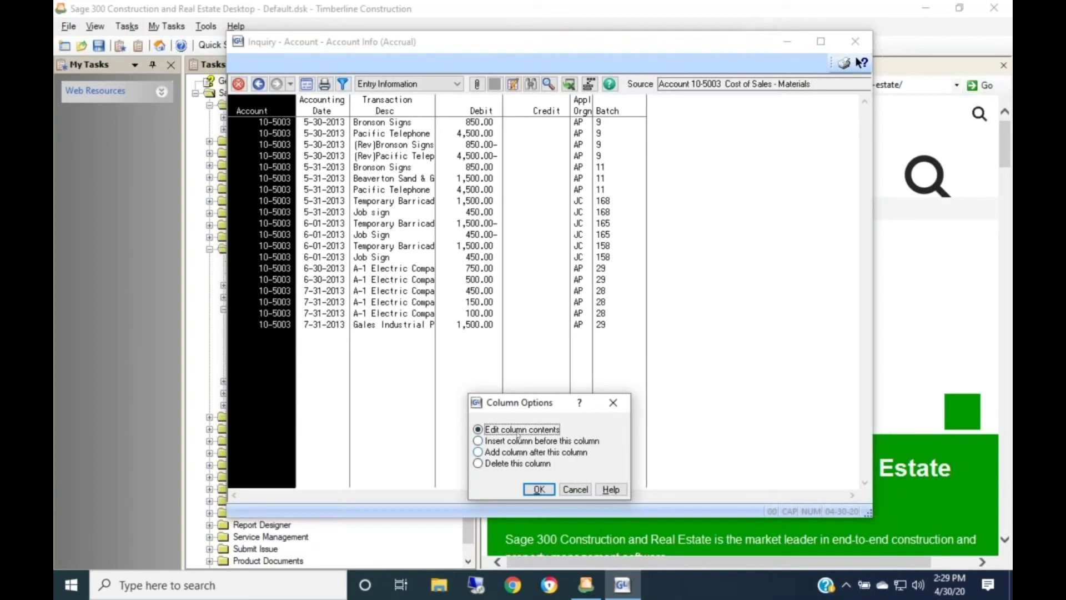
left_click(569, 490)
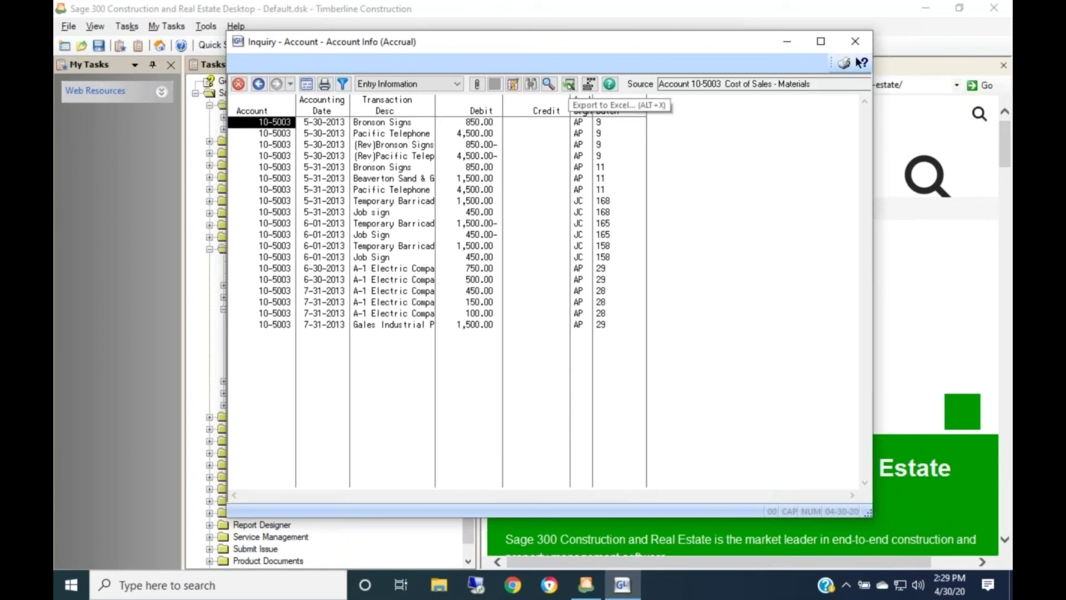
- Export the Cost of Sales - Materials entries to Excel, view the workbook full screen, then close it
left_click(570, 86)
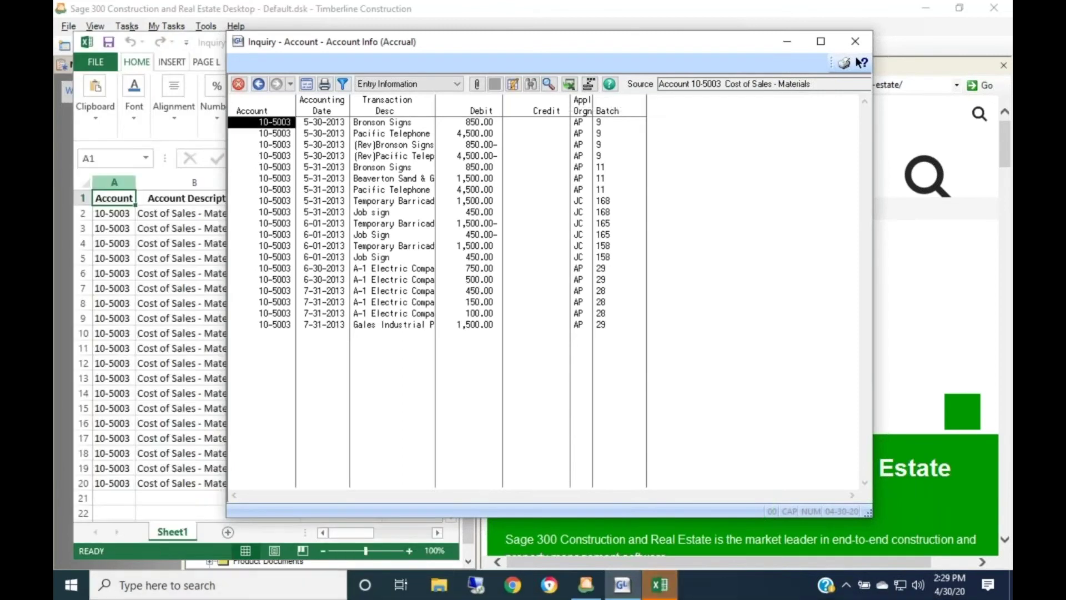
left_click(109, 198)
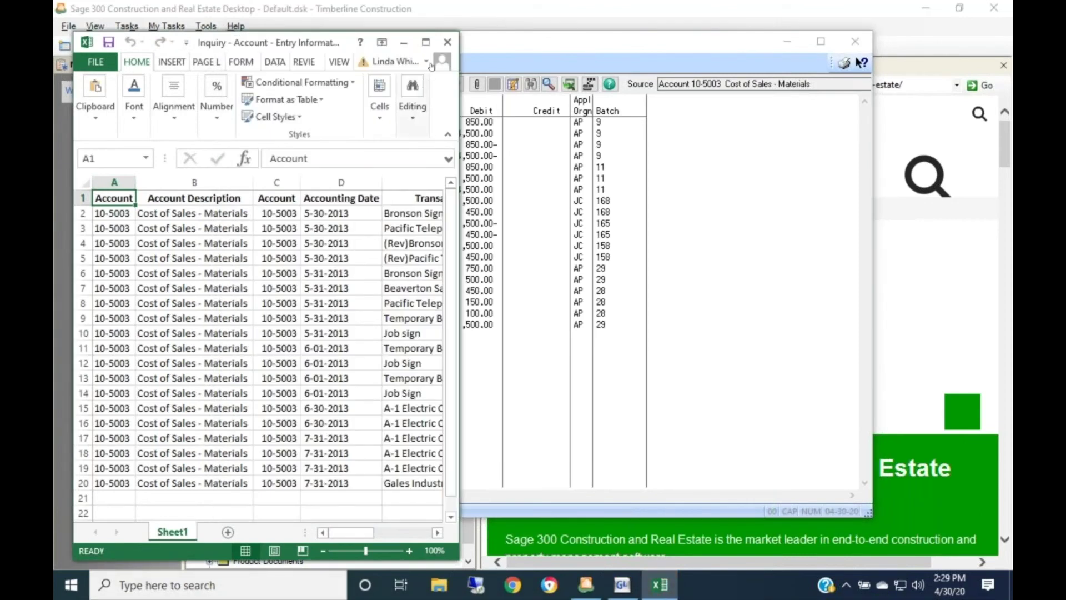
left_click(427, 43)
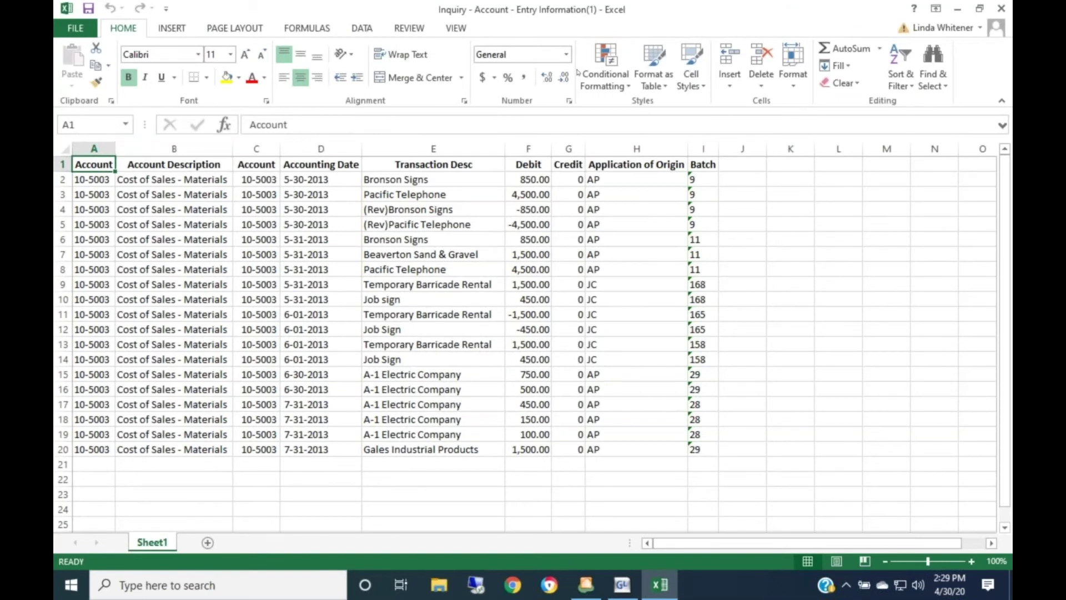
left_click(1003, 8)
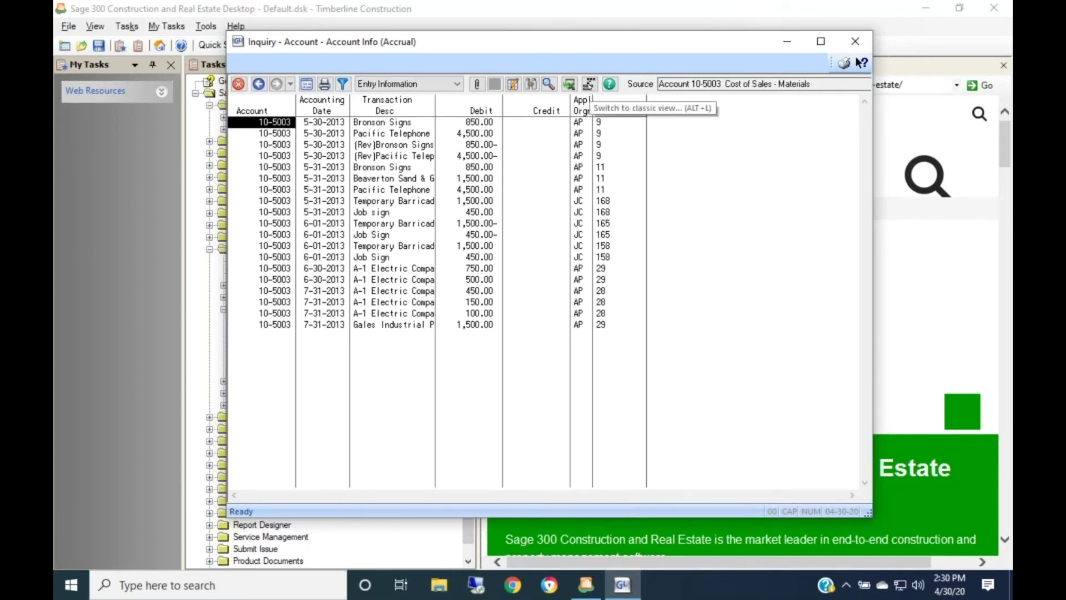
- Switch the inquiry to the classic view, then close and reopen the General Ledger Account inquiry
left_click(589, 85)
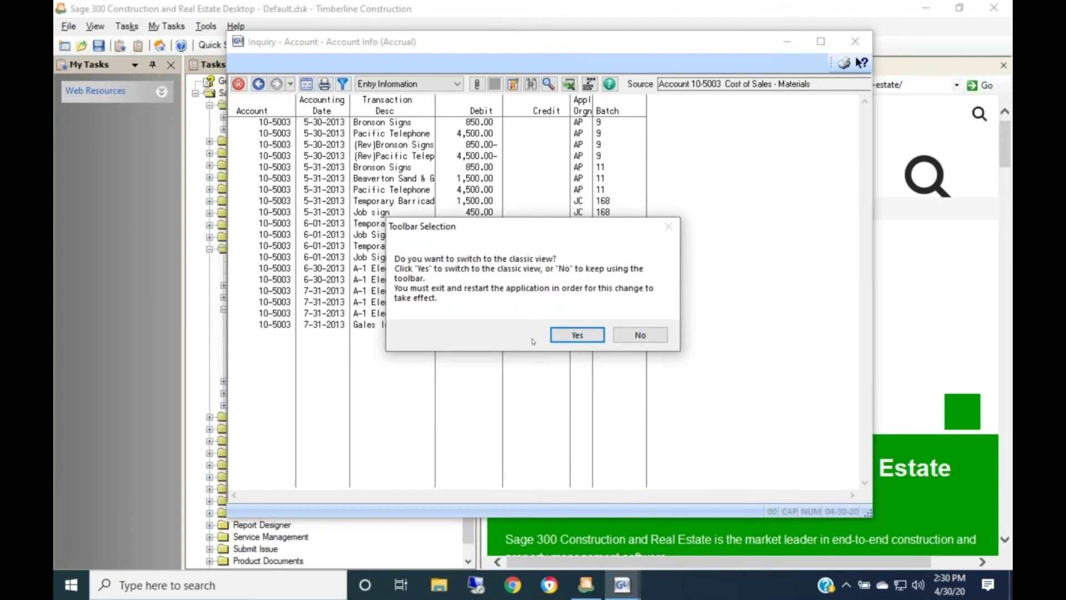
left_click(577, 335)
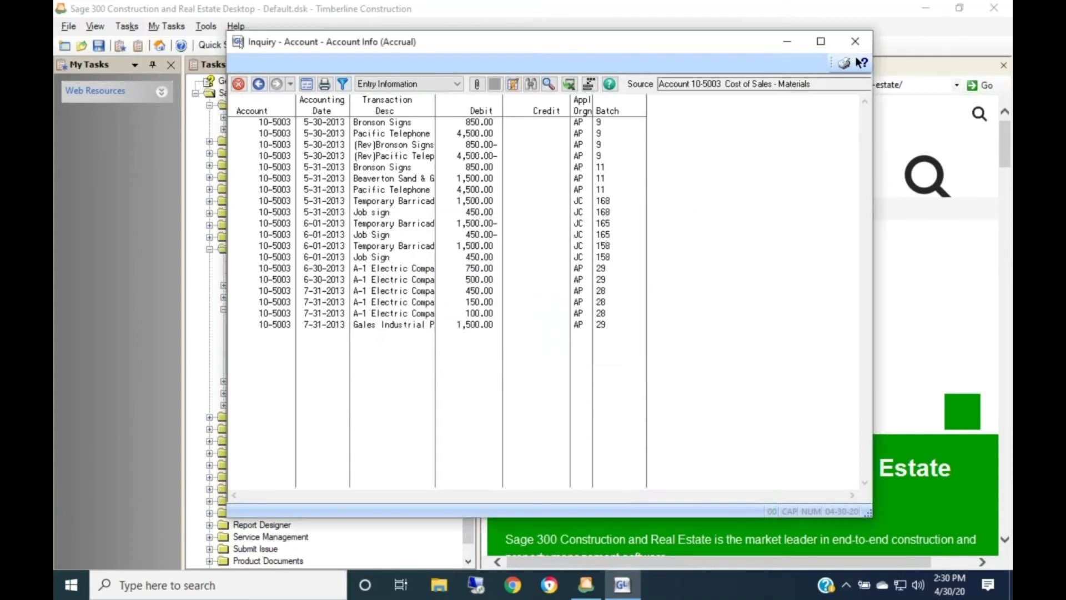
left_click(238, 85)
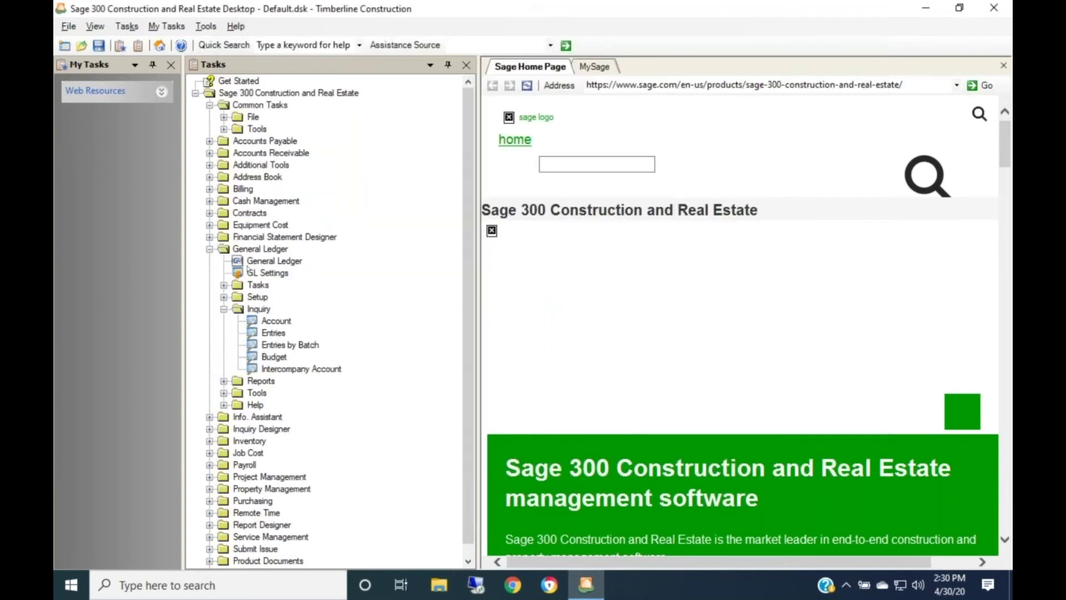
double_click(259, 324)
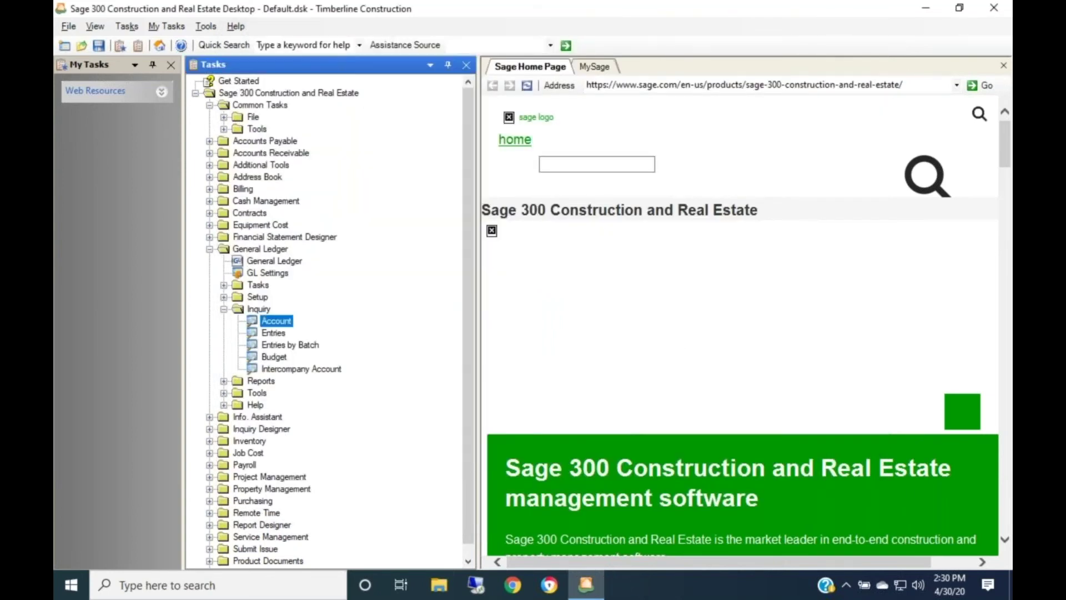
left_click(507, 346)
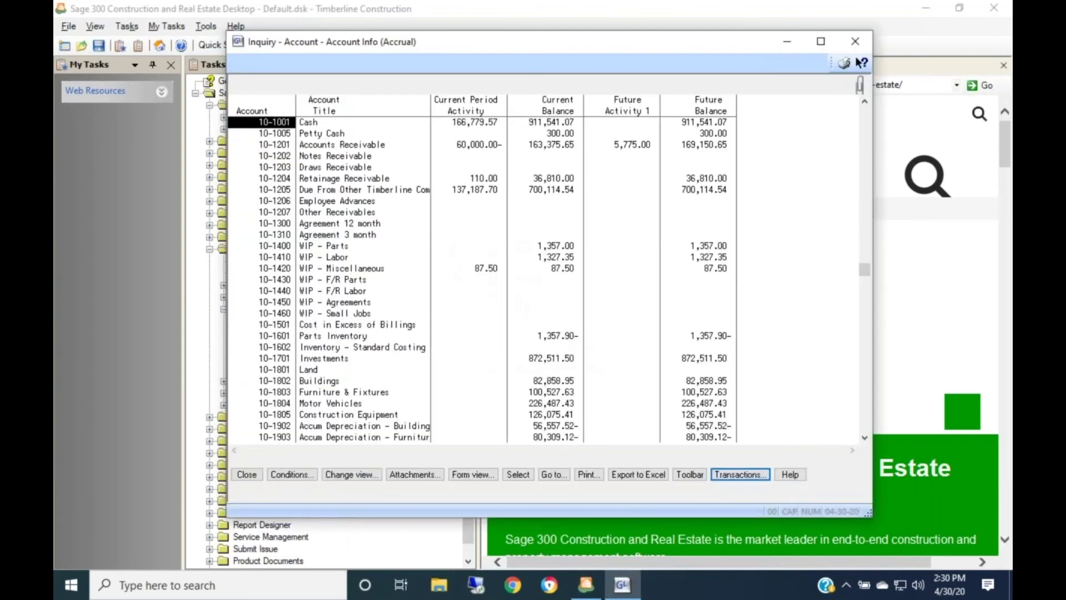
- Drill down from account 10-5003 Cost of Sales - Materials to its entries in the classic view
key("Page_Down")
key("Page_Down")
key("Down")
key("Down")
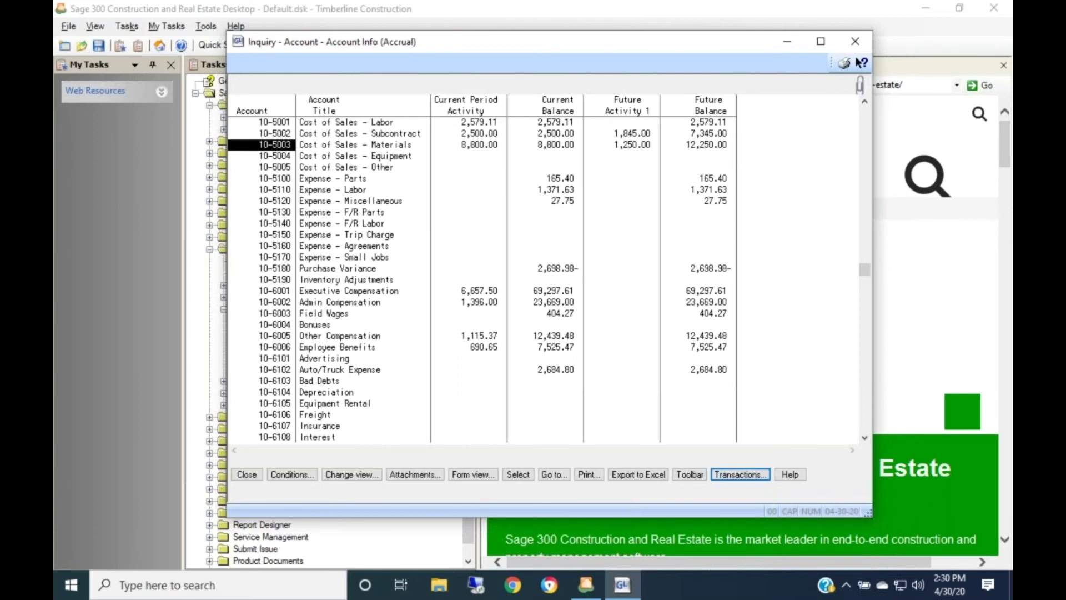
key("Return")
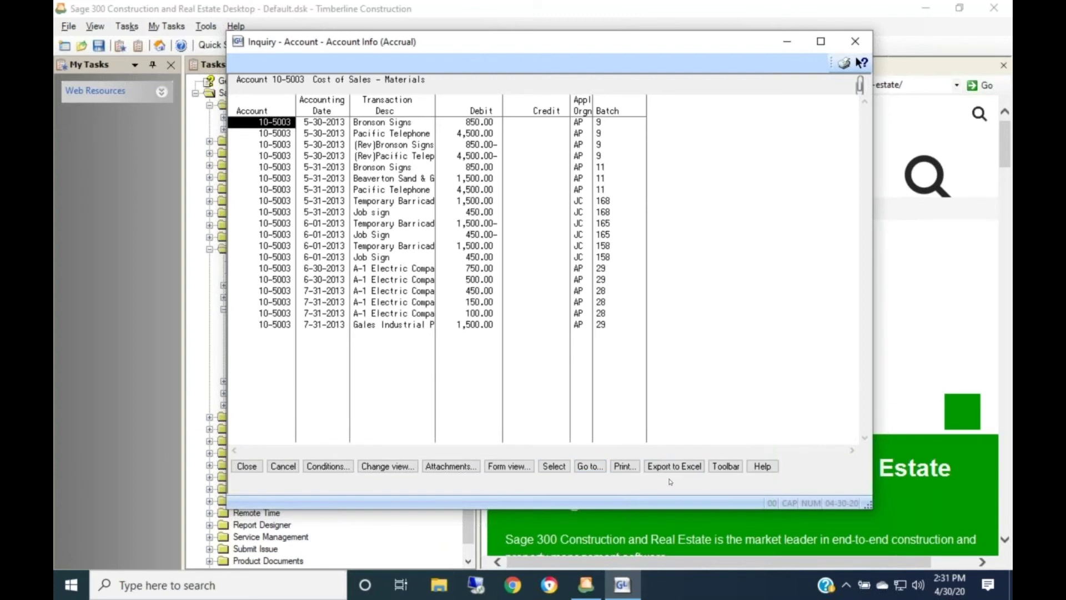
- Switch the inquiry back to the toolbar view, then close and reopen the General Ledger Account inquiry with the Current transaction file
left_click(726, 468)
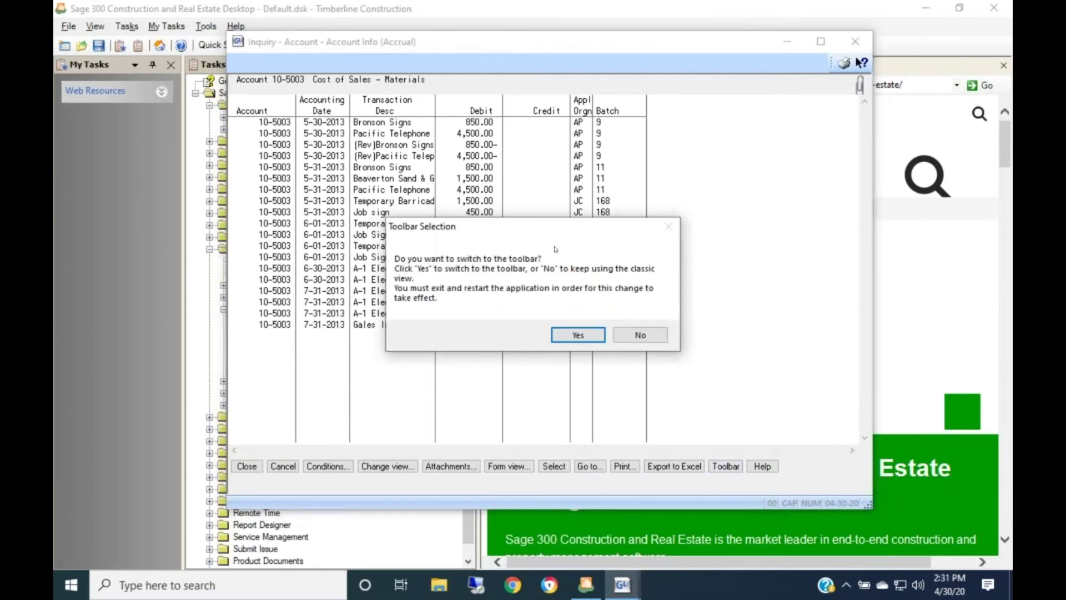
left_click(567, 336)
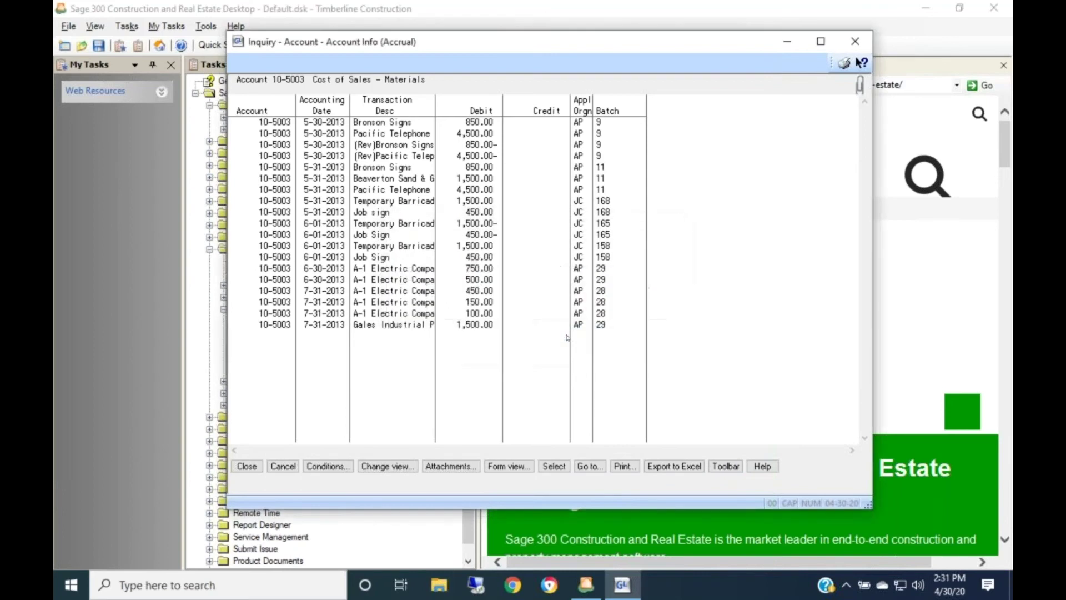
left_click(246, 467)
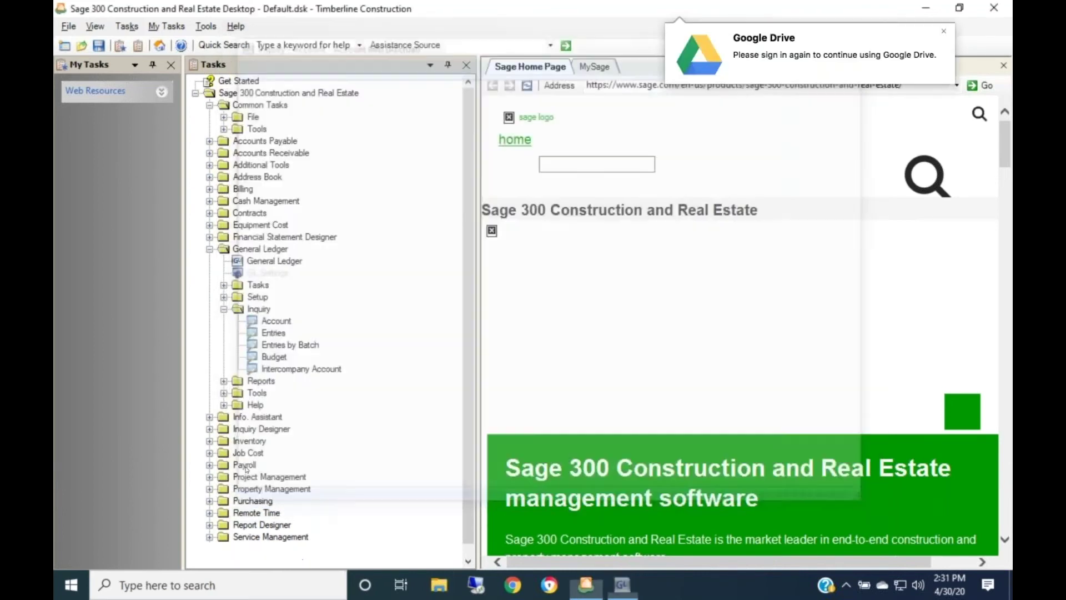
double_click(272, 321)
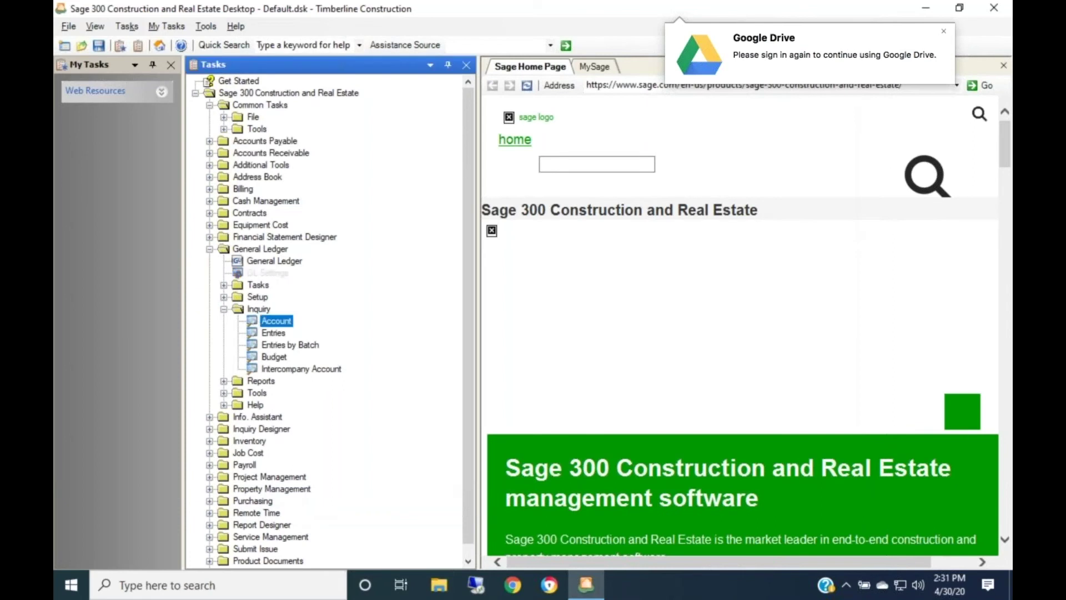
left_click(943, 31)
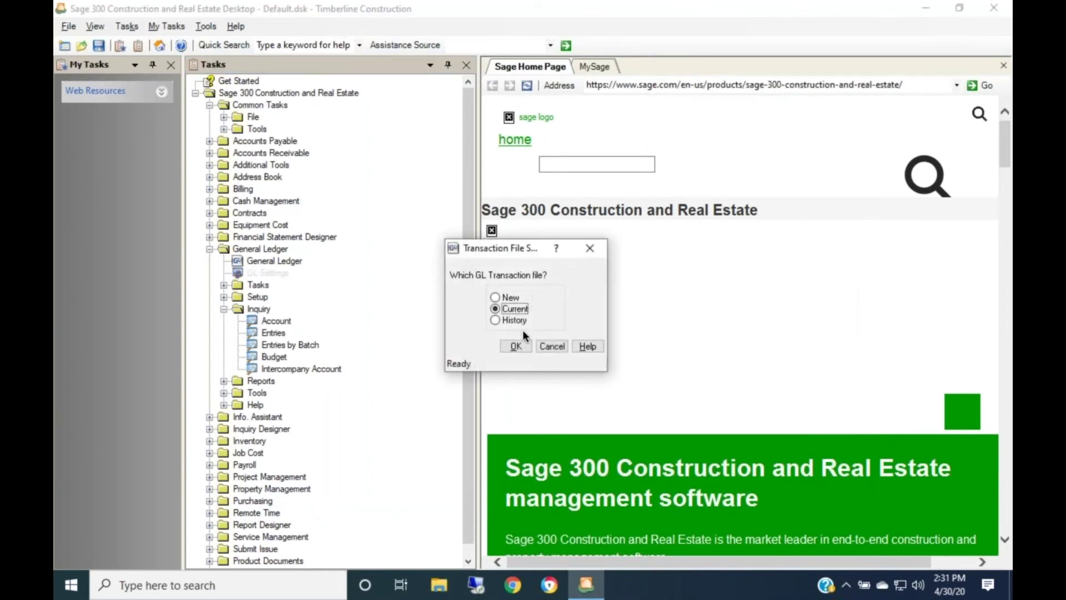
left_click(515, 346)
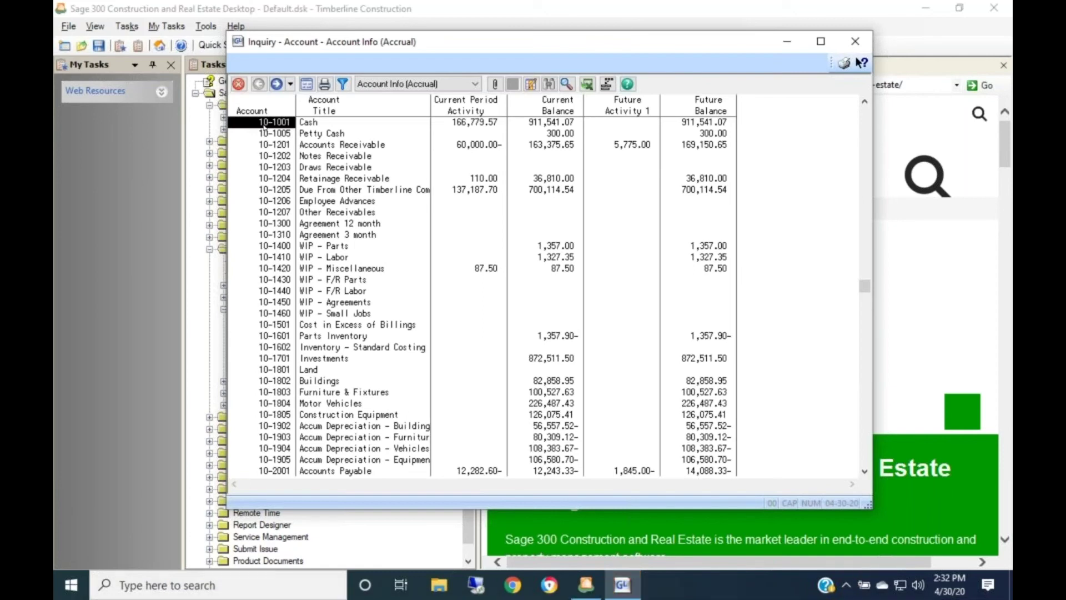
- Drill down into account 10-5003 Cost of Sales - Materials and attach the note "askdjfhas;hfhfdfh" to the (Rev)Bronson Signs entry
scroll(263, 127, "down", 3)
double_click(274, 144)
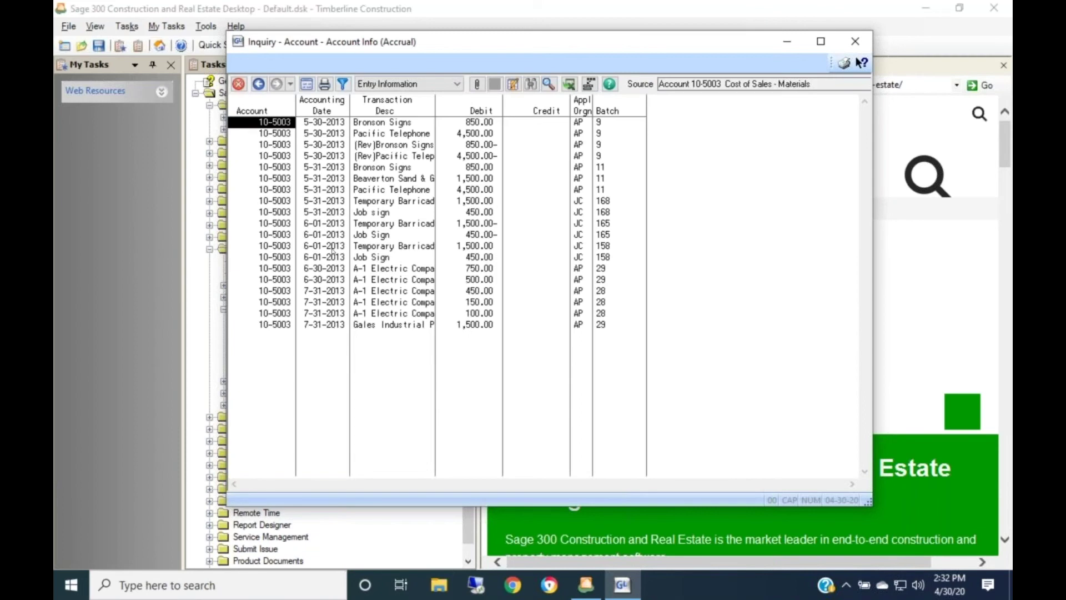
left_click(269, 138)
left_click(270, 146)
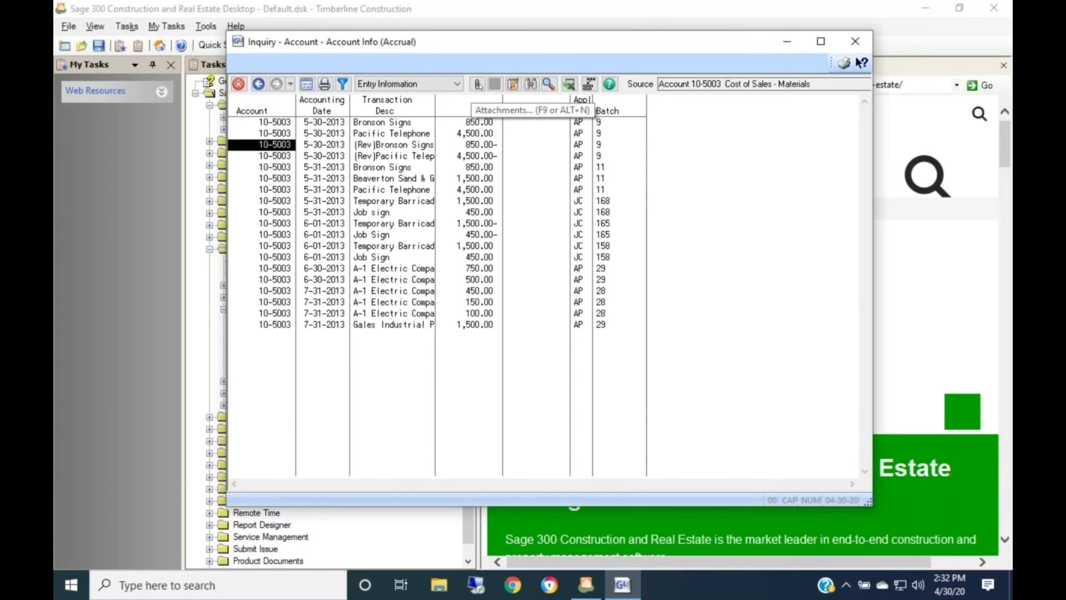
left_click(477, 85)
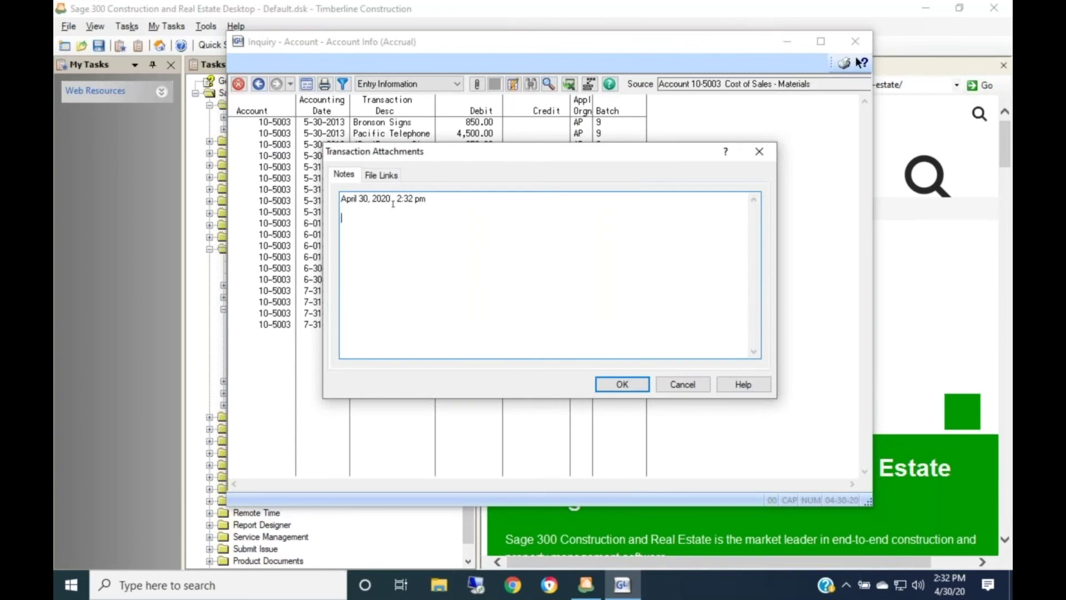
type("askdjfhas;hfhfdfh")
left_click(622, 384)
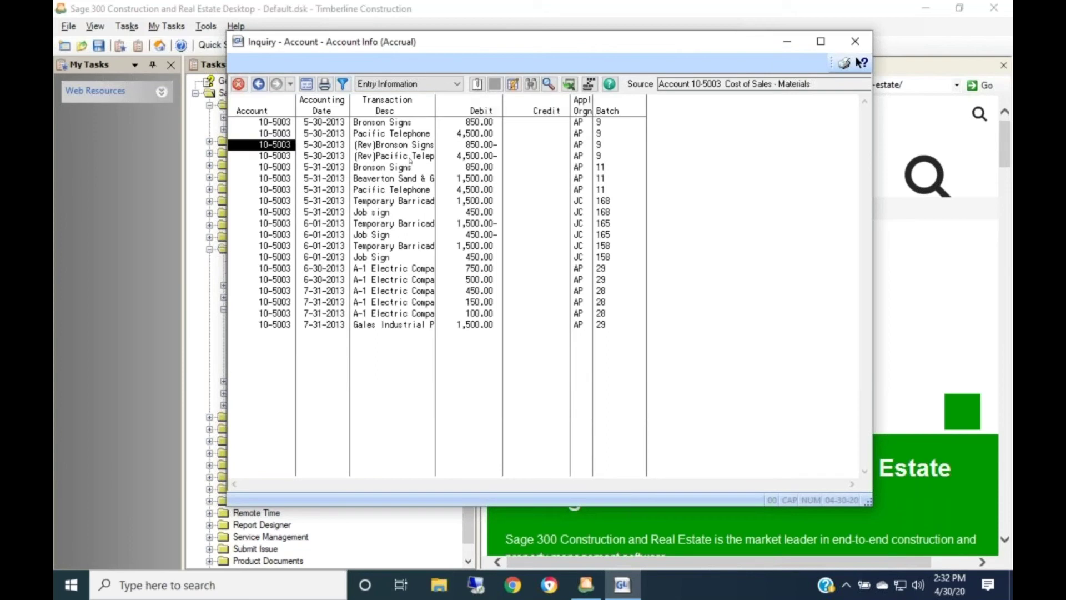
- Compare the attachment indicator on neighbouring entries, review the (Rev)Bronson Signs entry's notes and file links without changes, and close the inquiry
key("Up")
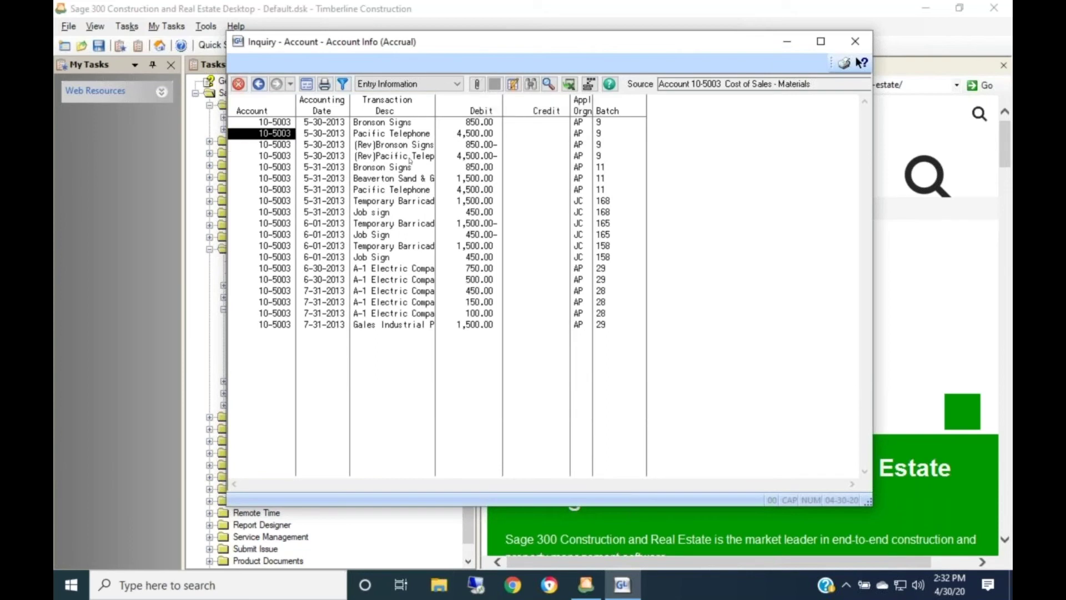
key("Up")
key("Down")
key("Down")
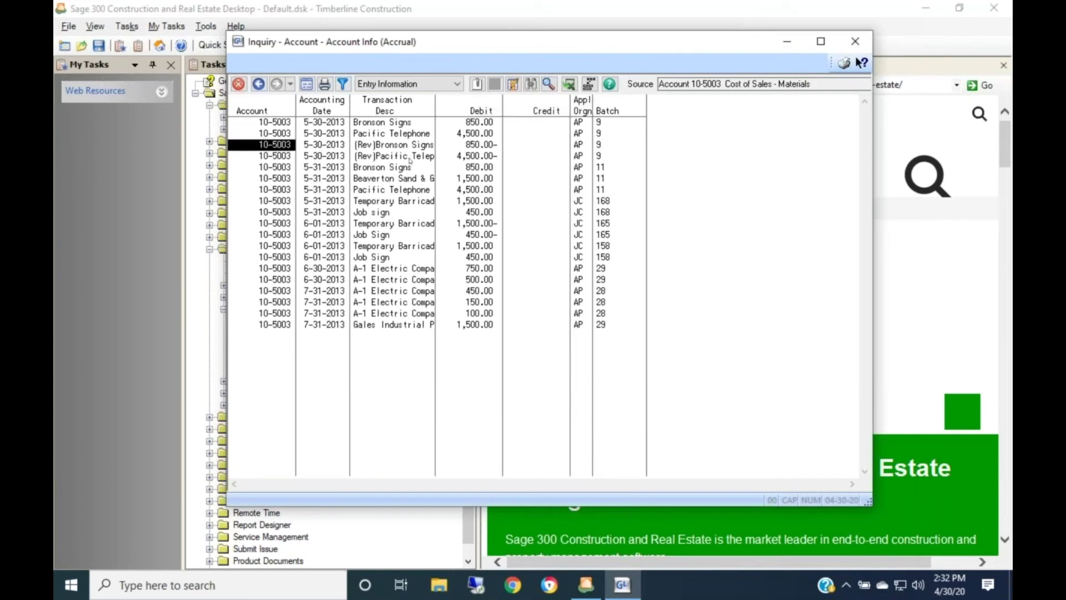
left_click(476, 85)
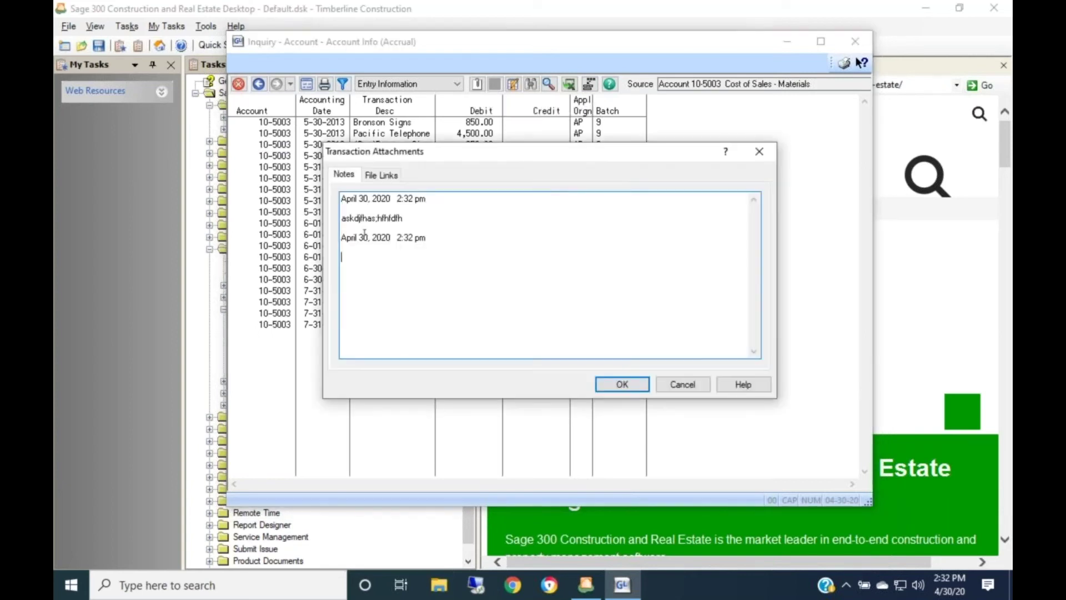
left_click(382, 175)
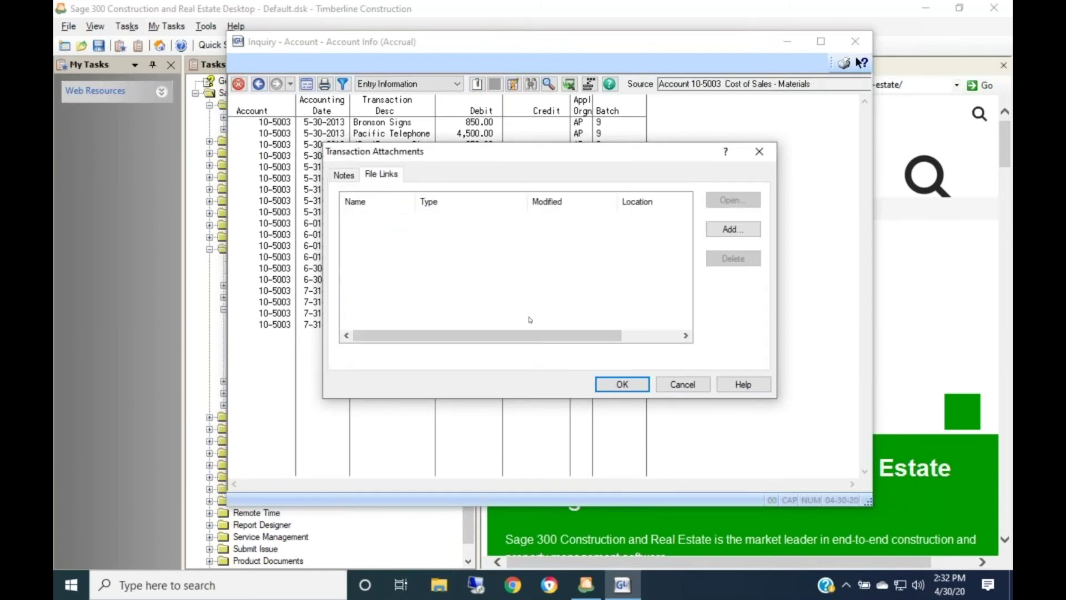
left_click(684, 386)
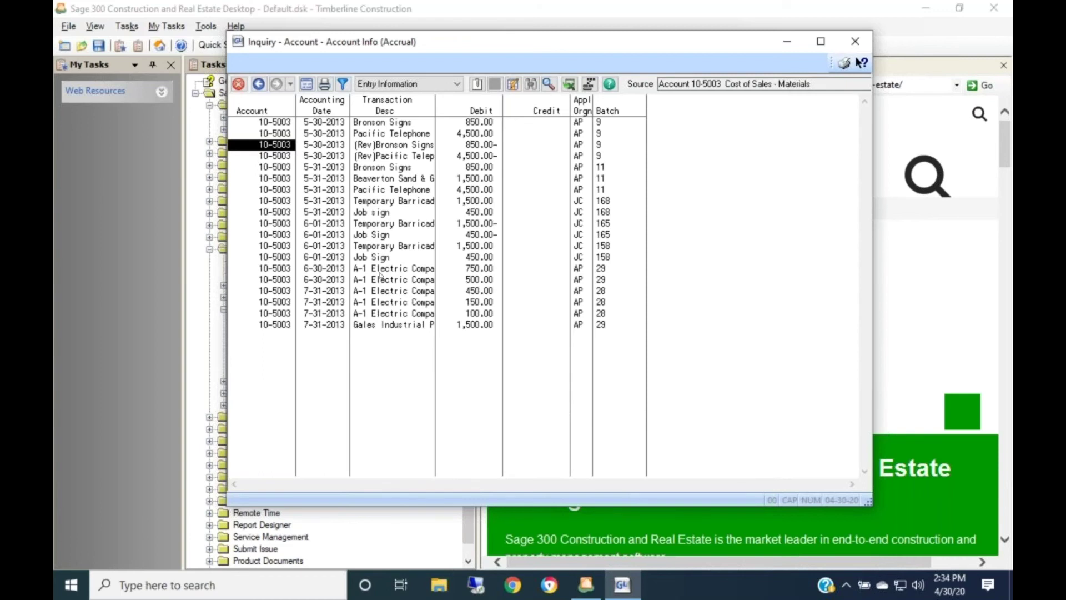
left_click(239, 84)
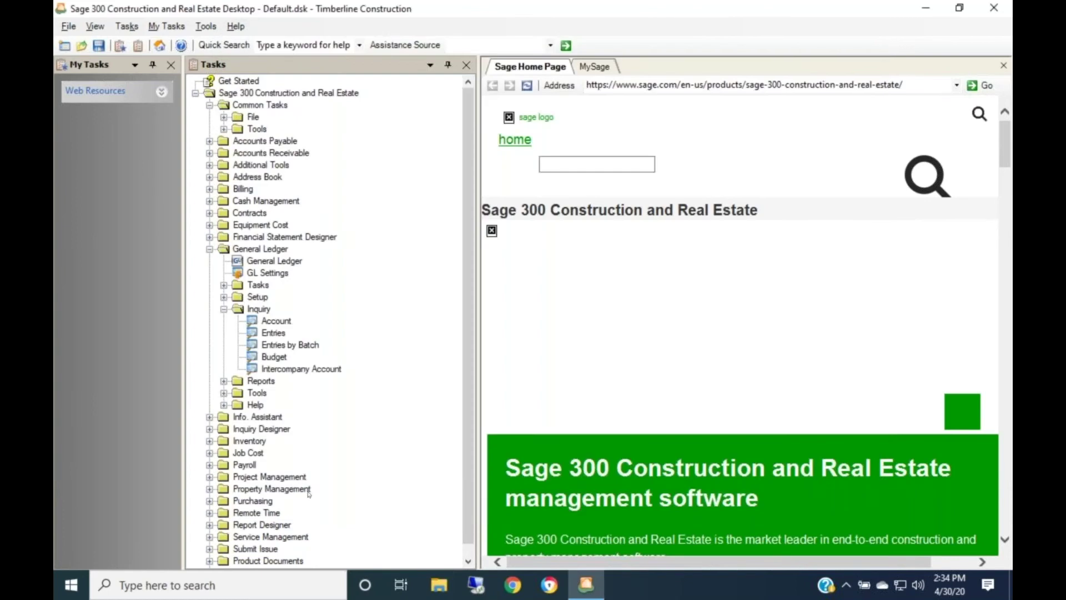
- Browse the installed Windows programs and examine the applications in the Sage folder, including the designer tools
left_click(71, 585)
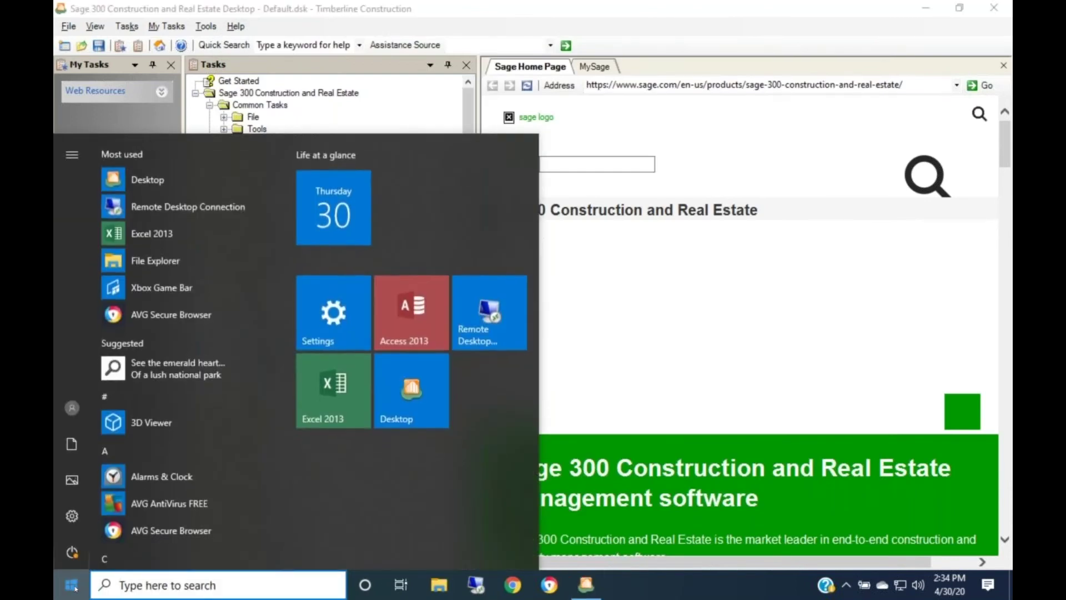
scroll(160, 513, "down", 6)
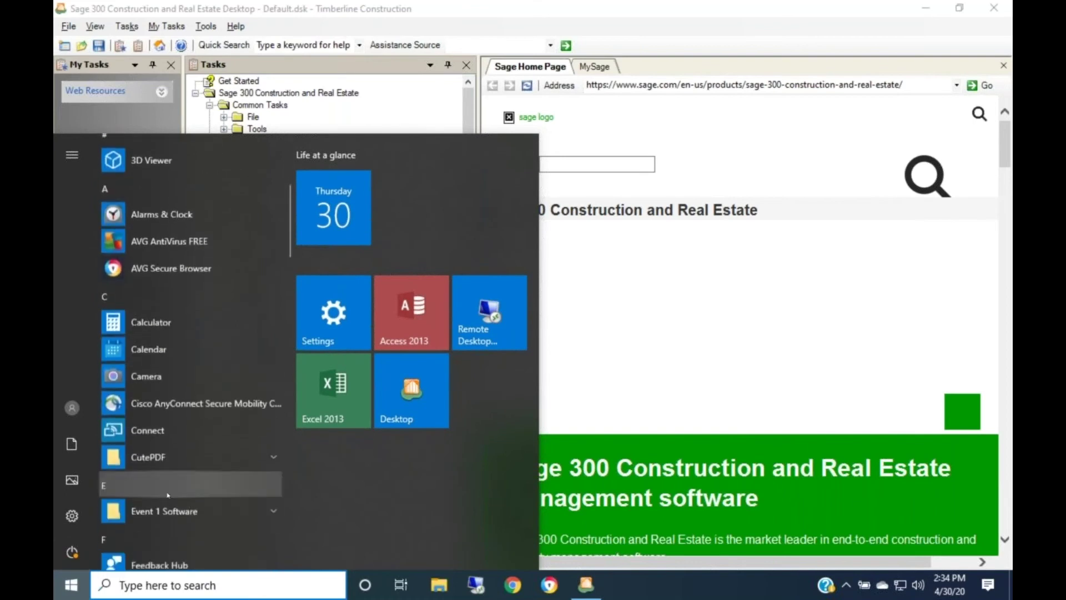
scroll(168, 494, "down", 10)
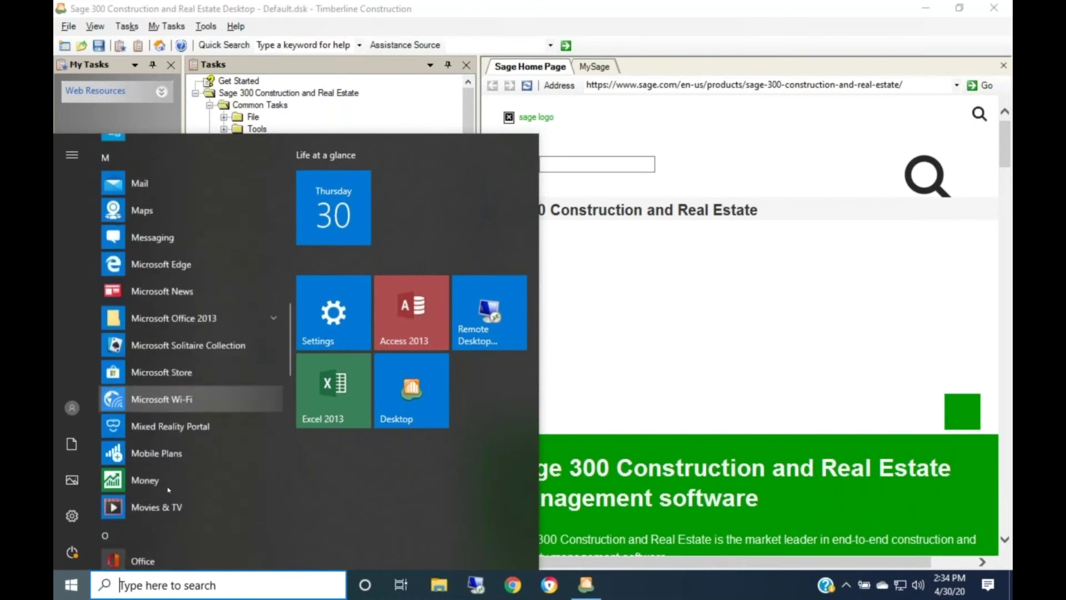
scroll(168, 489, "down", 8)
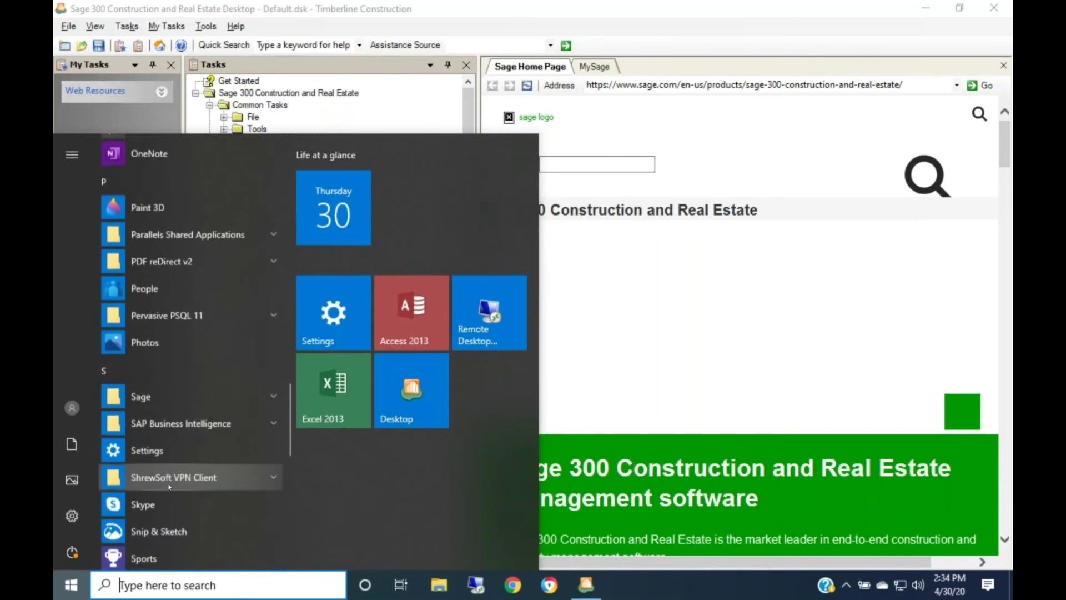
scroll(169, 487, "down", 9)
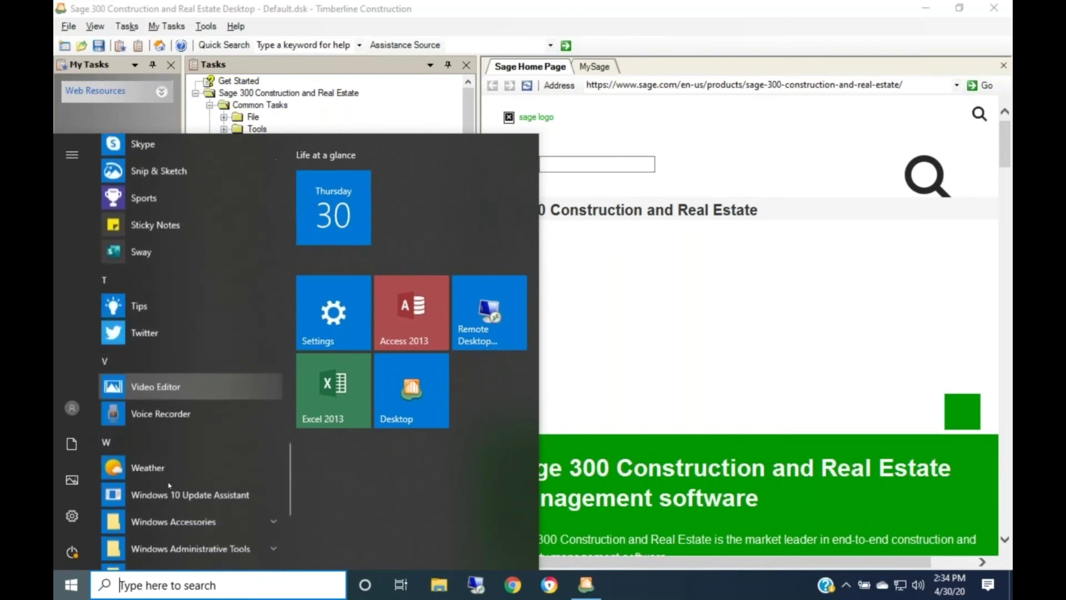
scroll(169, 485, "down", 1)
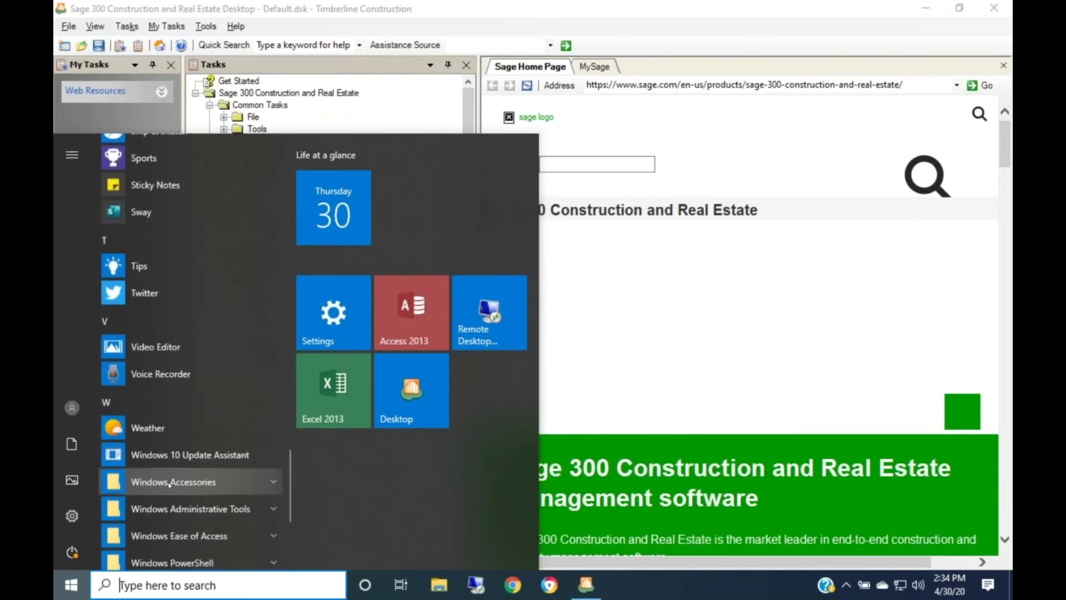
scroll(169, 484, "up", 6)
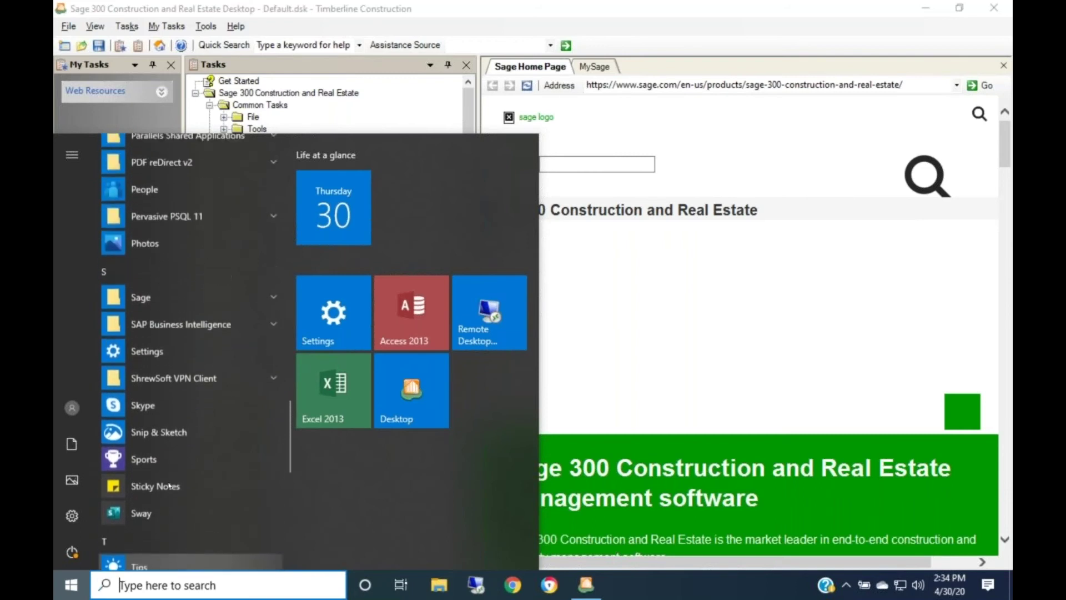
left_click(272, 303)
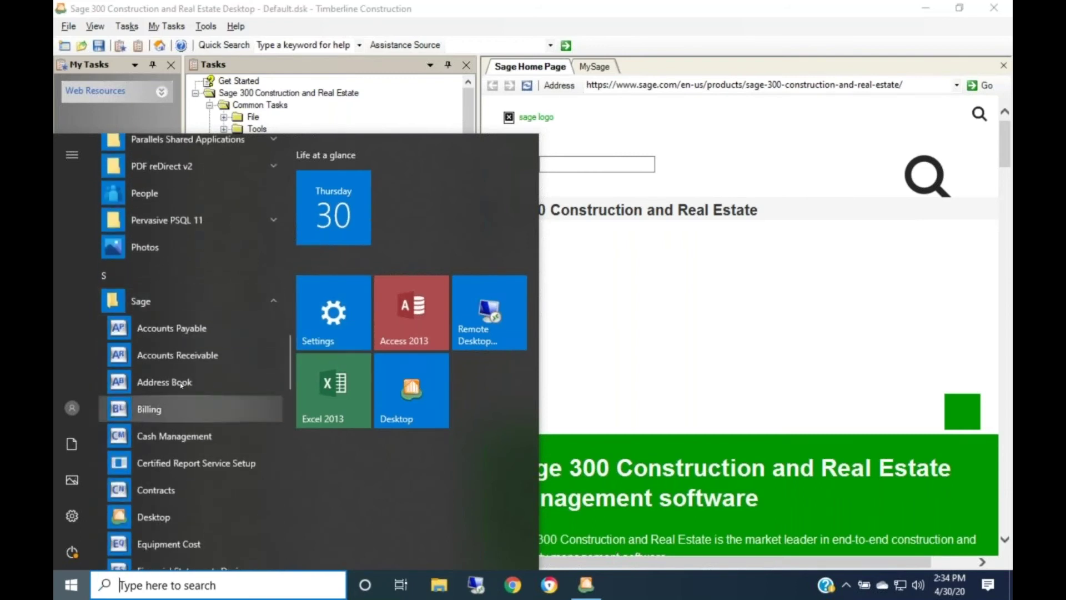
scroll(170, 477, "down", 3)
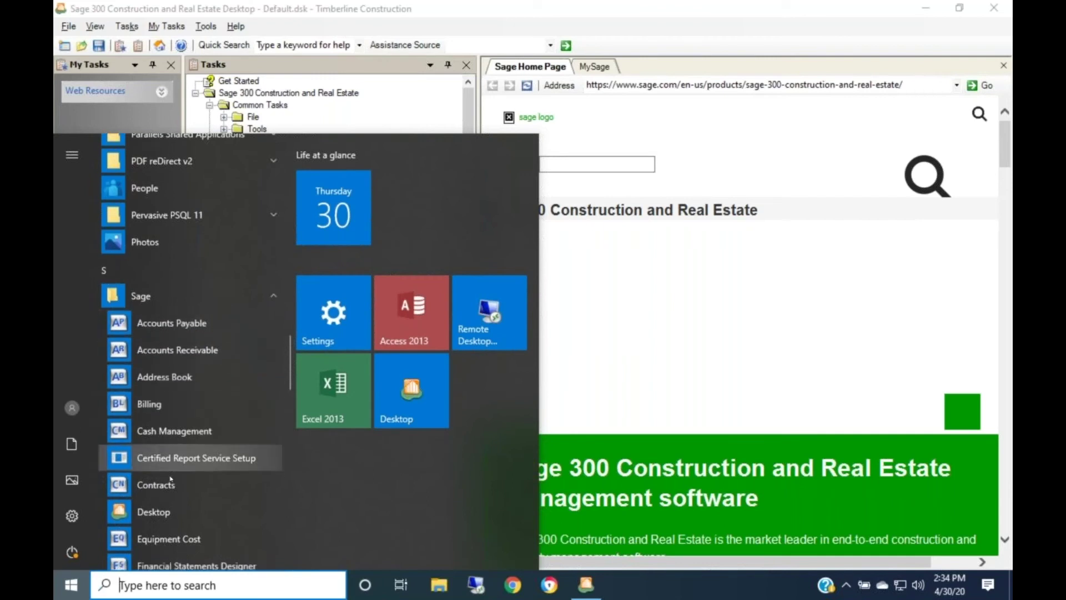
scroll(169, 478, "down", 3)
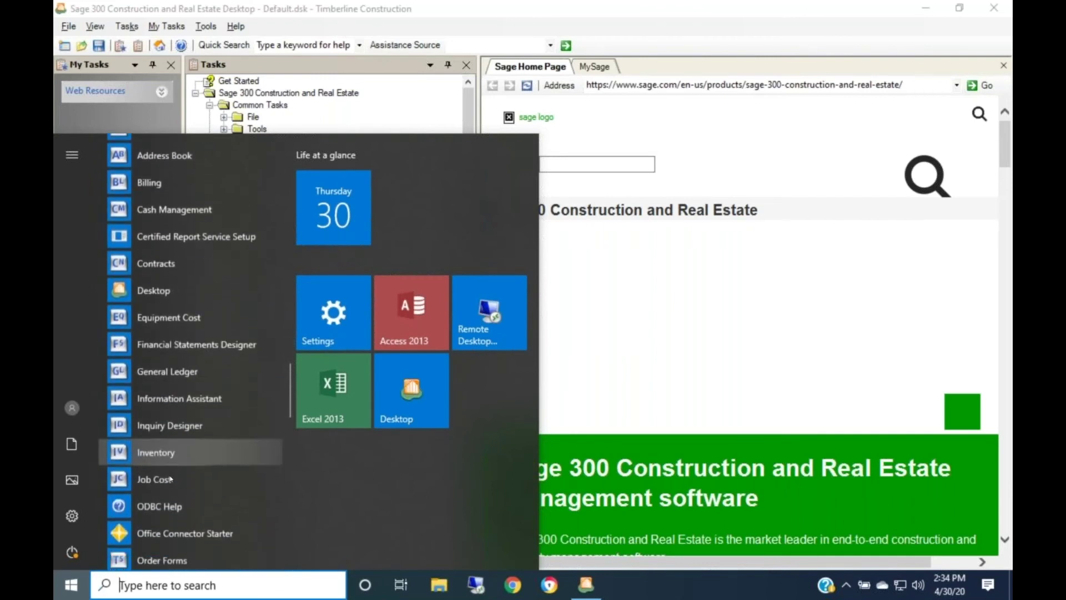
scroll(170, 478, "down", 3)
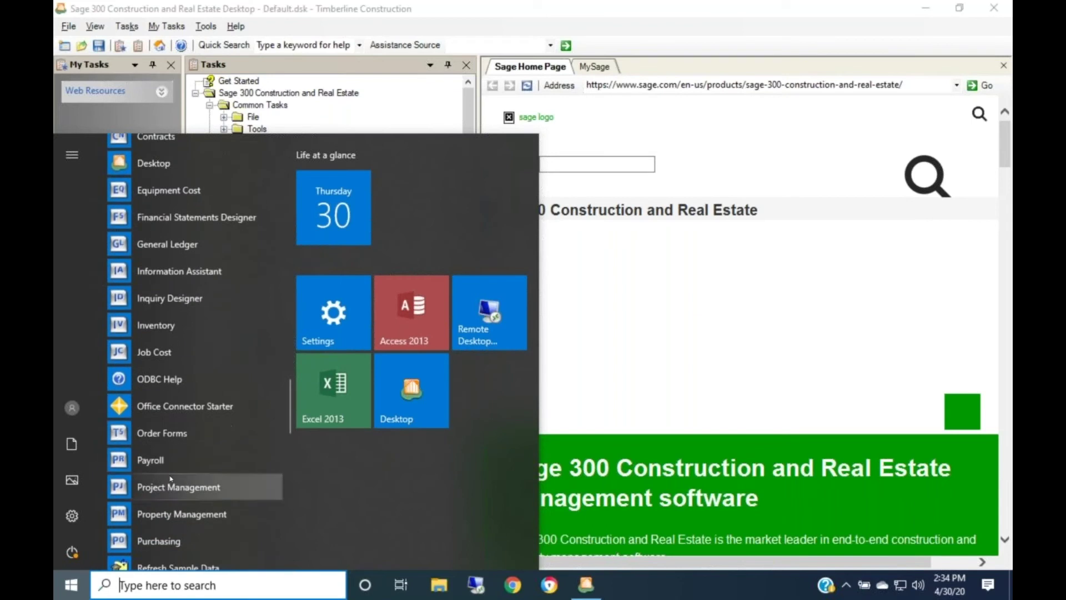
scroll(170, 478, "down", 2)
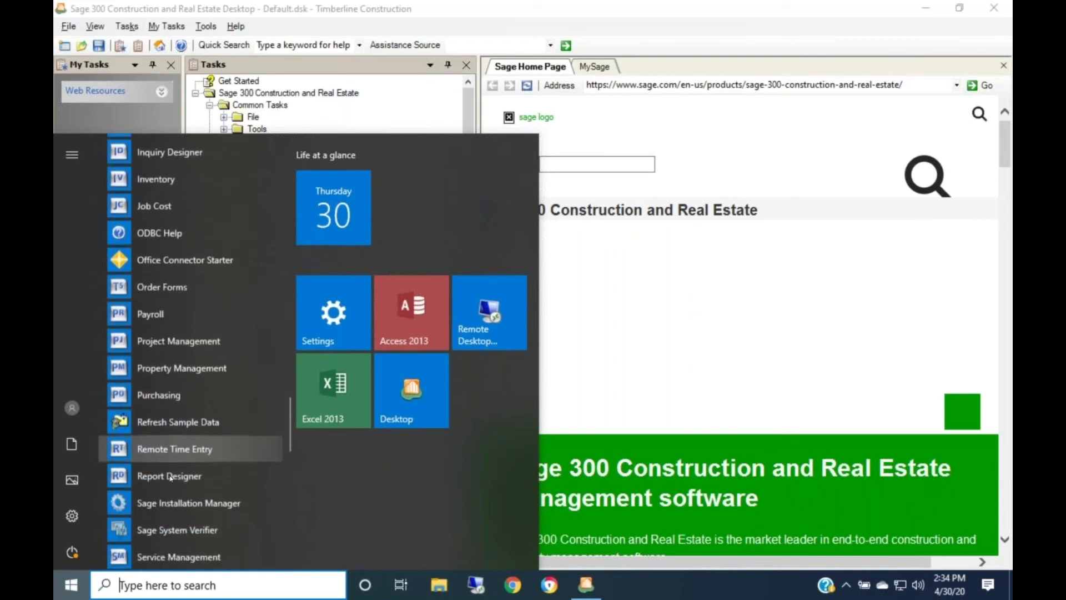
scroll(170, 479, "down", 1)
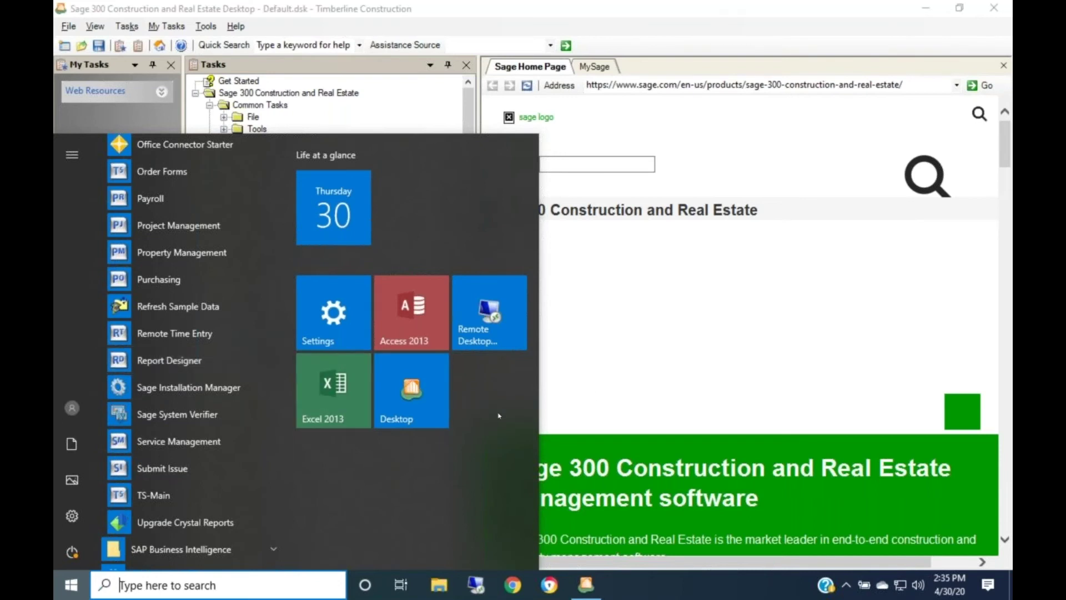
left_click(688, 373)
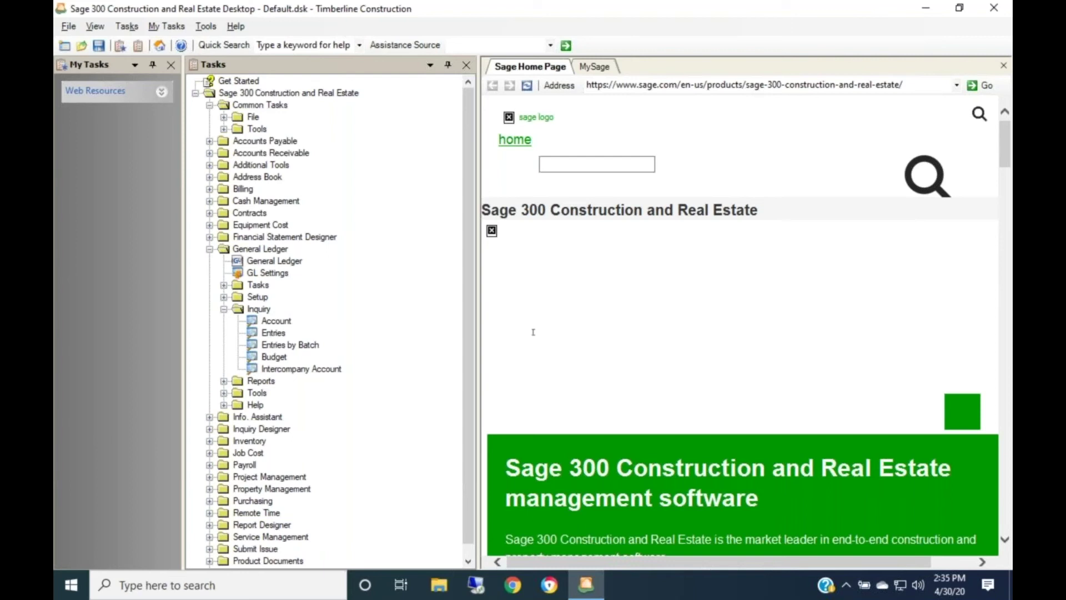
- Collapse the Inquiry, General Ledger and Common Tasks folders in the task tree
left_click(225, 310)
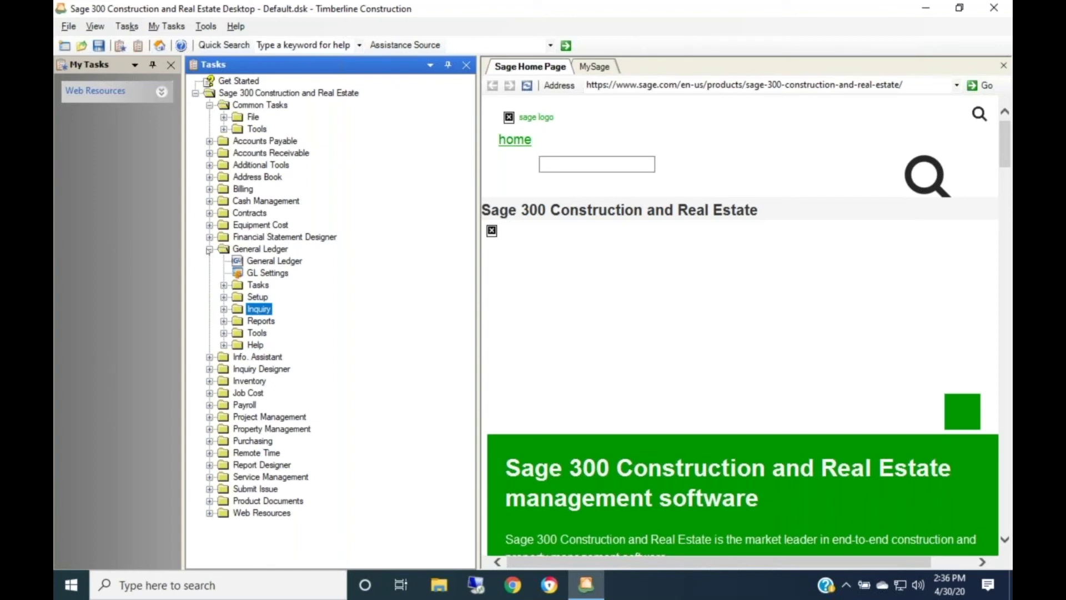
left_click(210, 250)
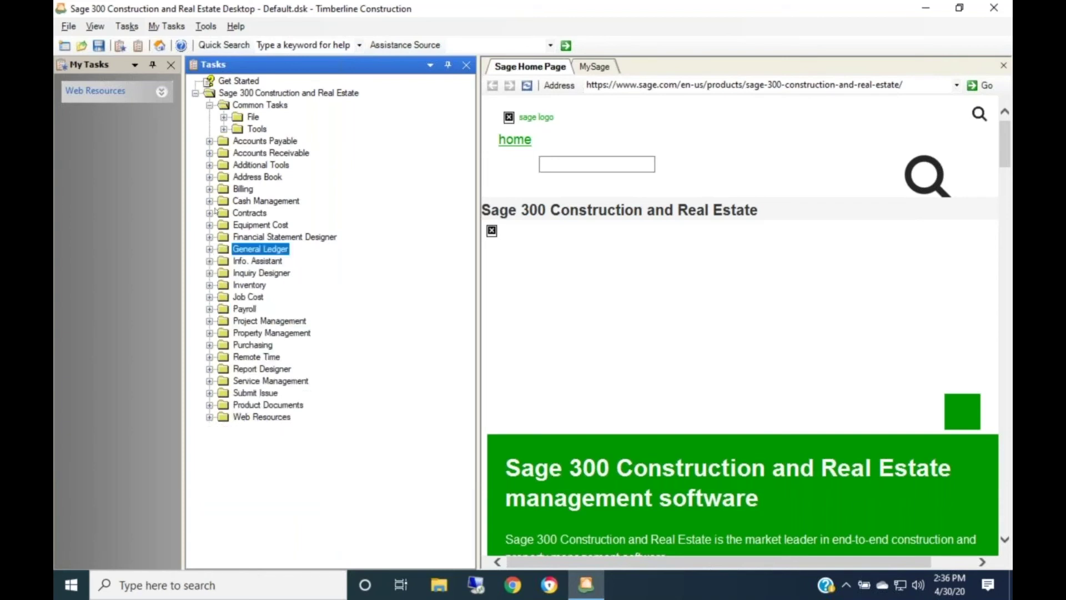
left_click(210, 107)
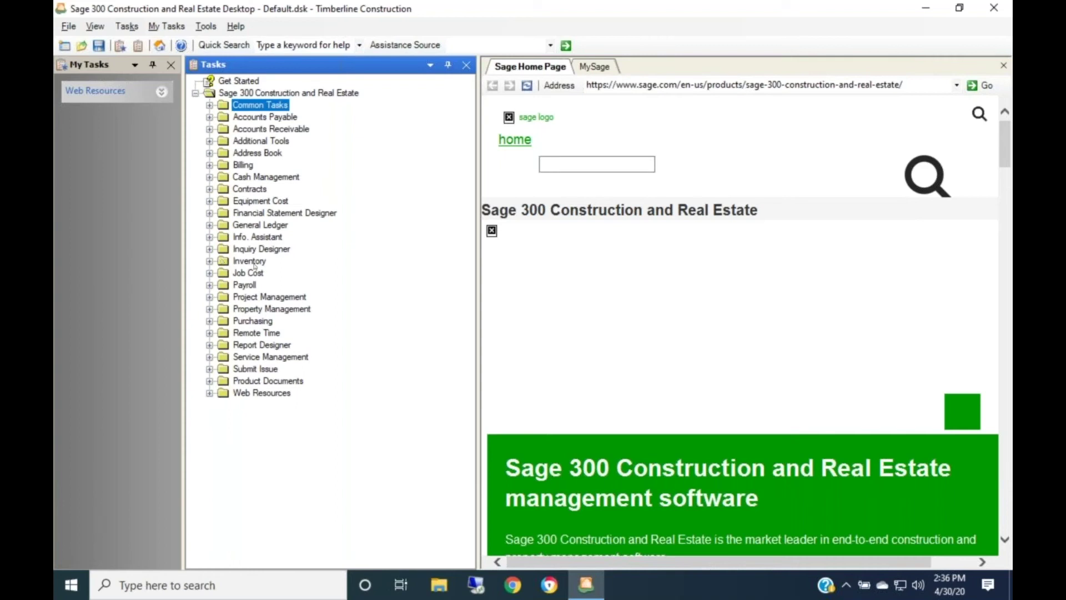
- Launch Inquiry Designer from the task tree and open its Inquiry Manager for the General Ledger application
left_click(210, 249)
left_click(265, 262)
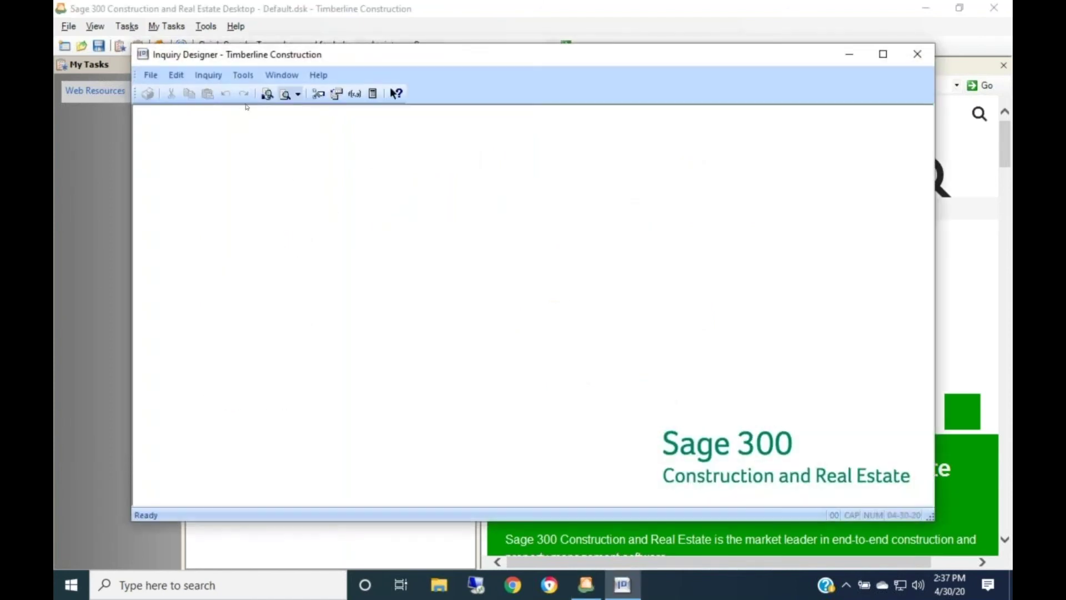
left_click(202, 79)
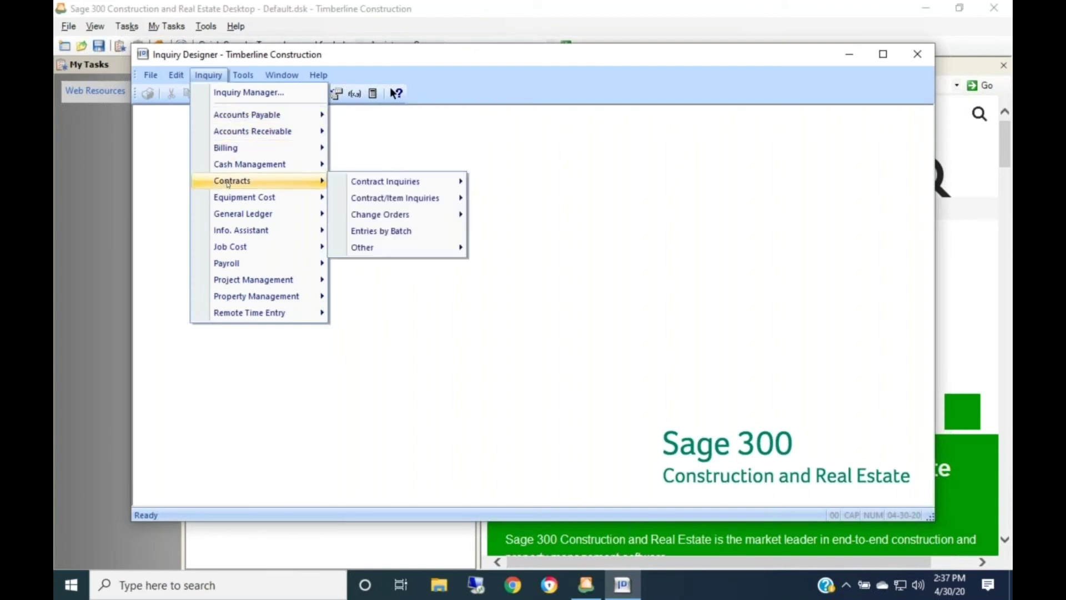
mouse_move(252, 172)
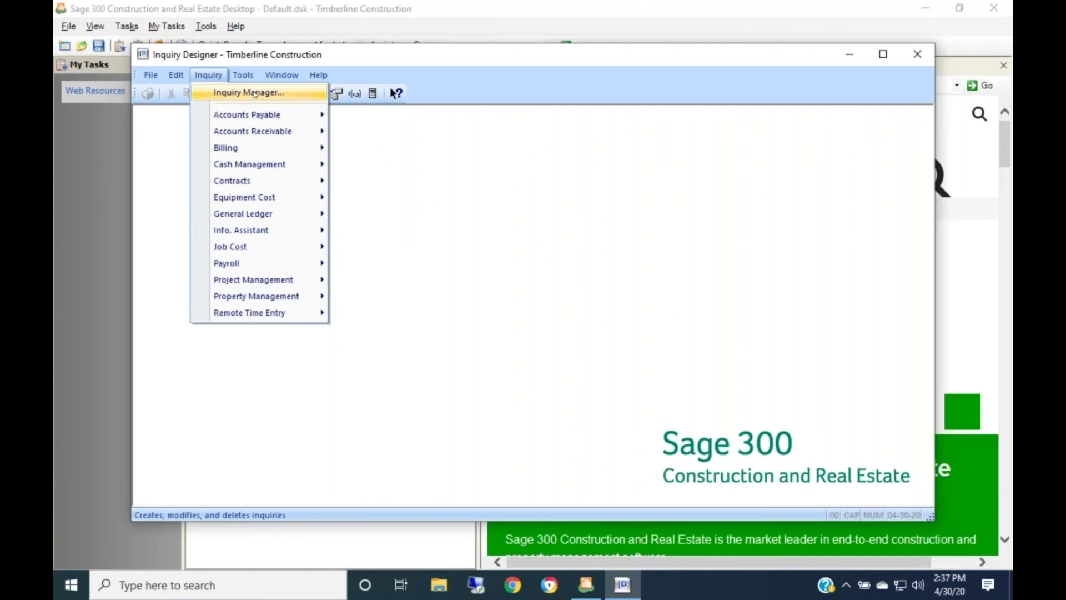
left_click(255, 93)
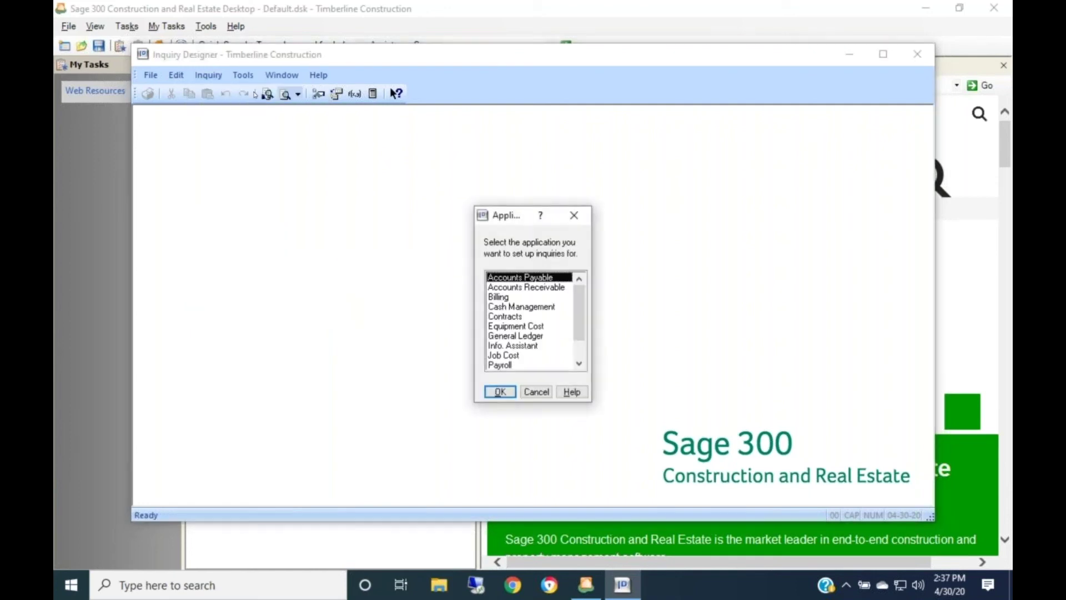
left_click(532, 338)
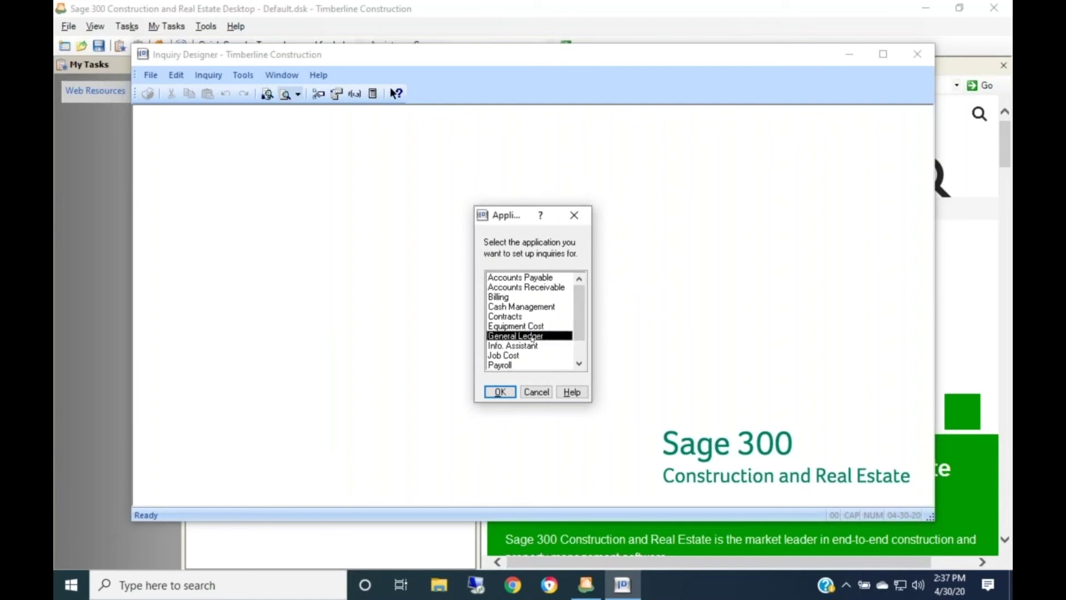
left_click(491, 392)
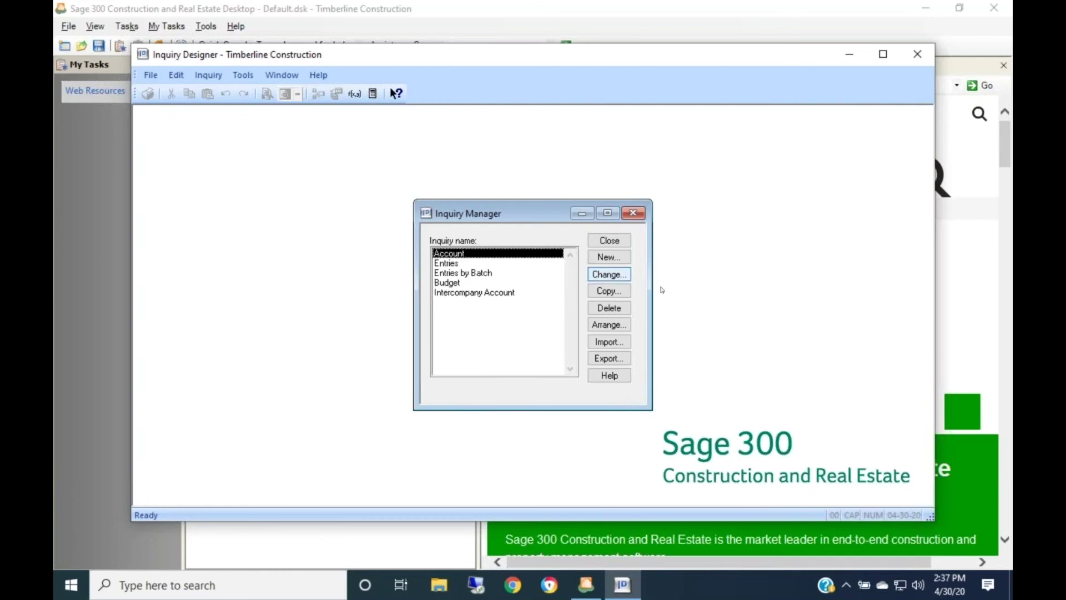
- Copy the Account inquiry to a new inquiry named "Account - LW", leaving the menu group blank
left_click(597, 294)
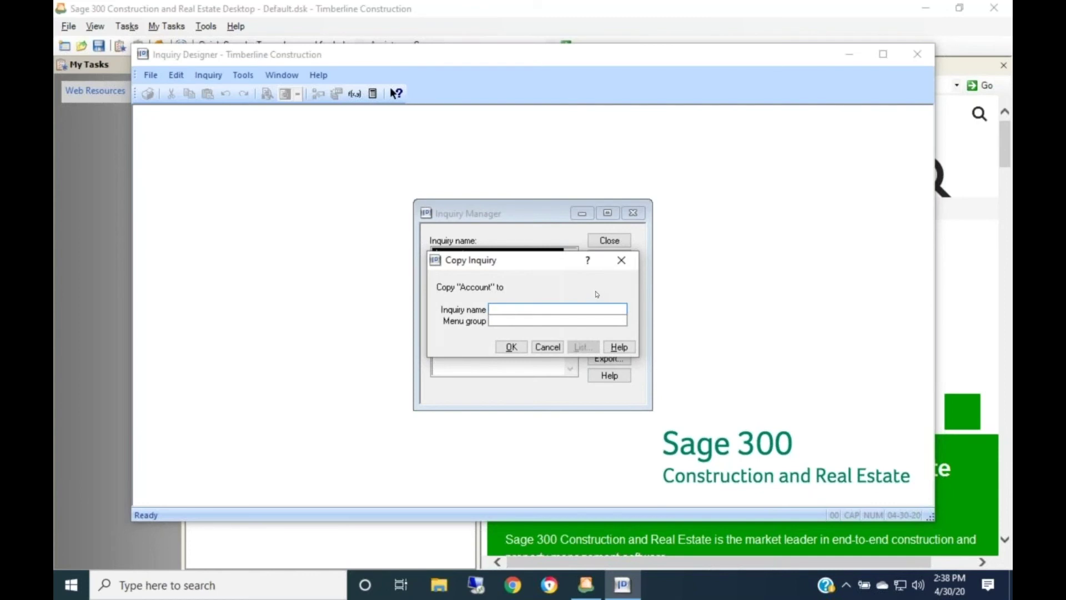
type("Account - LW")
key("Tab")
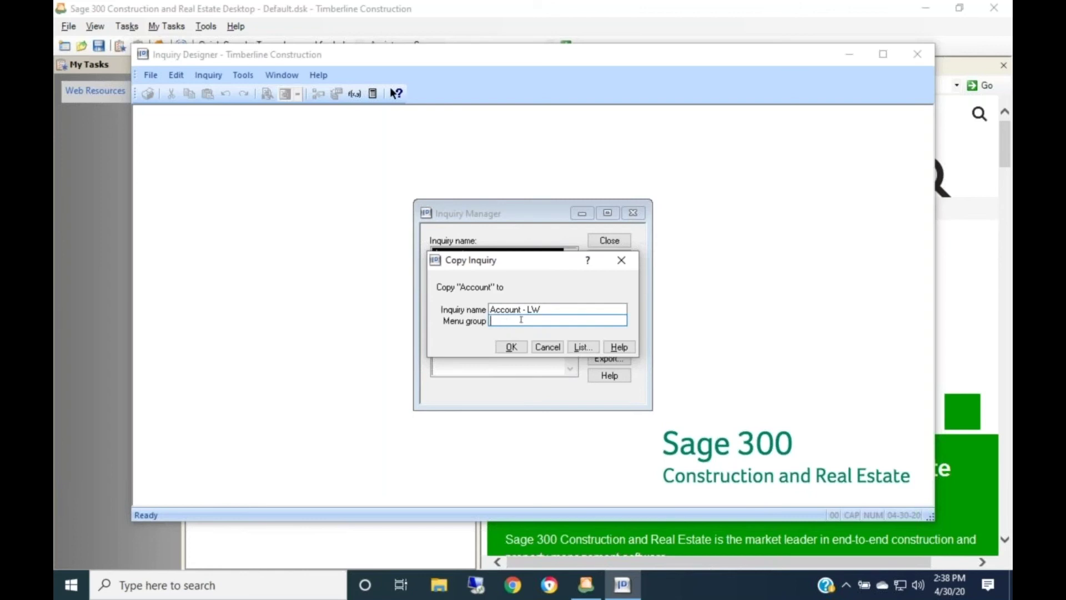
left_click(511, 346)
left_click(511, 346)
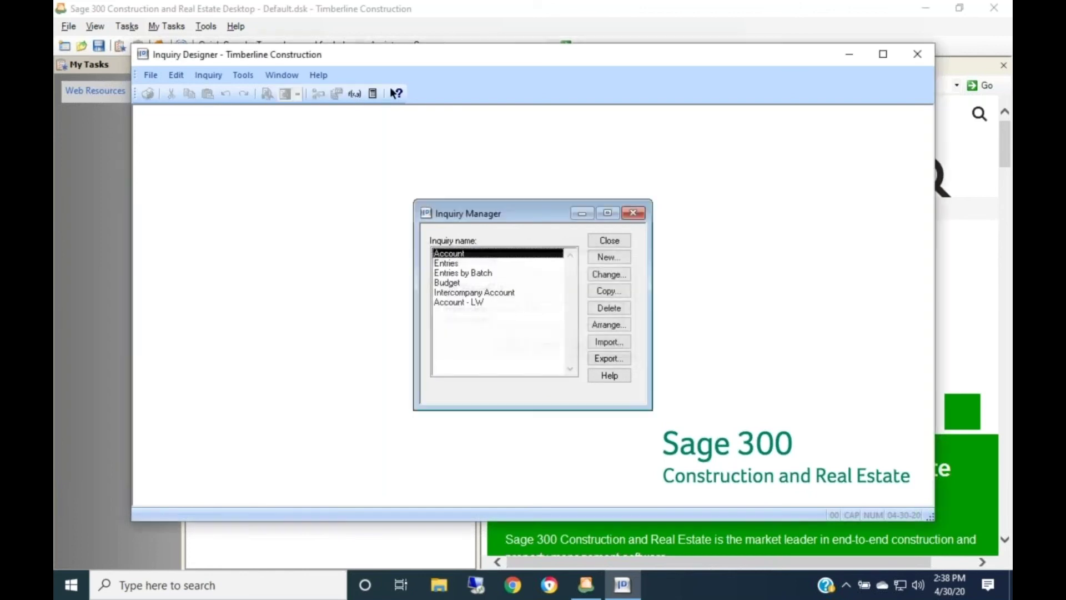
- Open the level definitions of the Account - LW inquiry using the Current GL transaction file, and maximize the inquiry window
left_click(444, 305)
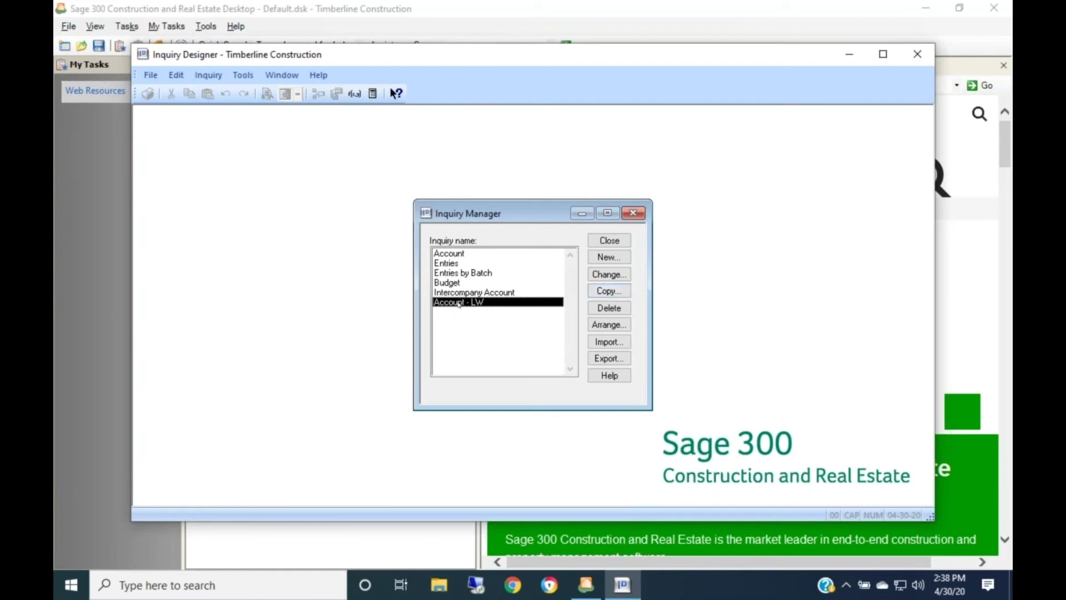
double_click(459, 304)
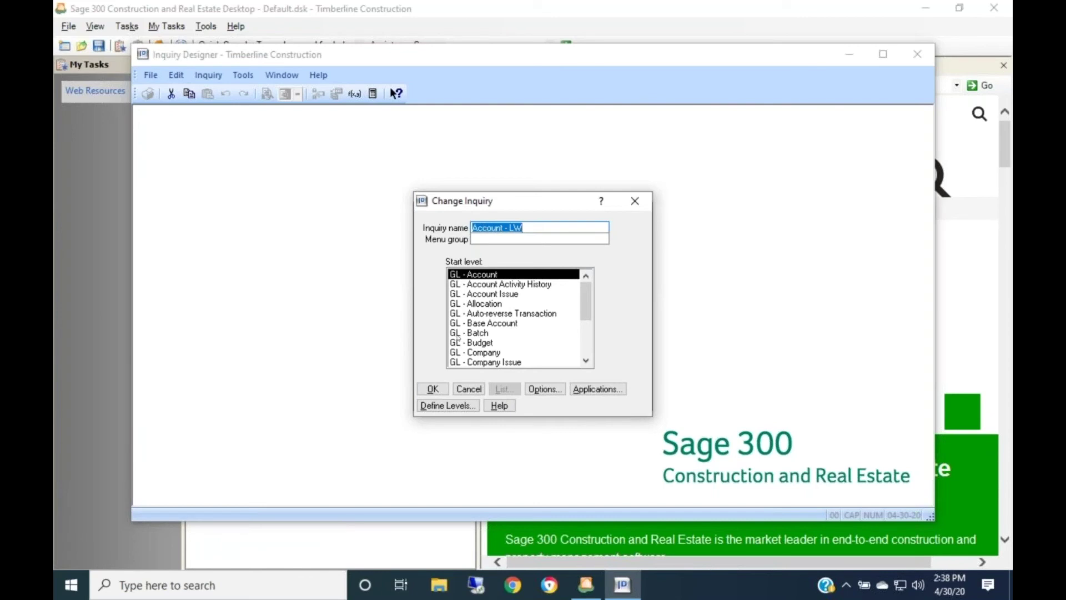
left_click(432, 406)
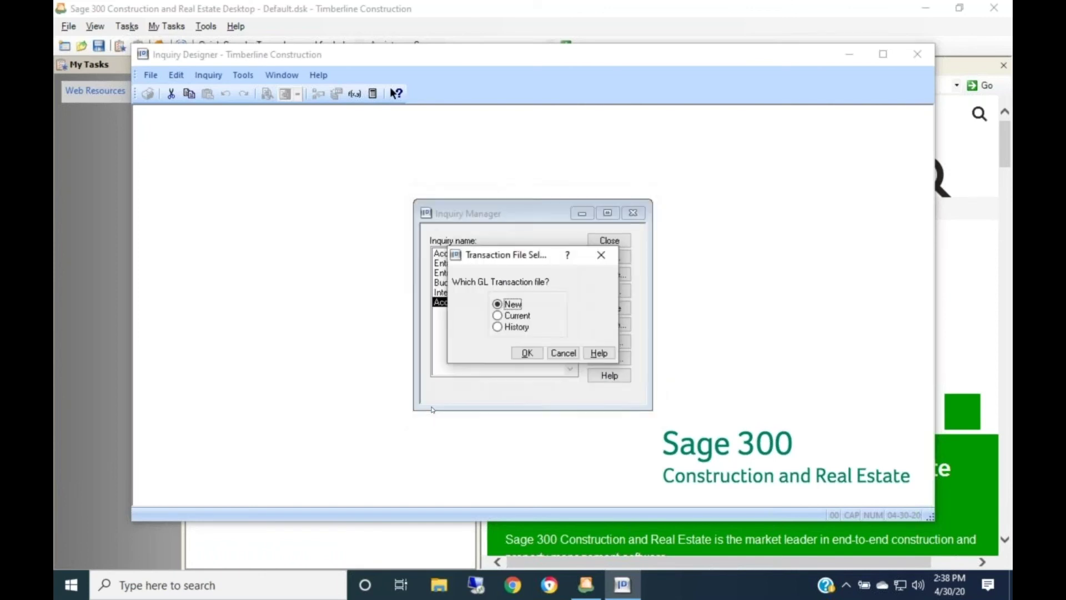
left_click(516, 320)
left_click(527, 353)
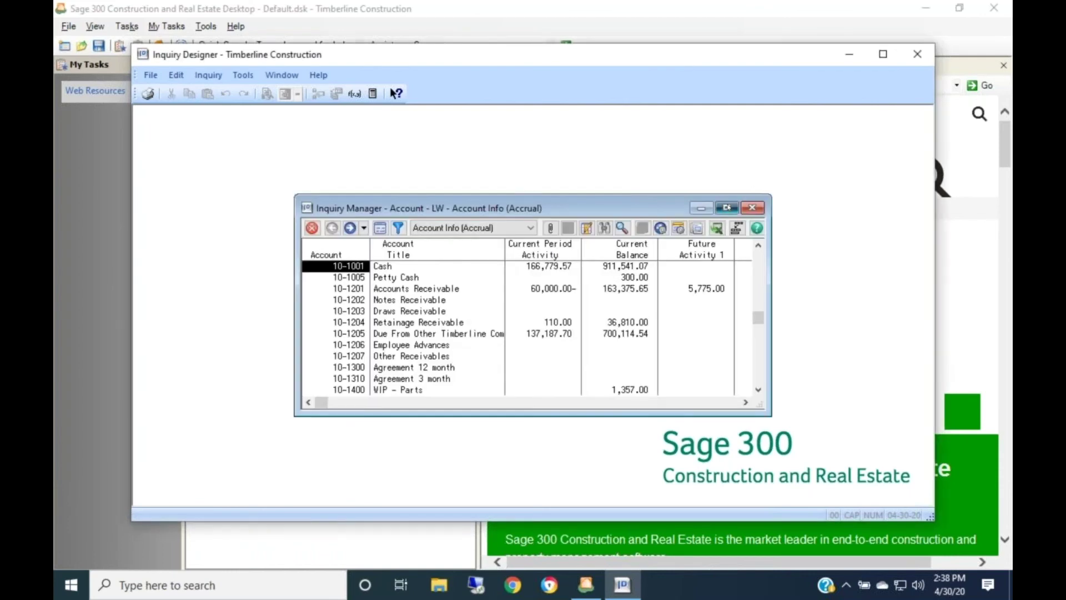
left_click(727, 207)
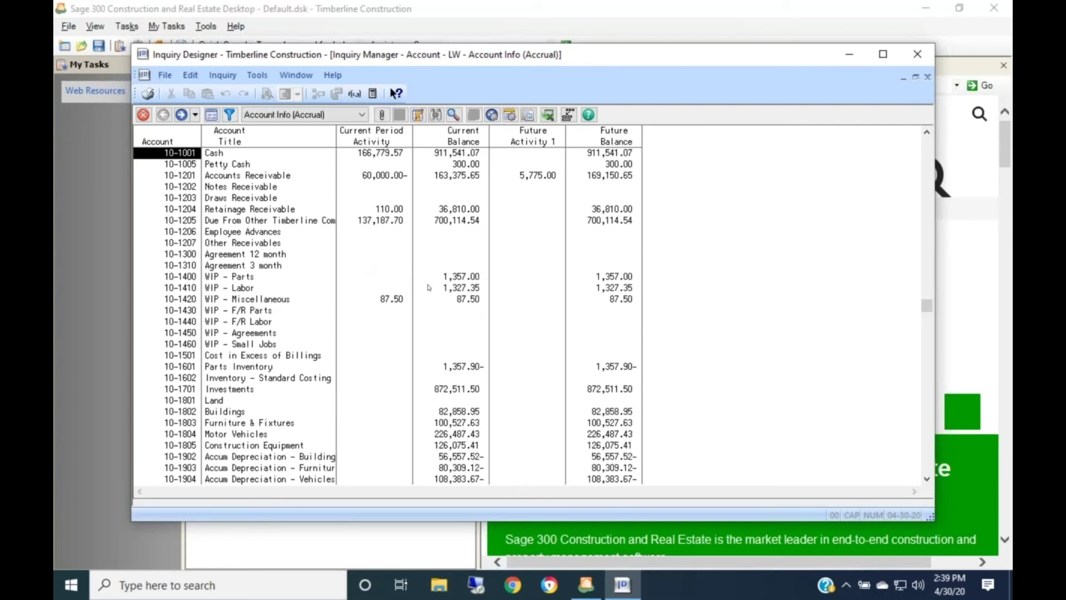
- Locate account 10-5003 Cost of Sales - Materials in the account list and drill down to its entries
left_click(153, 327)
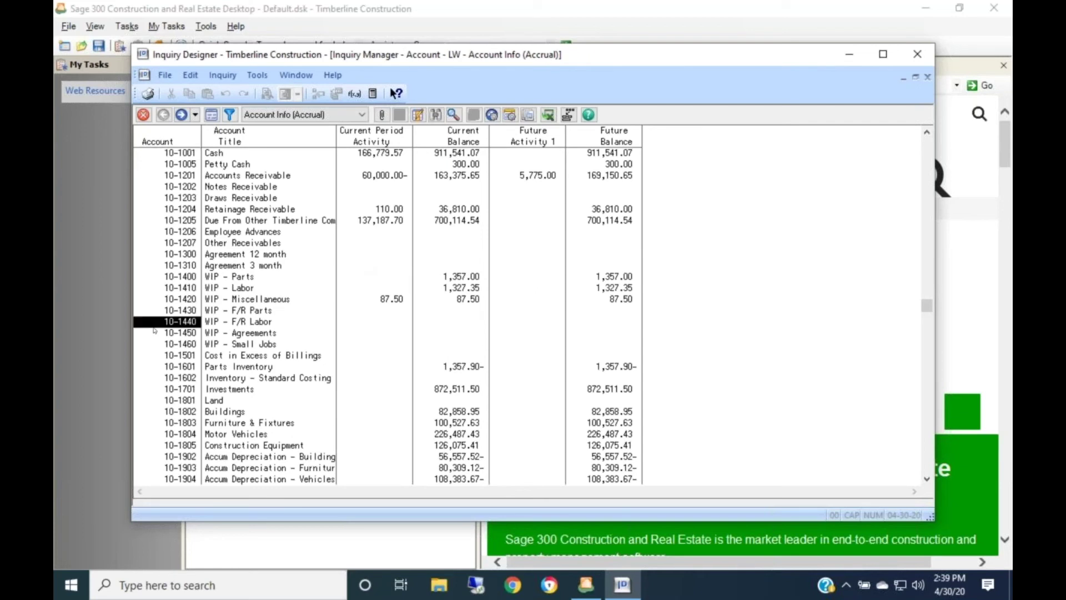
type("10-500")
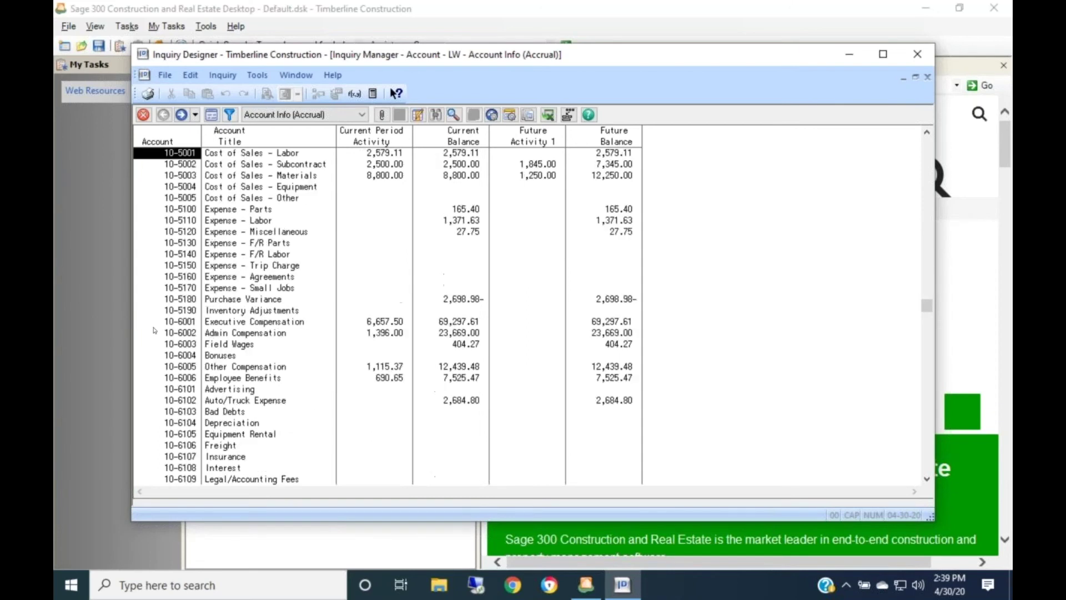
type("3")
key("Return")
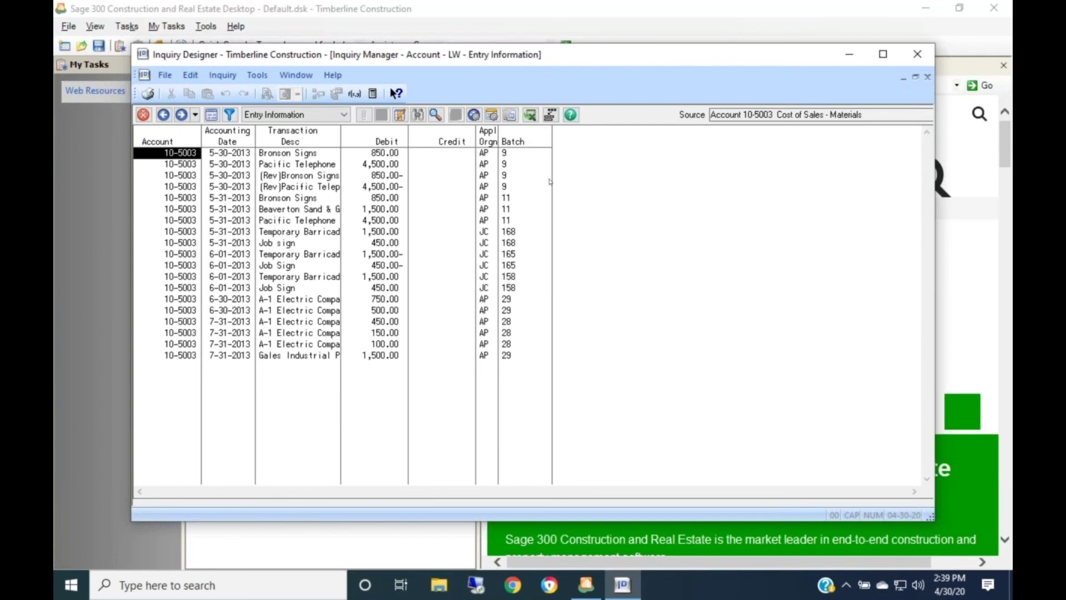
- Add an AP Invoice column after the Batch column, with headings "AP" and "Invoice" and width 15
double_click(512, 141)
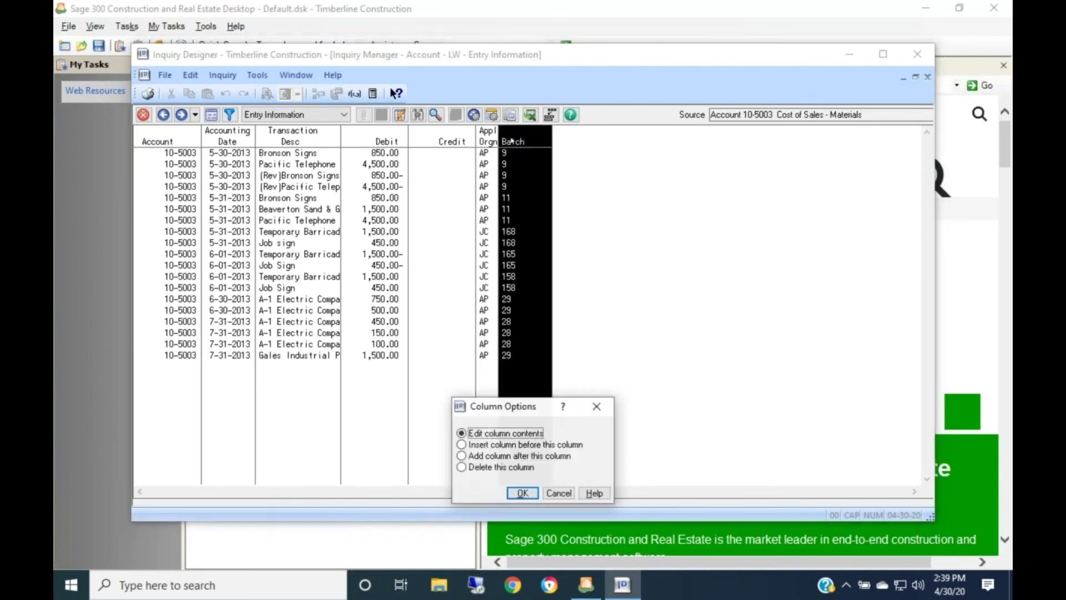
left_click(489, 457)
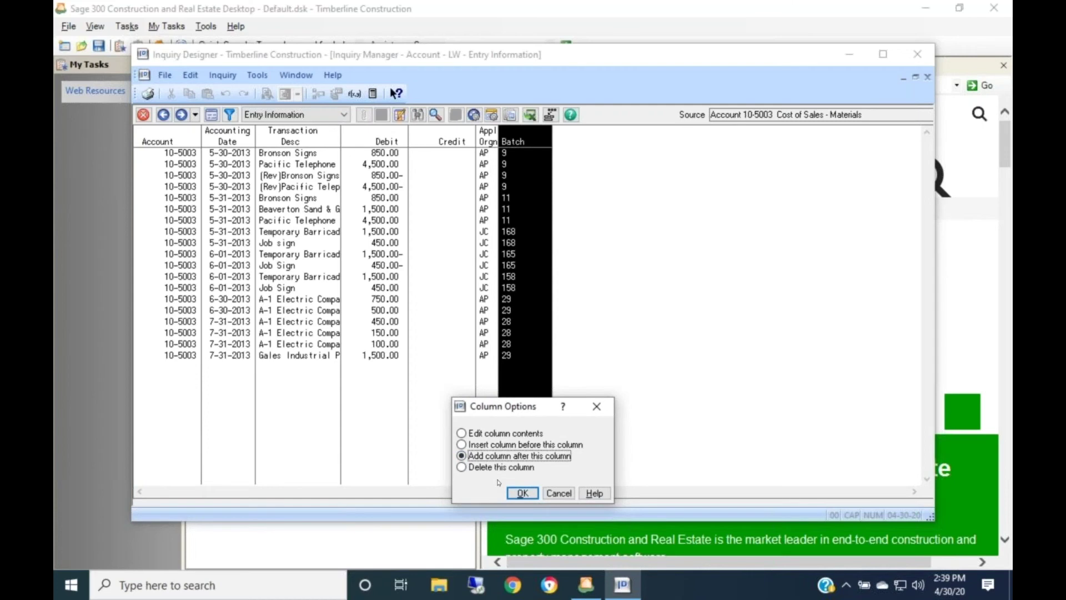
left_click(522, 493)
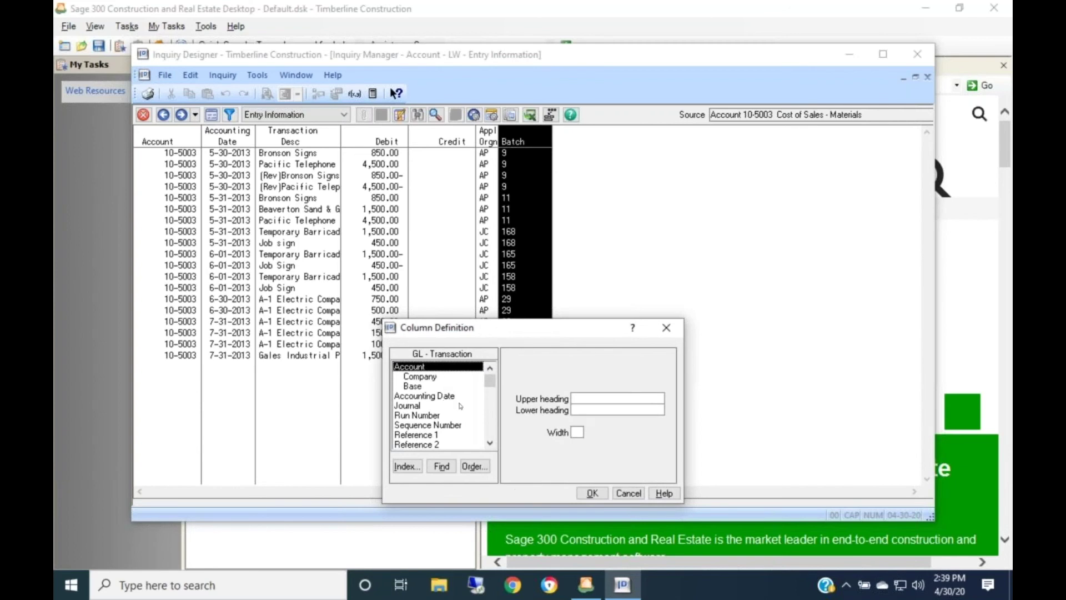
left_click(492, 433)
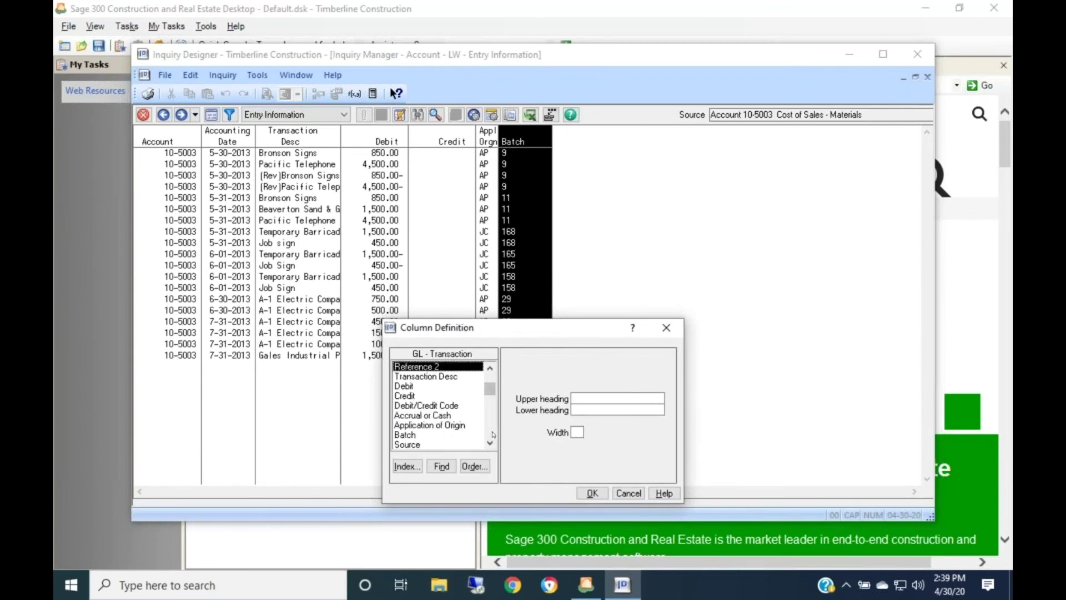
left_click(492, 433)
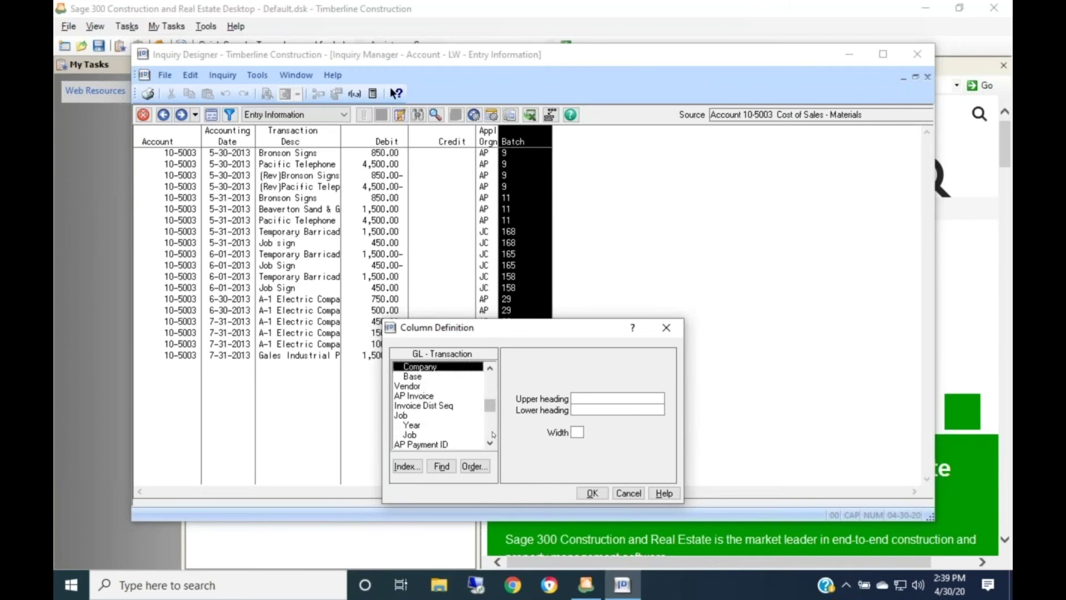
left_click(415, 396)
double_click(416, 396)
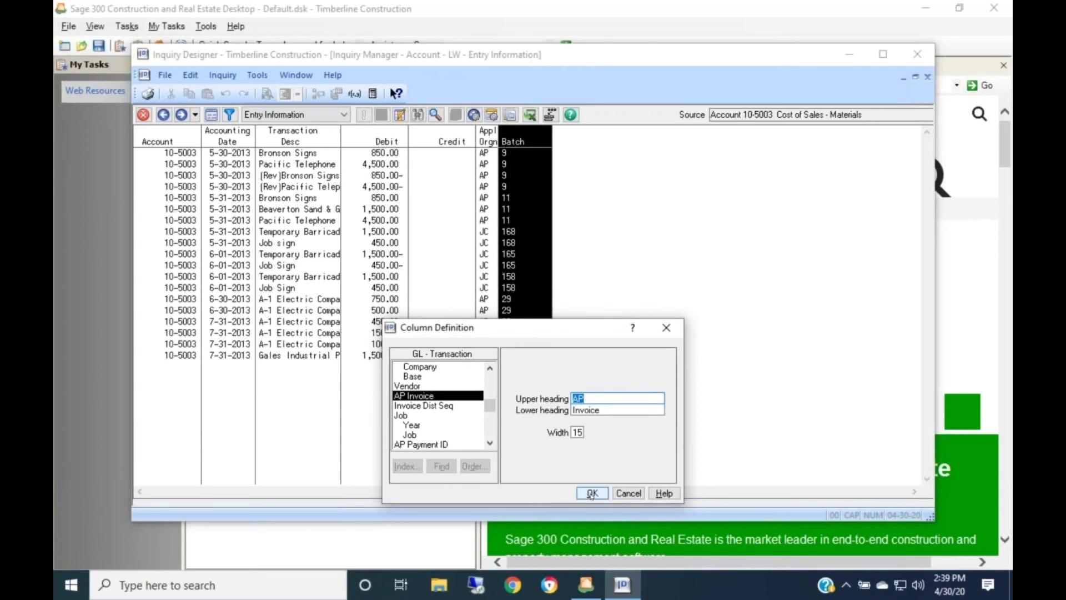
left_click(591, 492)
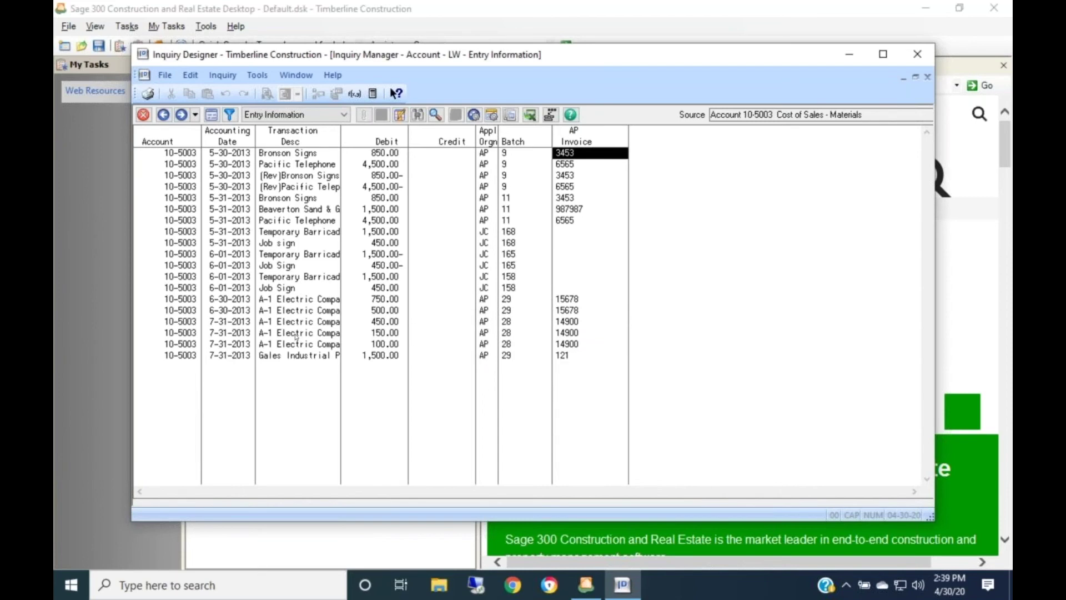
- Insert a Vendor column before the AP Invoice column in the entries table
left_click(581, 142)
double_click(581, 142)
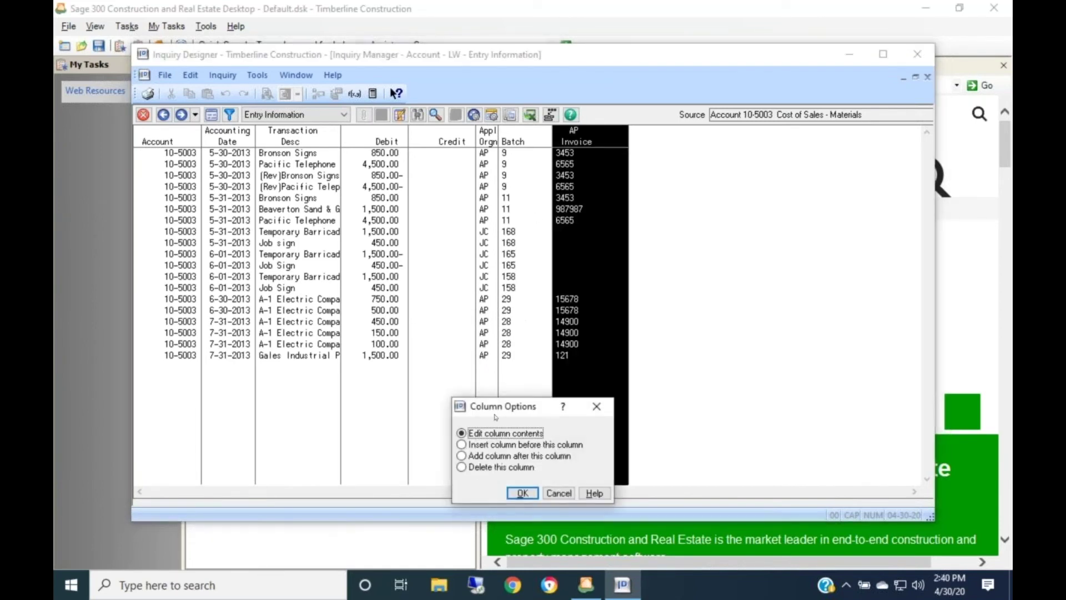
left_click(487, 445)
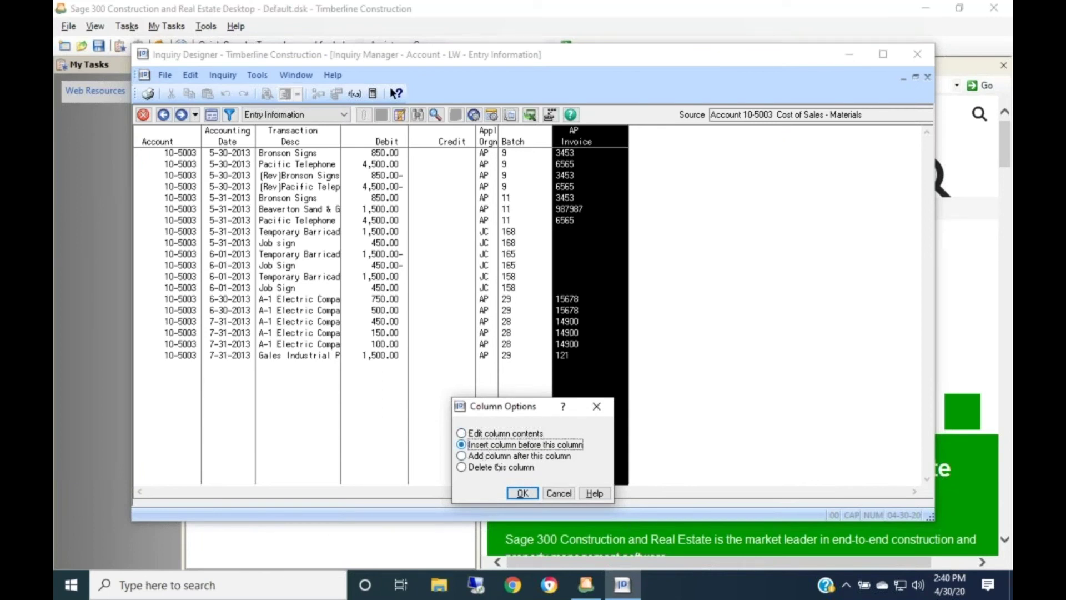
left_click(520, 493)
scroll(493, 435, "down", 2)
scroll(494, 435, "down", 5)
scroll(494, 435, "down", 2)
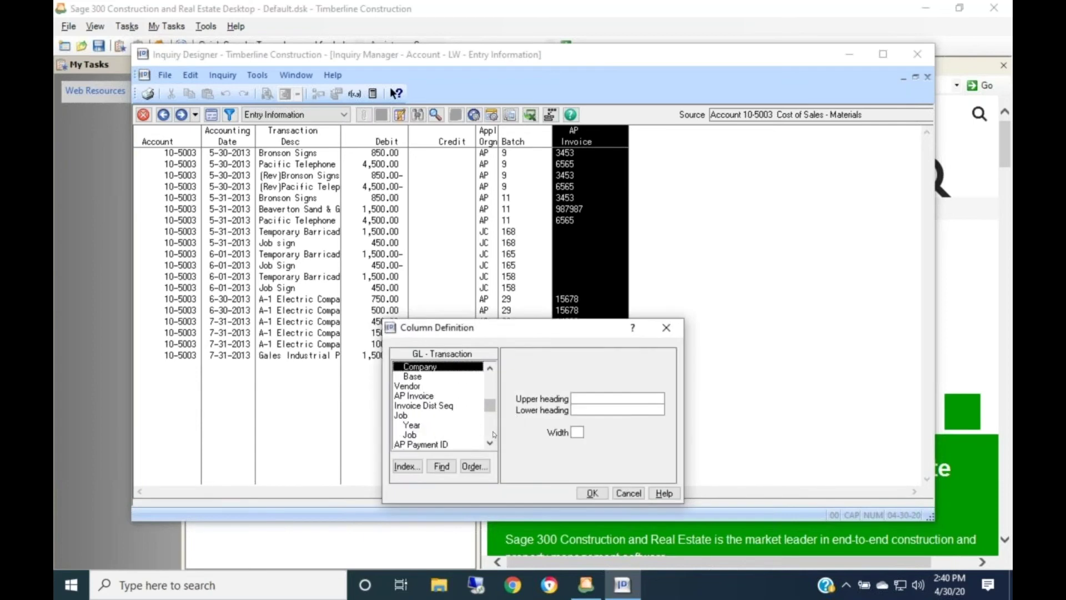
left_click(407, 386)
left_click(590, 493)
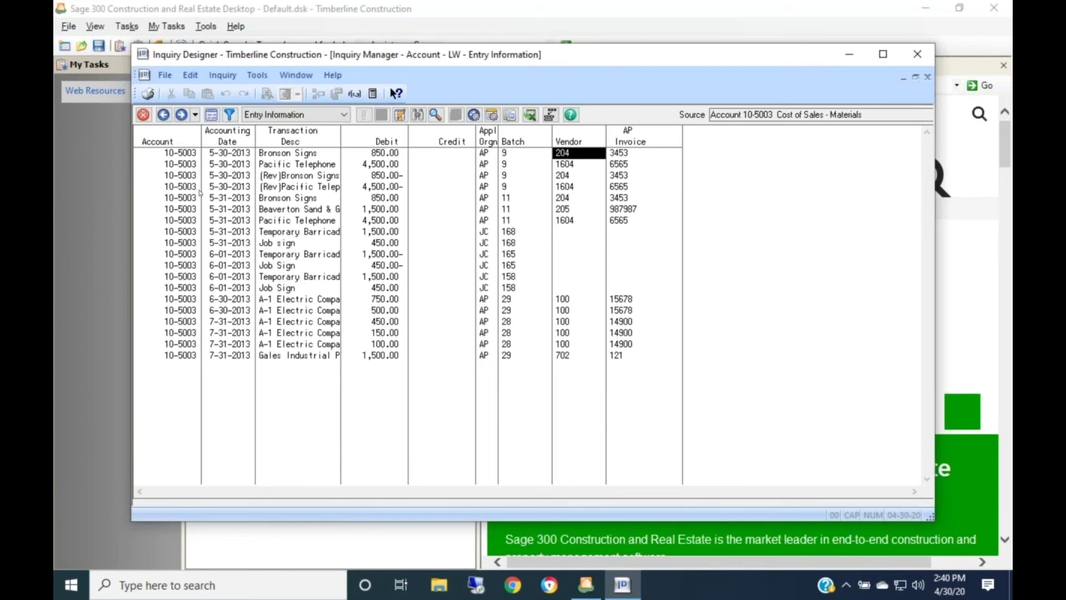
- Return to the account level, saving the changed table view under the new name "Entry Information - LW"
left_click(164, 115)
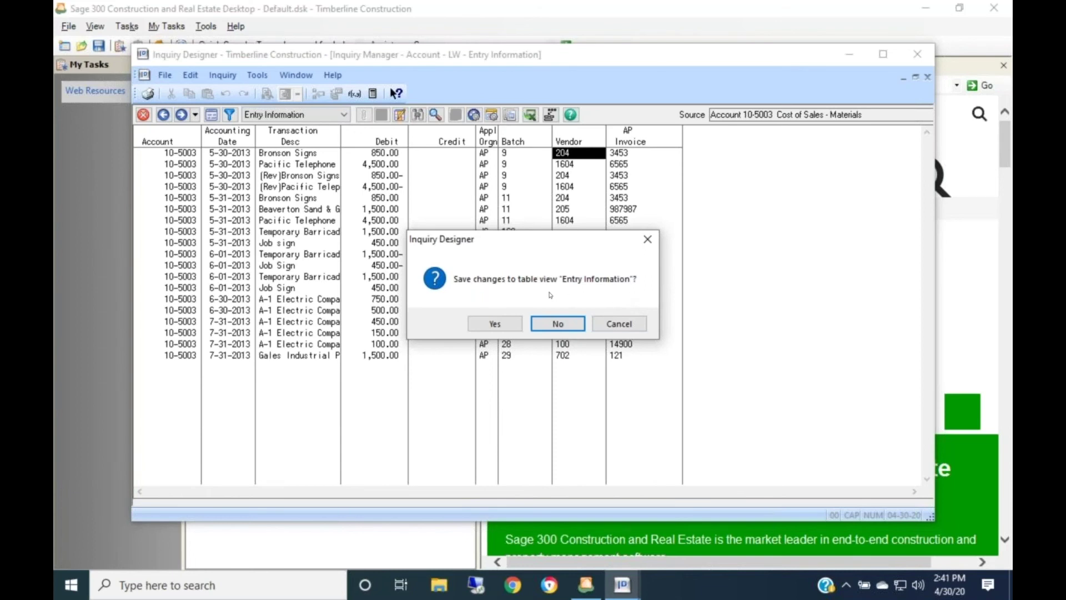
left_click(495, 324)
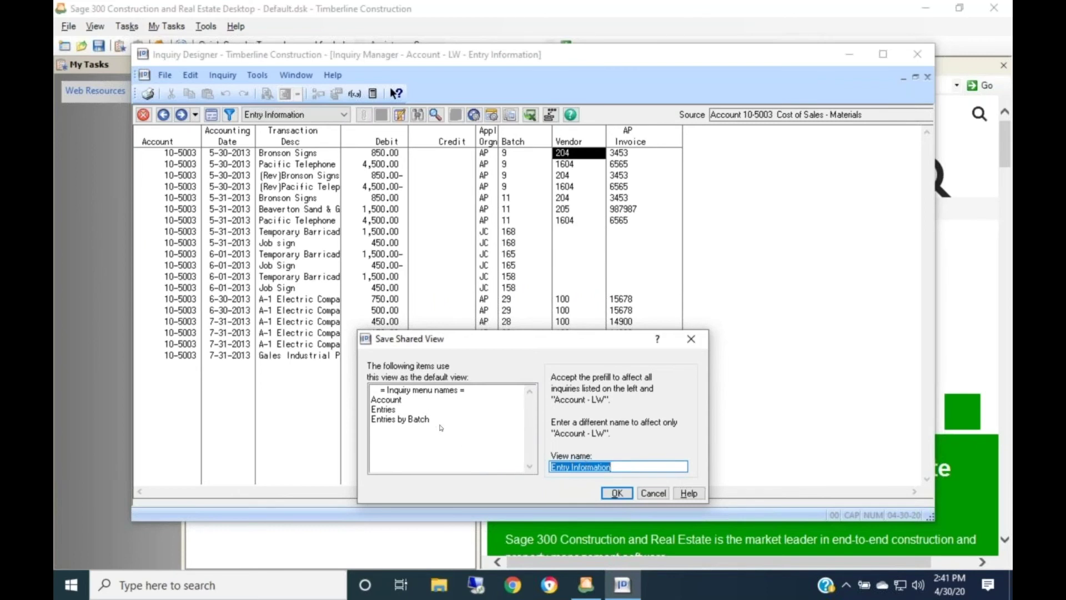
left_click(631, 465)
type("- ")
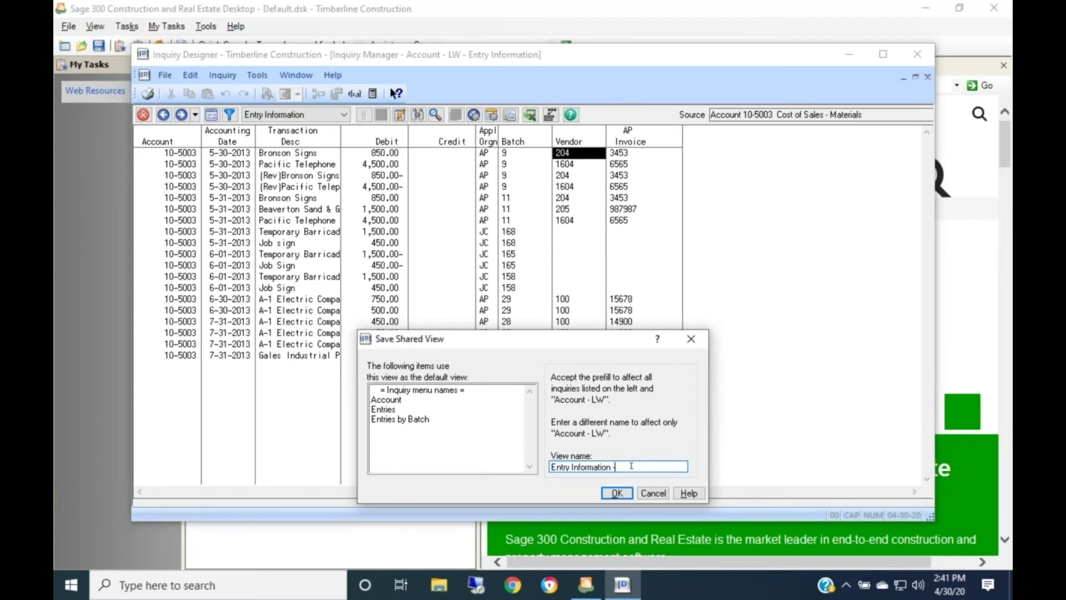
type("LW")
left_click(618, 493)
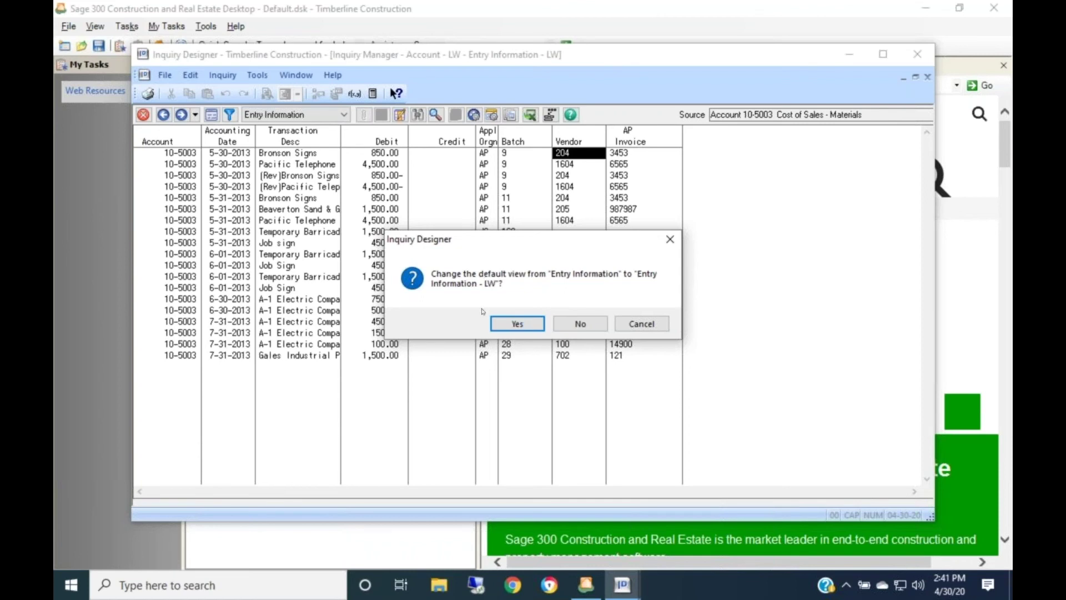
- Make "Entry Information - LW" the default view and close the Account - LW inquiry with its changes saved
left_click(512, 327)
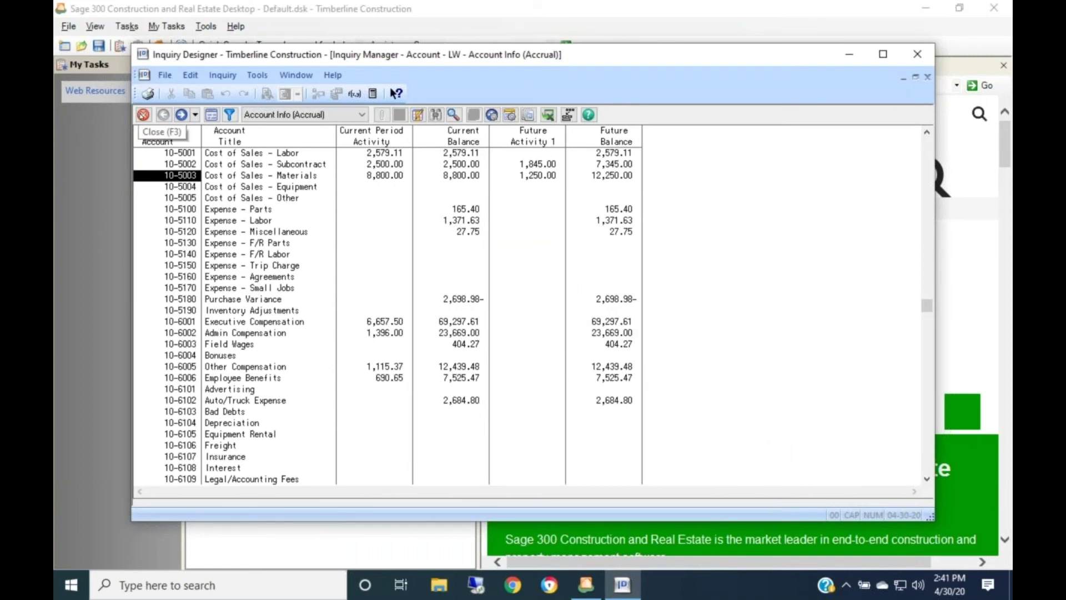
left_click(143, 114)
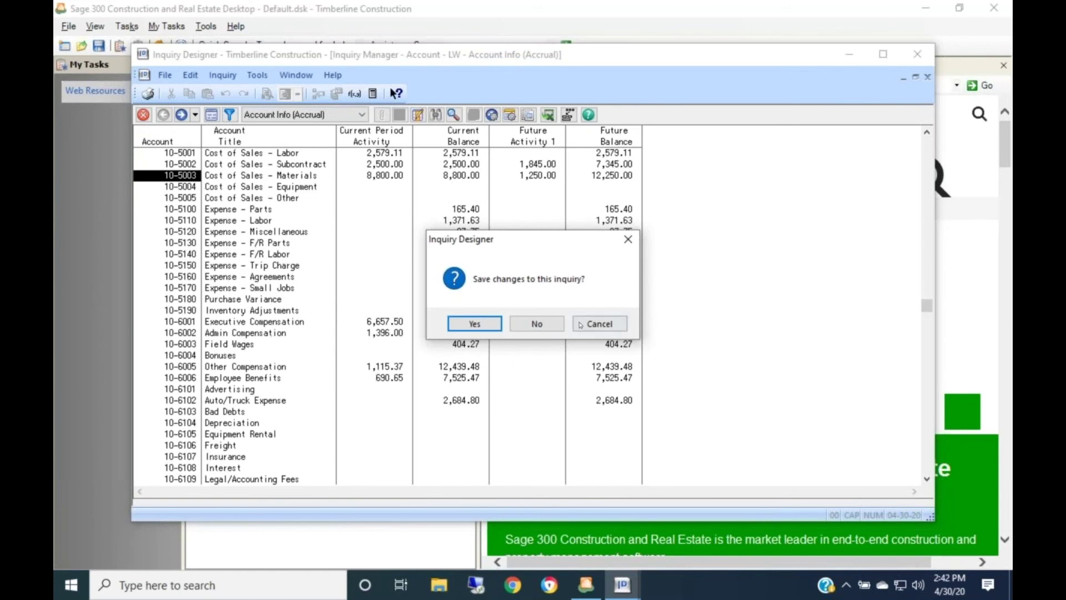
left_click(464, 326)
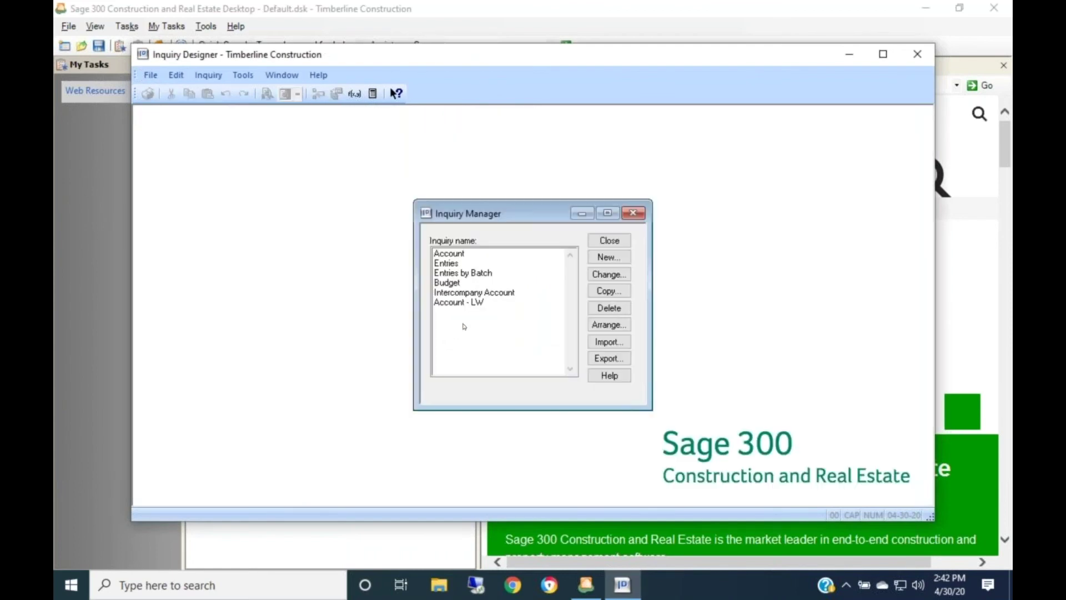
- Switch to Sage 300 Desktop and open the General Ledger inquiry "Account - LW" with the Current transaction file
left_click(73, 344)
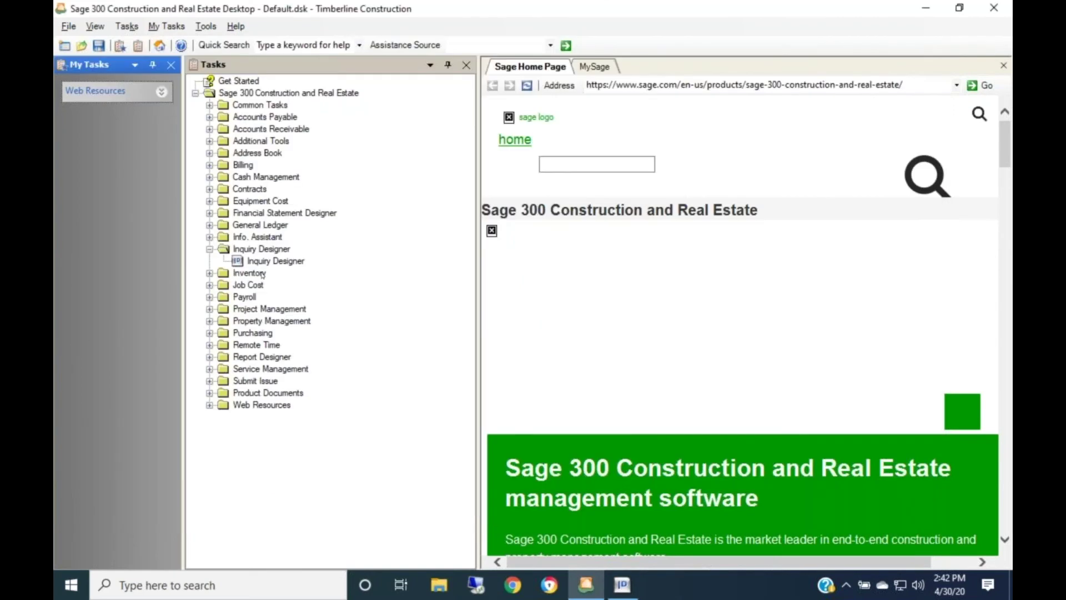
double_click(217, 226)
double_click(258, 284)
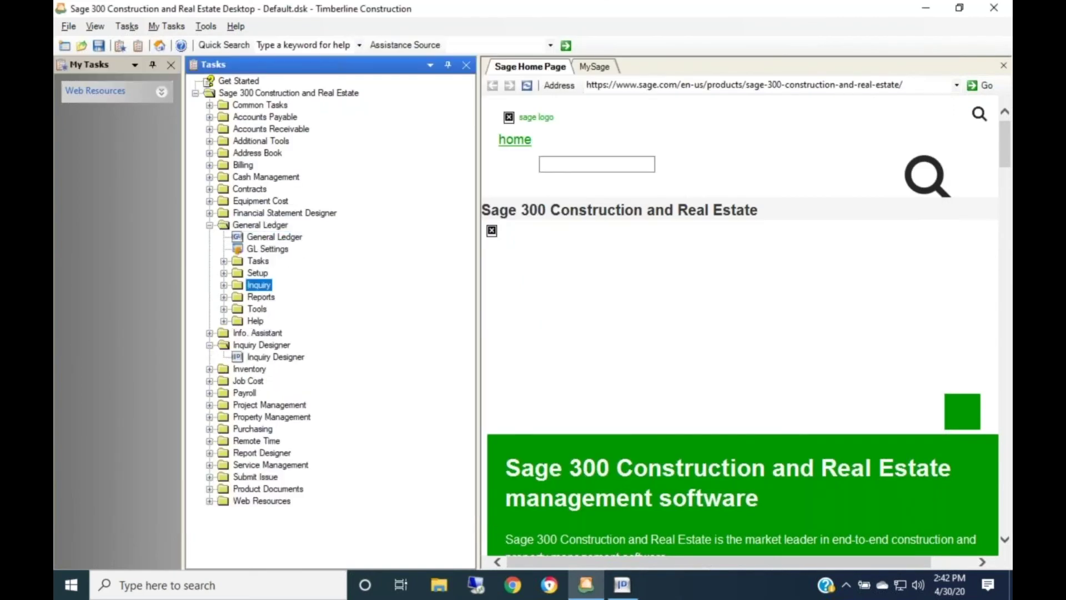
left_click(272, 358)
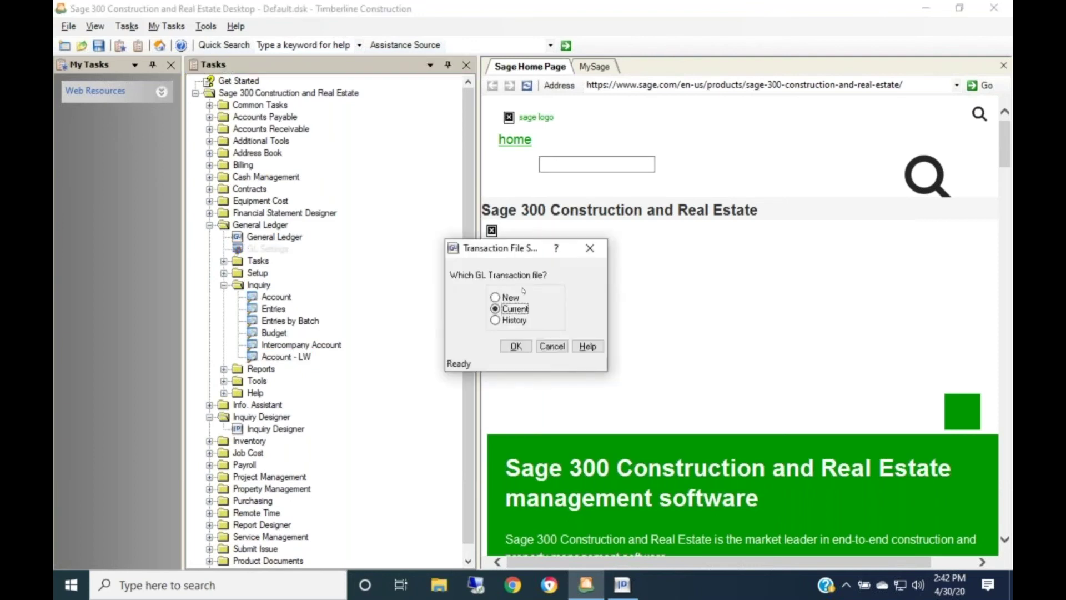
left_click(518, 346)
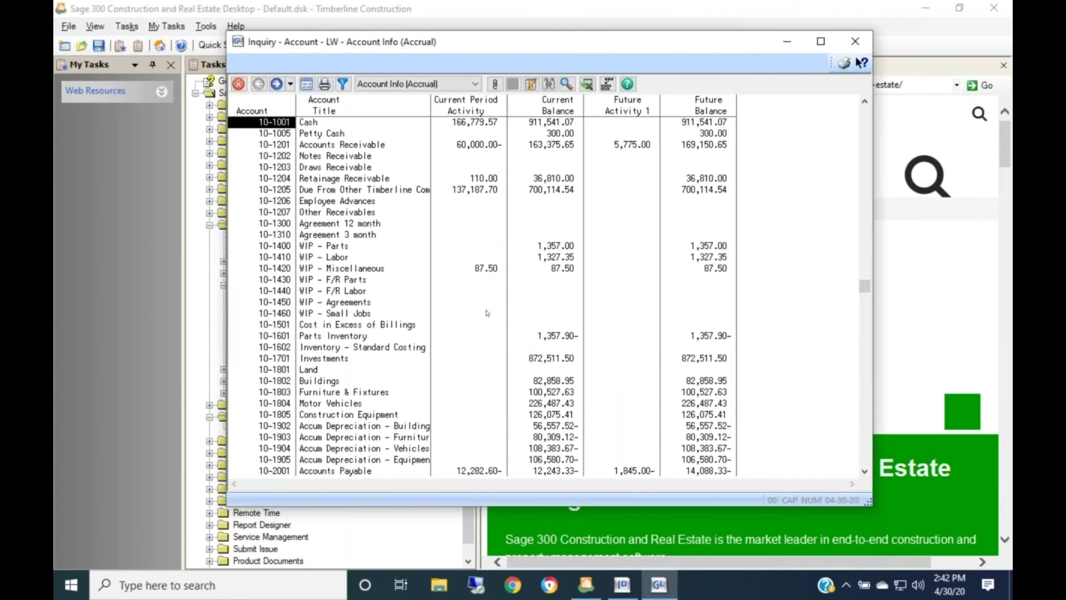
- Drill down to the entries of the Cost of Sales - Materials account in the account list
scroll(486, 312, "down", 10)
key("Down")
key("Down")
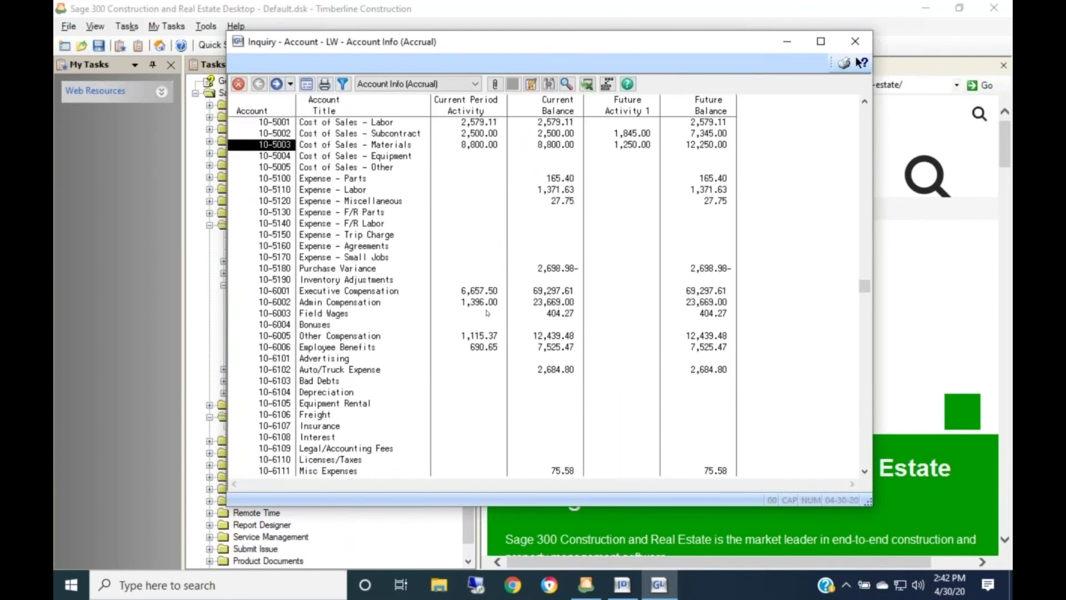
key("Return")
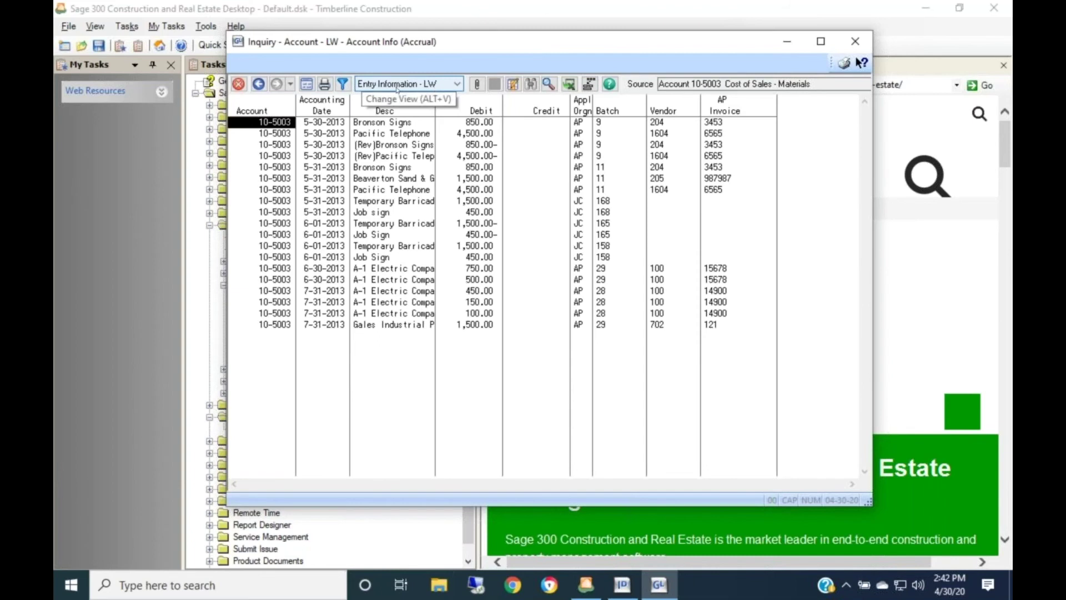
- Compare the "Entry Information" view with "Entry Information - LW" for these entries and close the inquiry
left_click(459, 84)
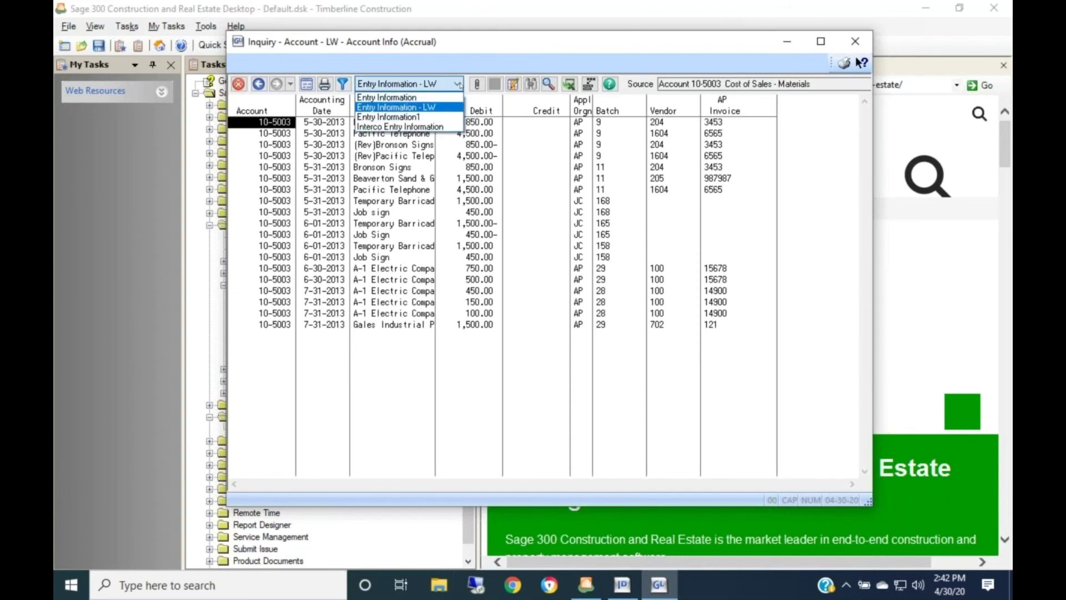
left_click(423, 98)
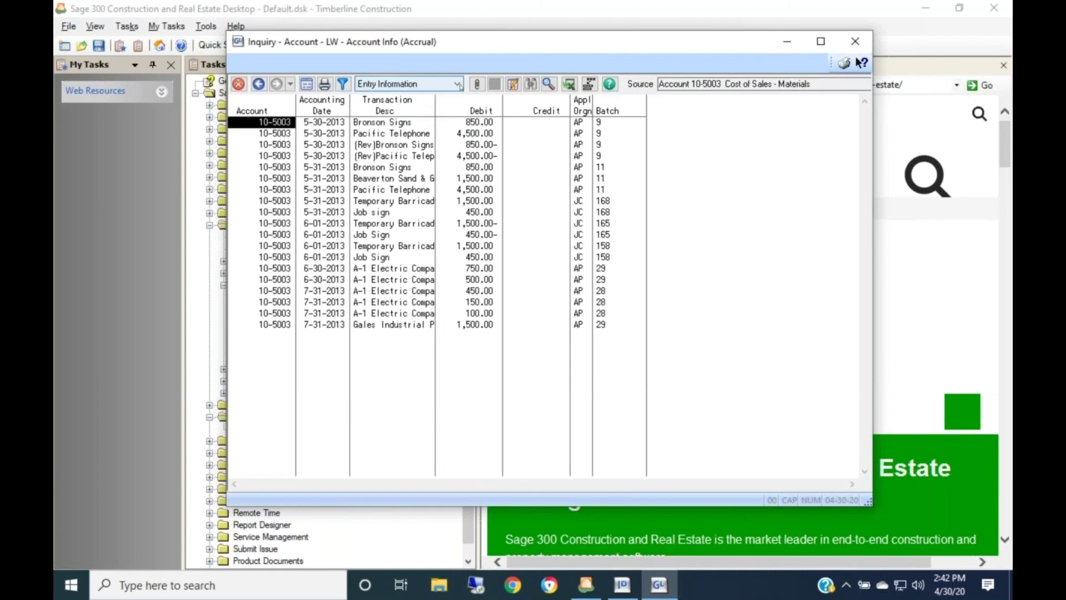
left_click(456, 83)
left_click(428, 108)
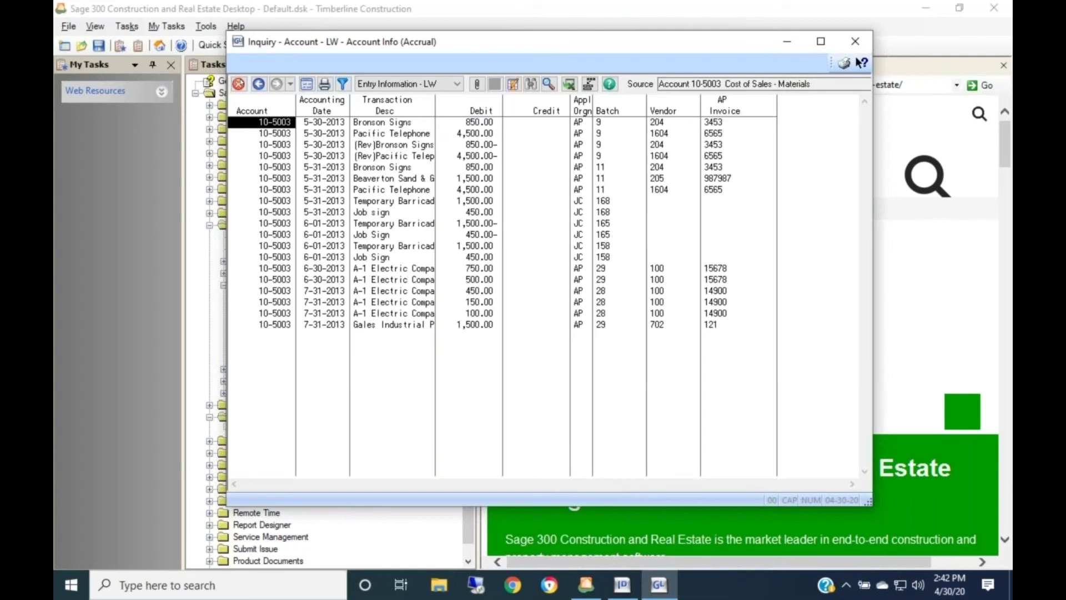
left_click(239, 84)
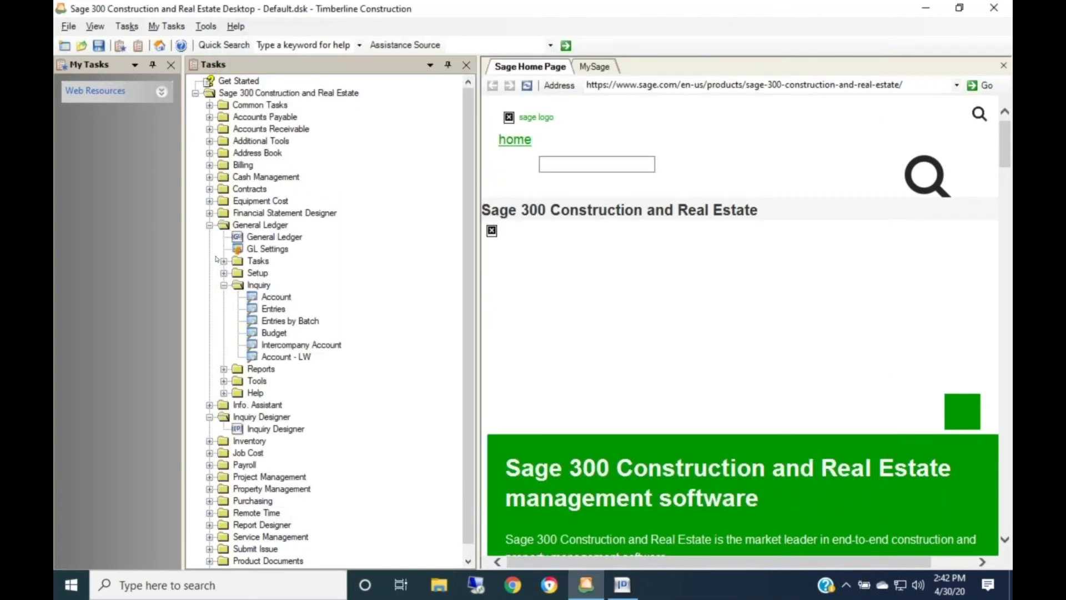
- Switch to Inquiry Designer and review the inquiry options of Account - LW, discarding any changes to the inquiry
left_click(259, 429)
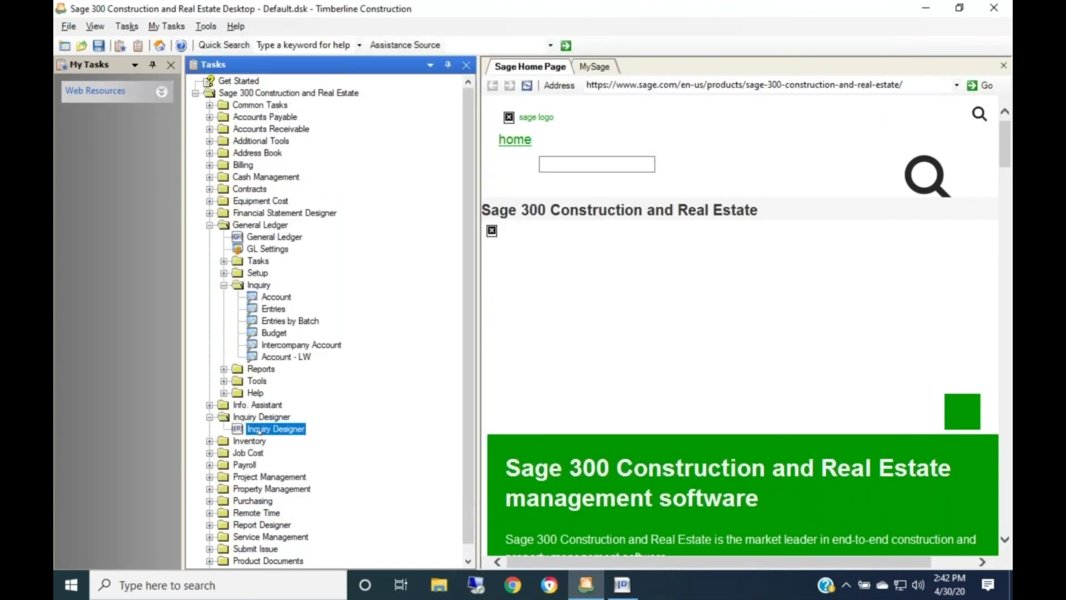
left_click(607, 538)
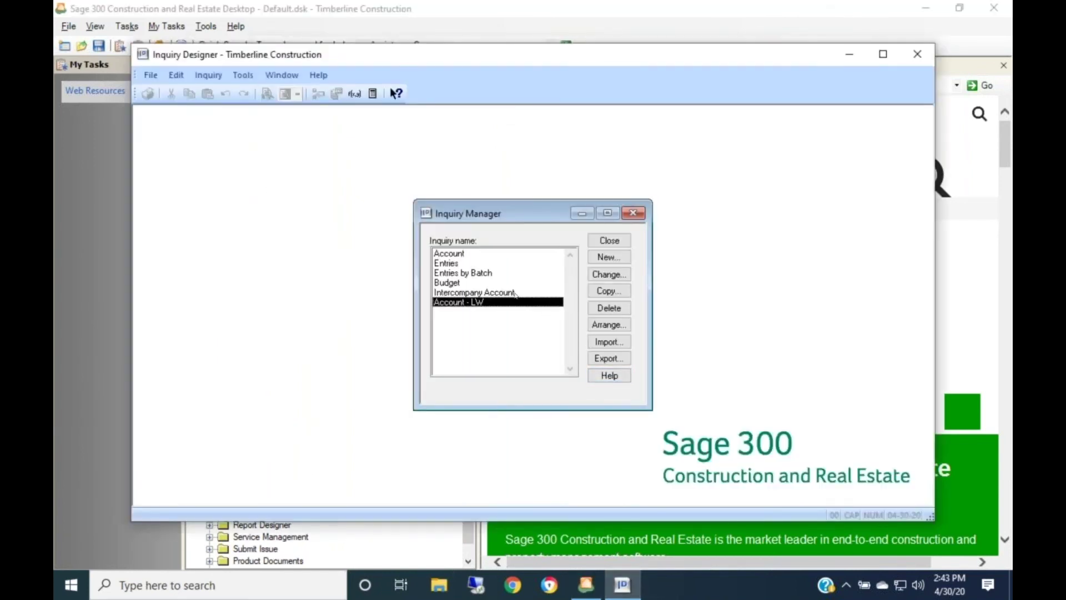
double_click(500, 302)
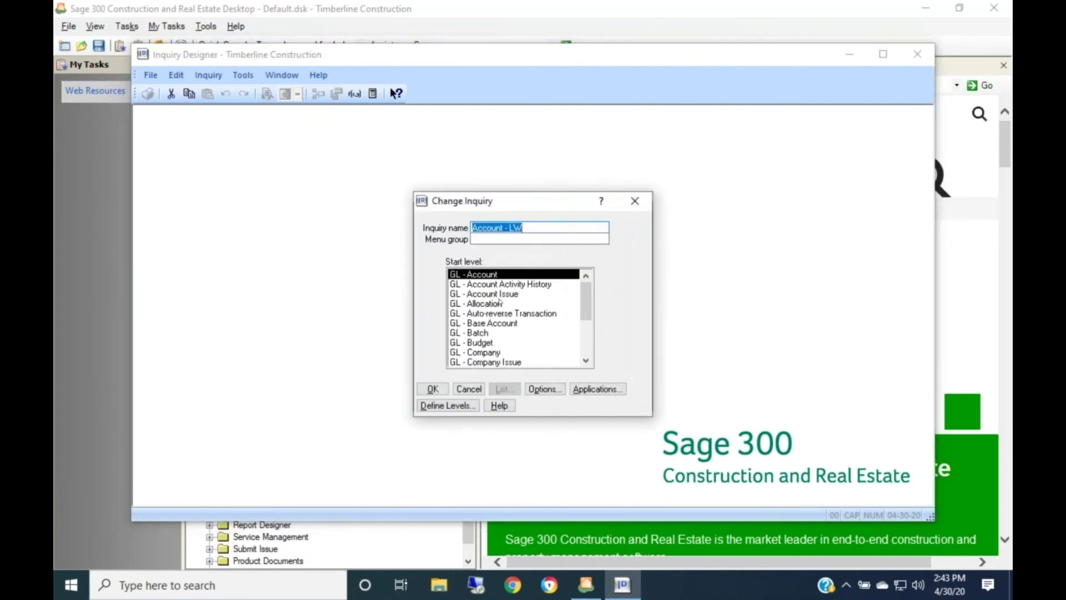
left_click(545, 388)
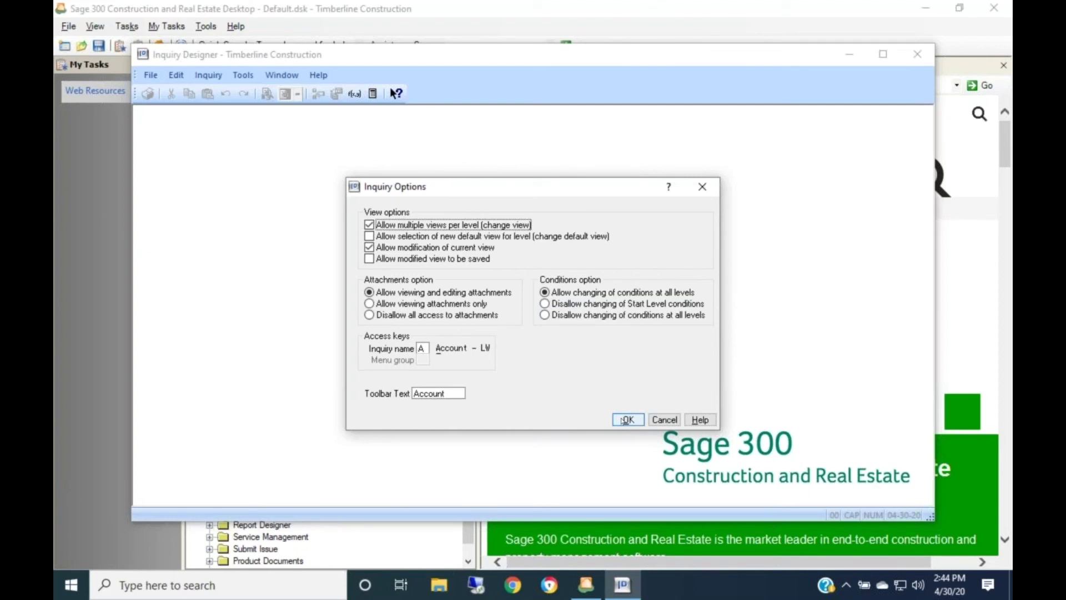
left_click(623, 420)
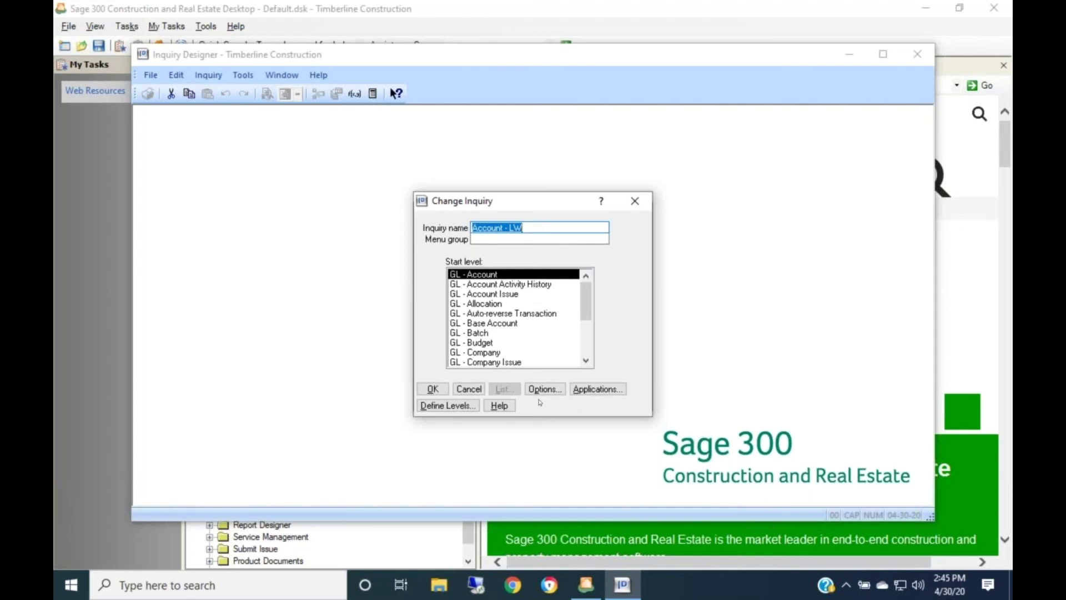
left_click(469, 389)
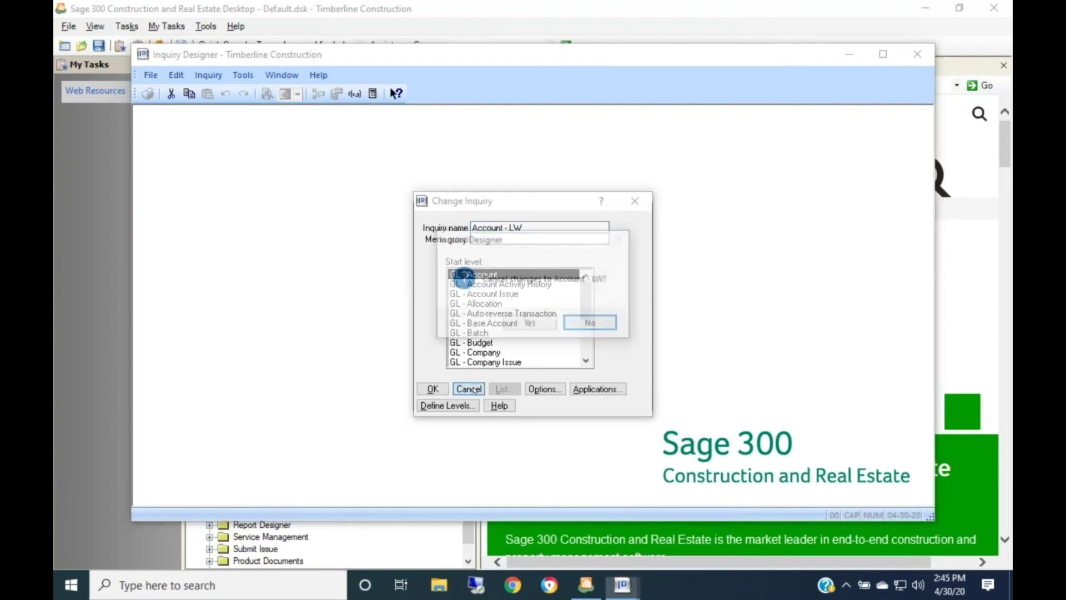
left_click(529, 325)
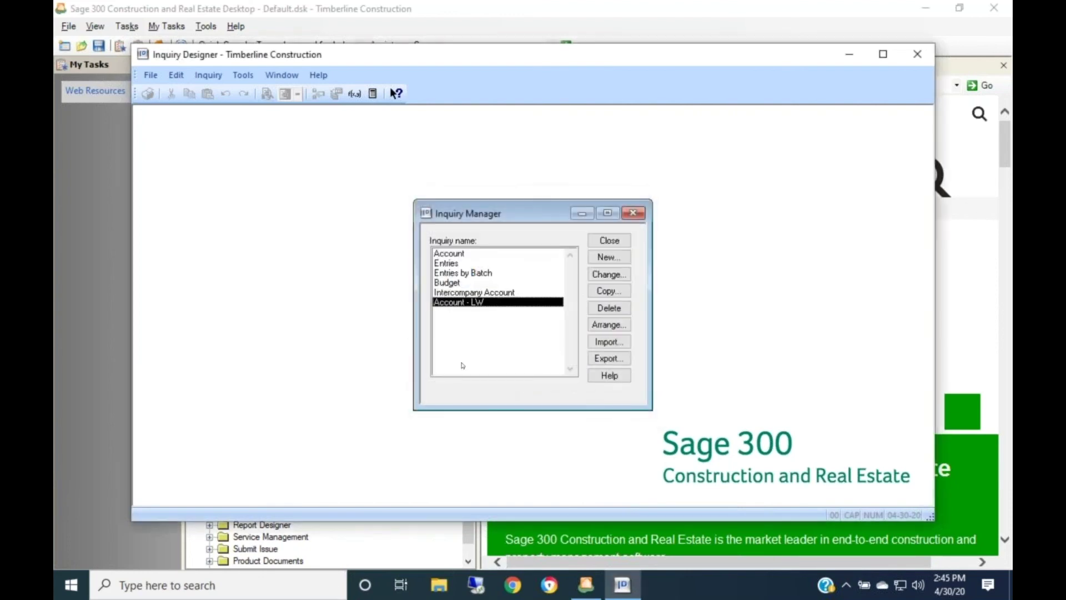
- Close the General Ledger inquiry list and select Payroll as the application to set up inquiries for
left_click(616, 243)
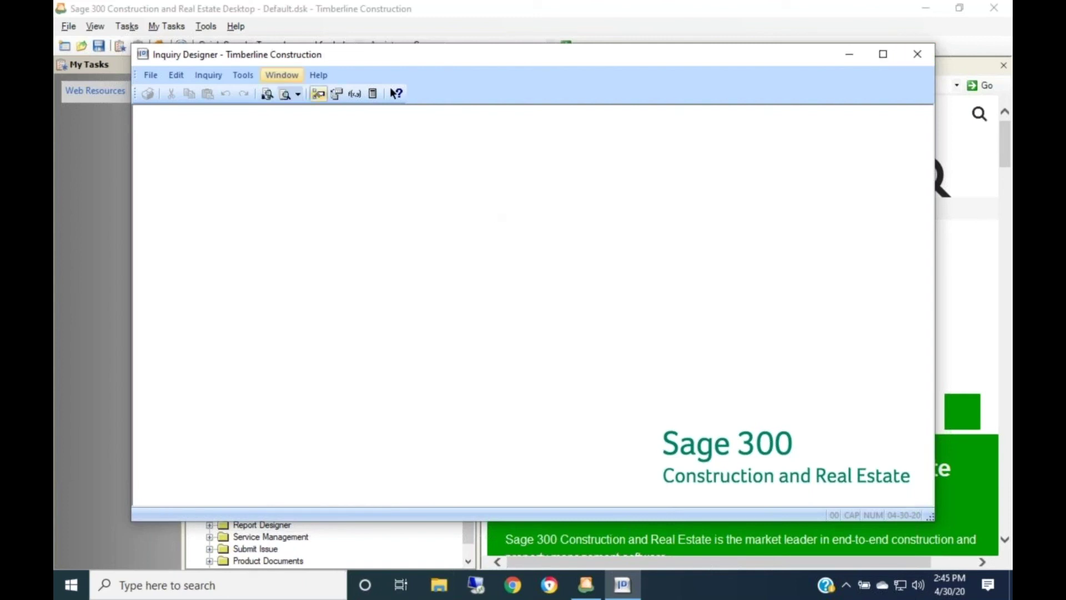
left_click(206, 76)
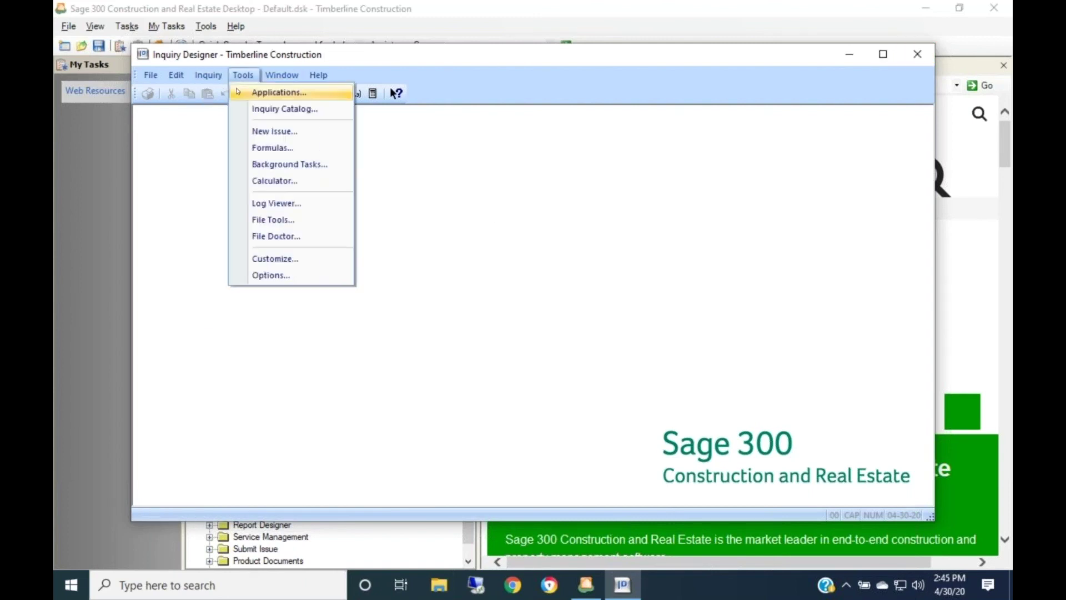
left_click(244, 92)
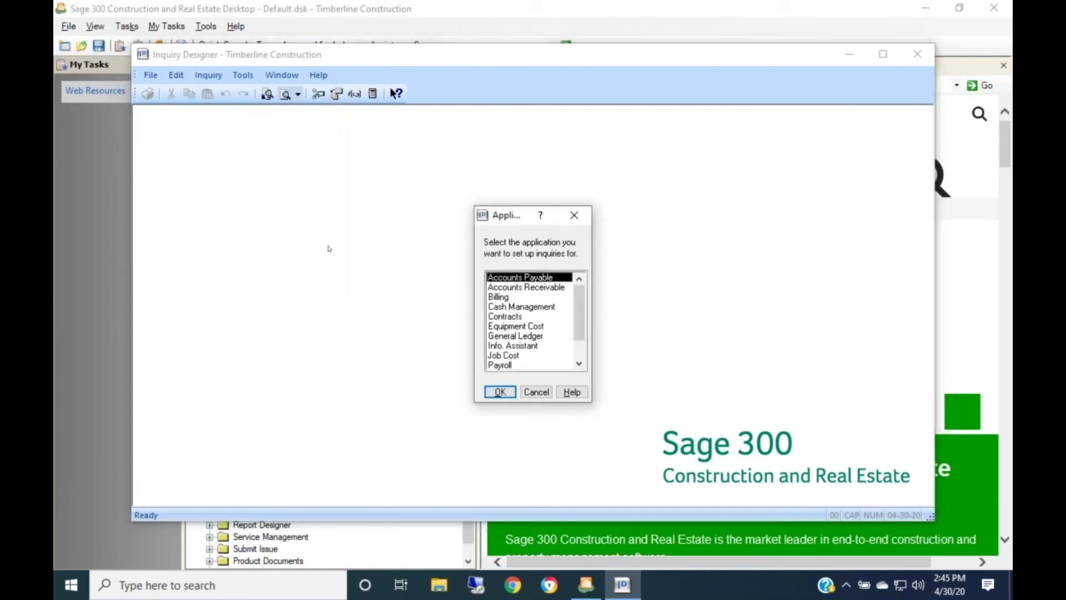
left_click(509, 366)
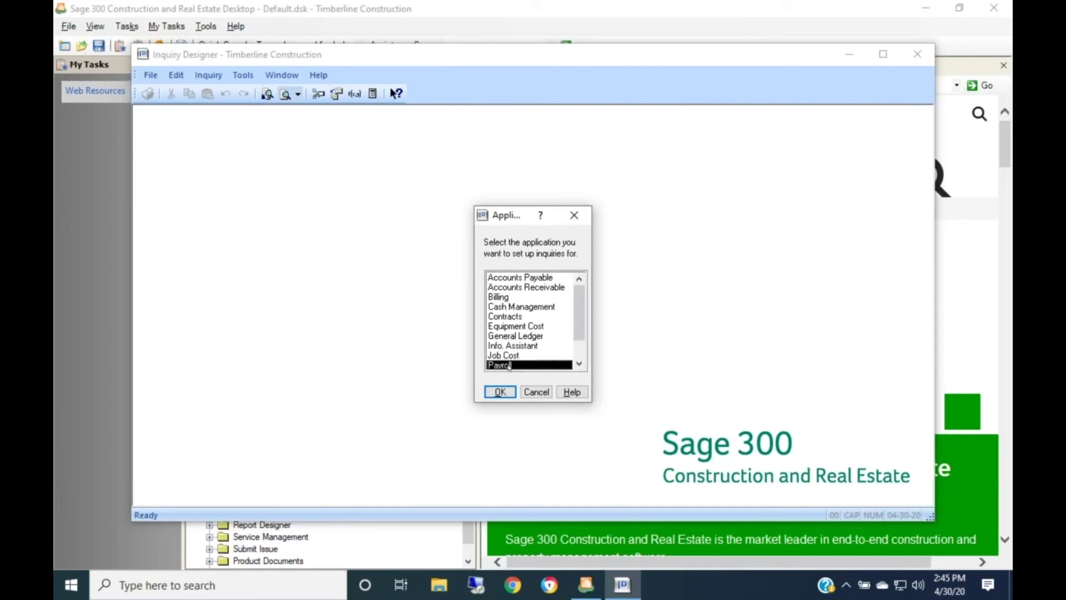
left_click(500, 391)
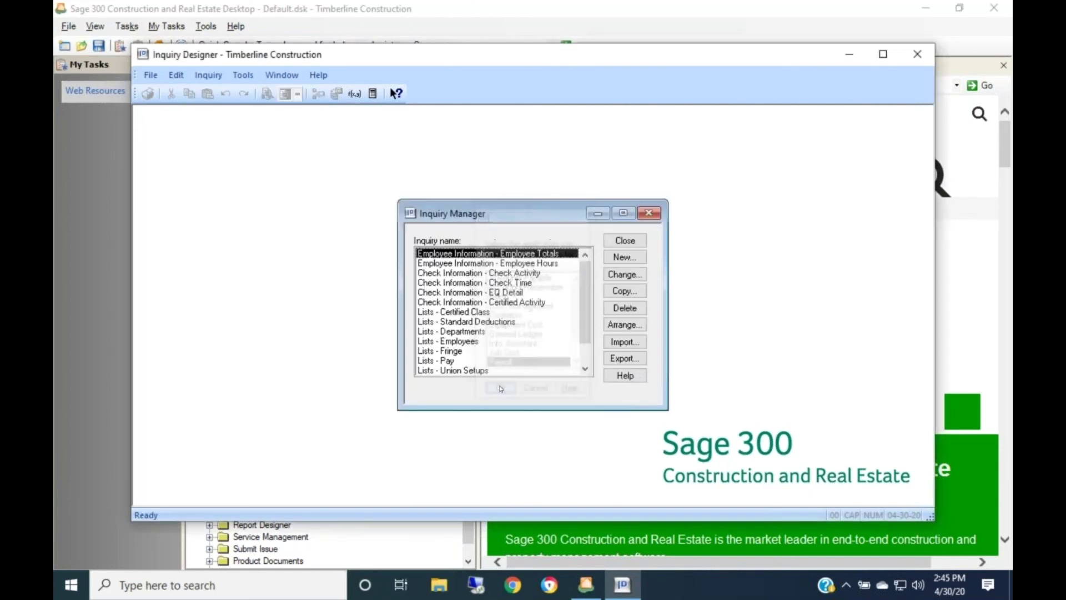
- Create a new payroll inquiry named "Employee-Check LW" with PR - Employee as its start level
left_click(623, 259)
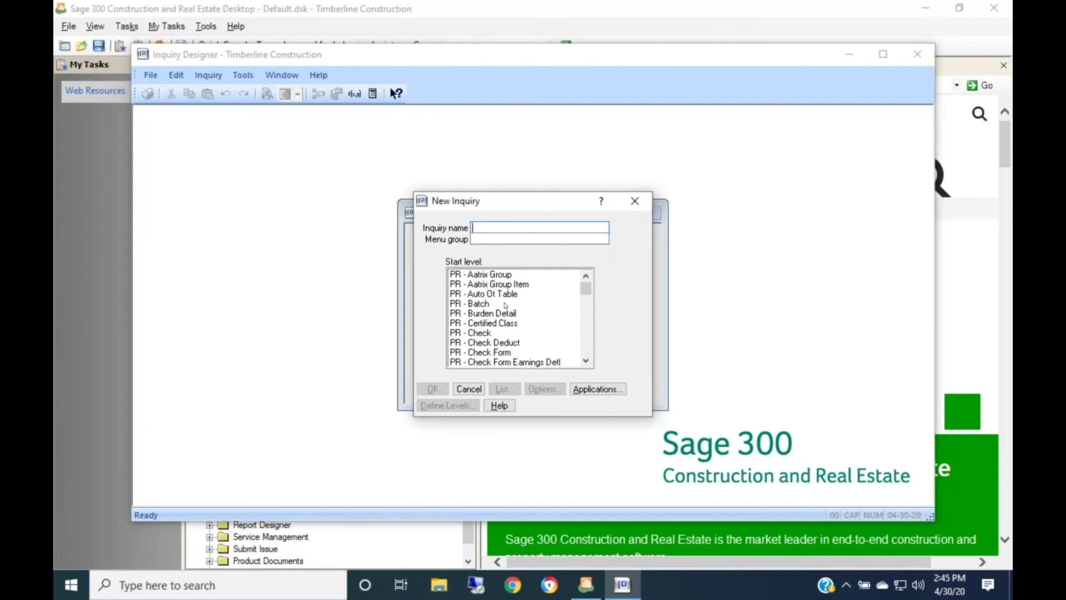
type("Employee-Che")
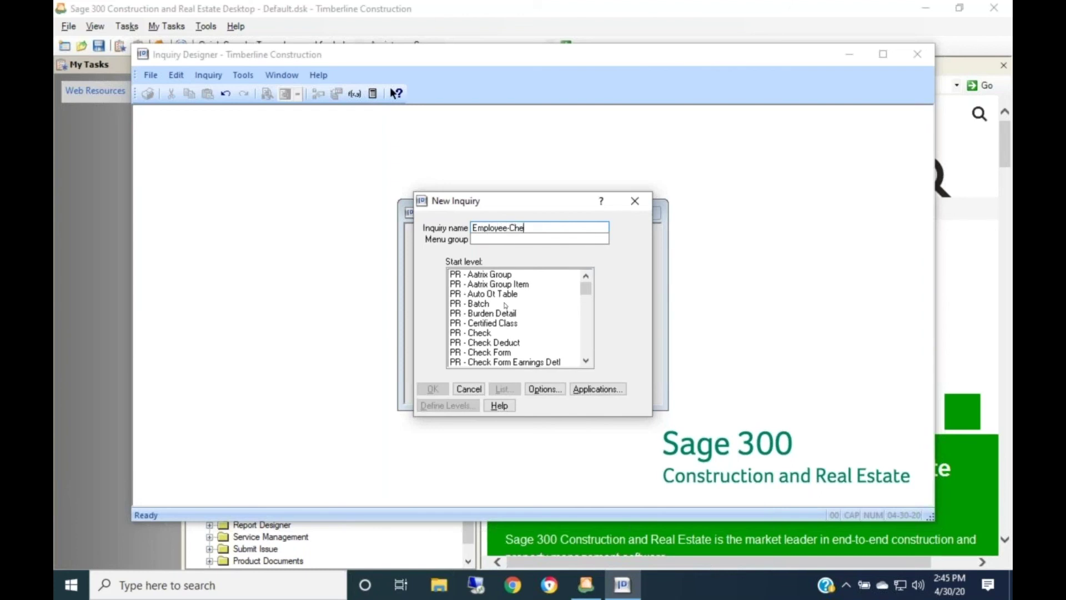
type("ck LW")
left_click(590, 352)
left_click(589, 351)
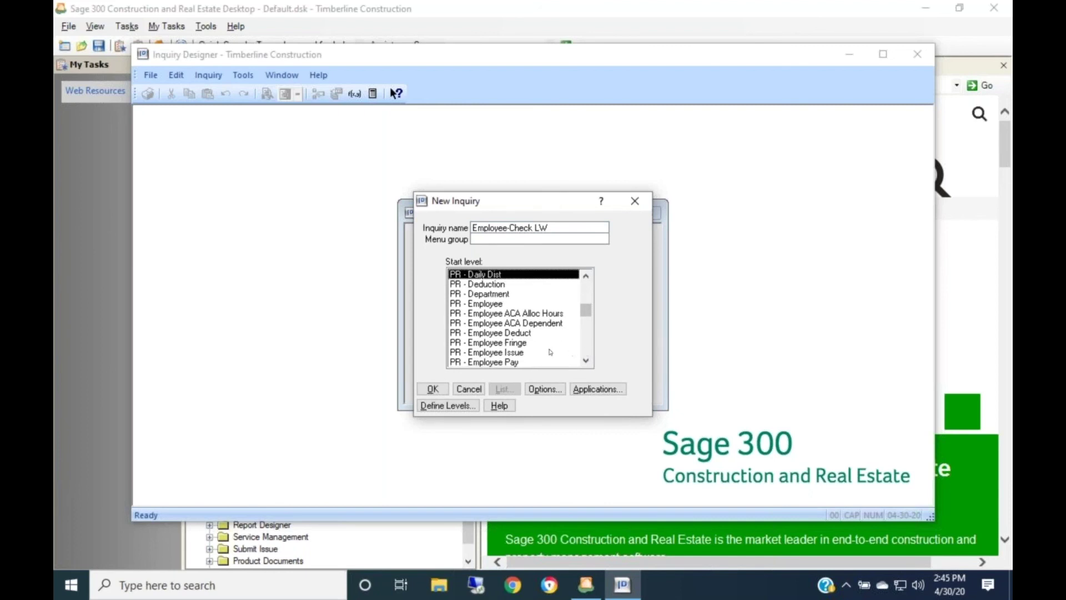
left_click(500, 304)
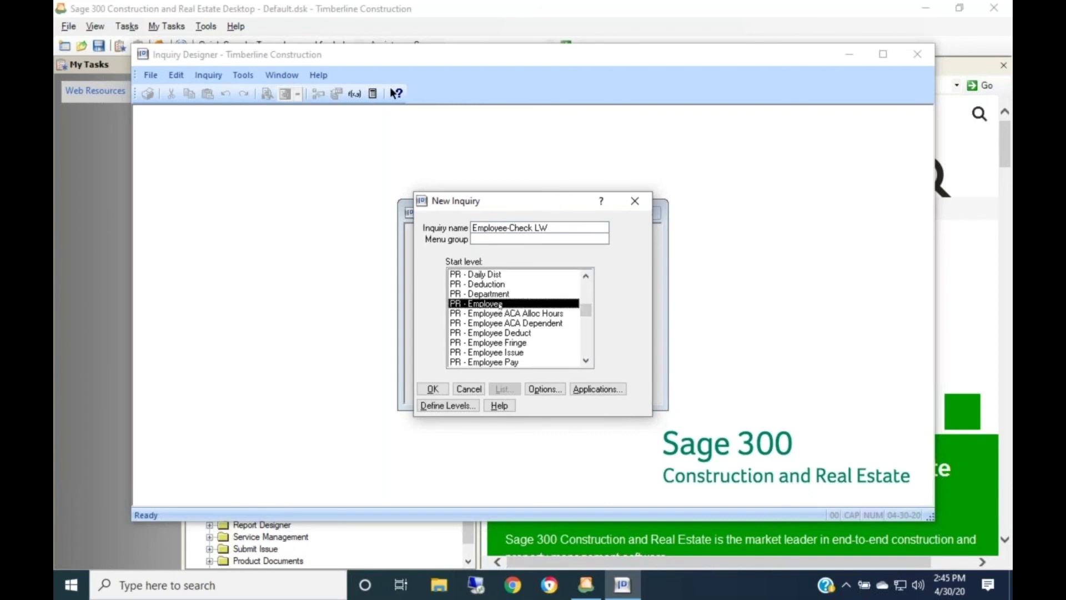
- Disallow saving modified views and selecting a new default view in the options of the new inquiry
left_click(533, 390)
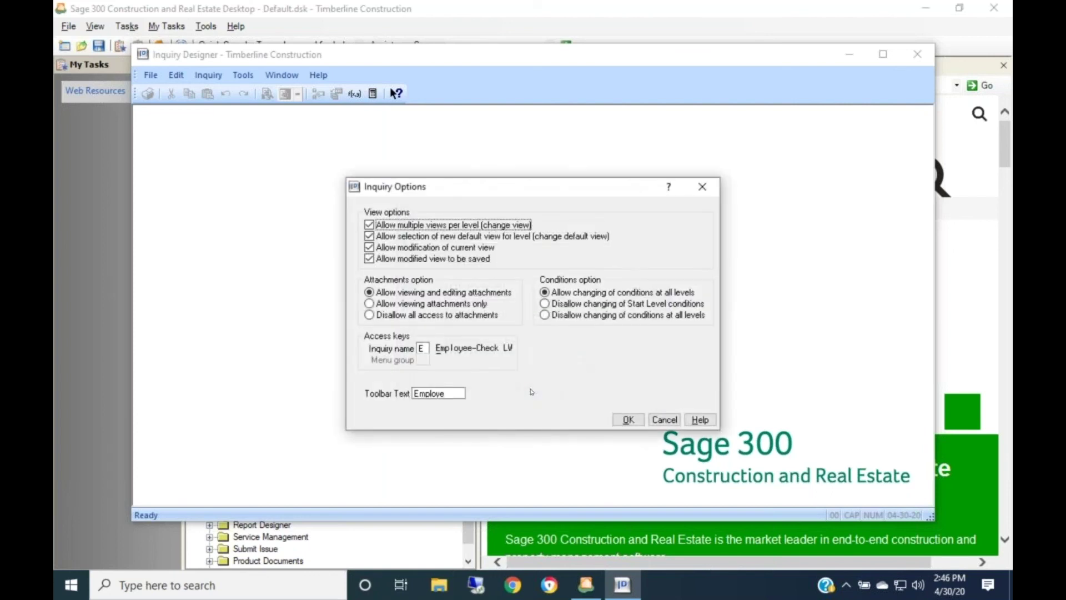
left_click(369, 259)
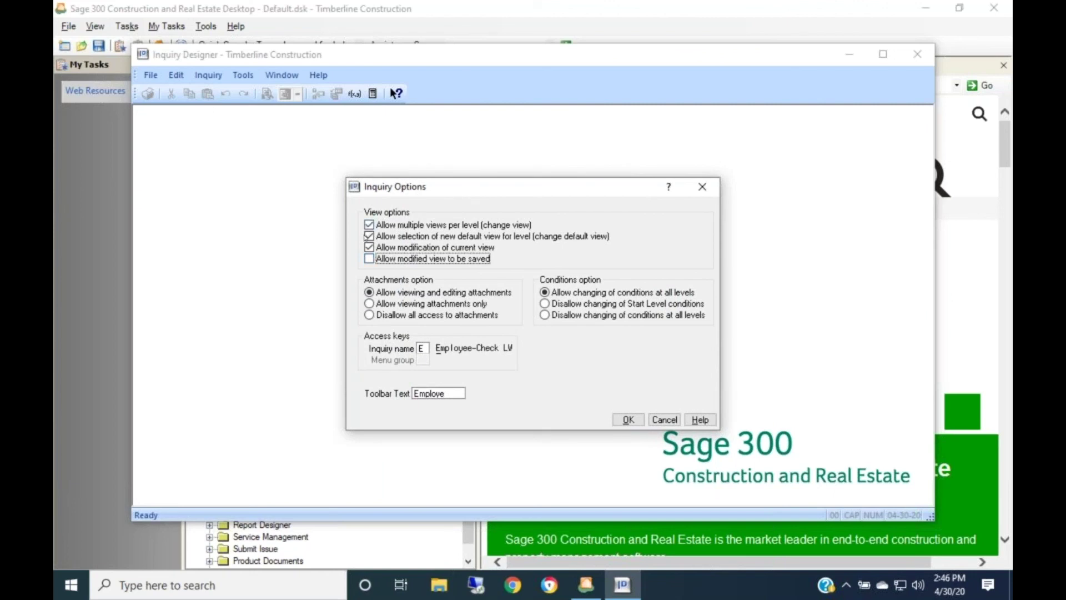
left_click(370, 235)
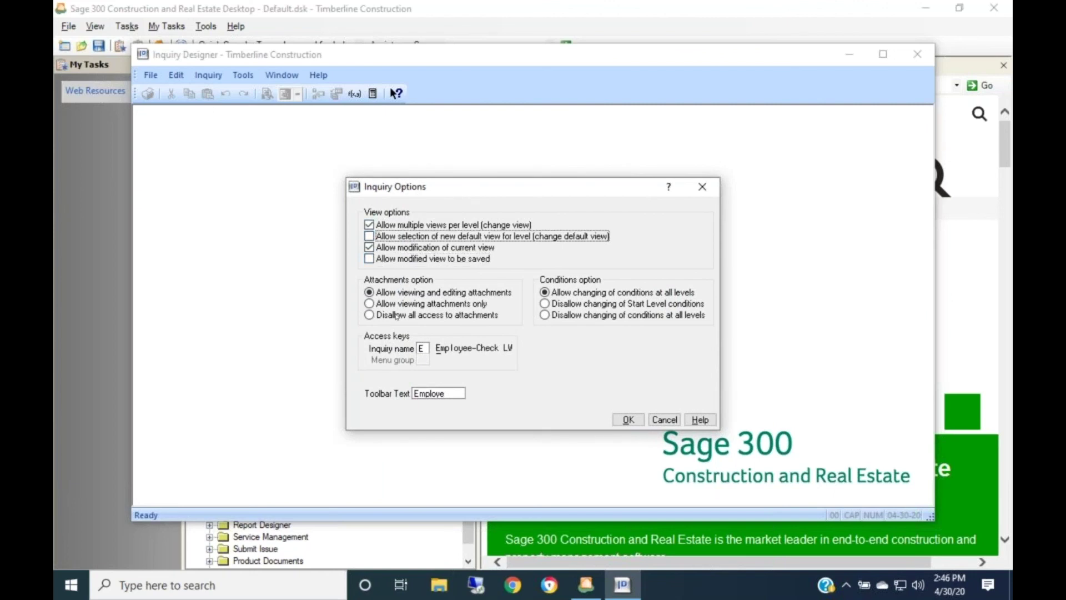
left_click(628, 420)
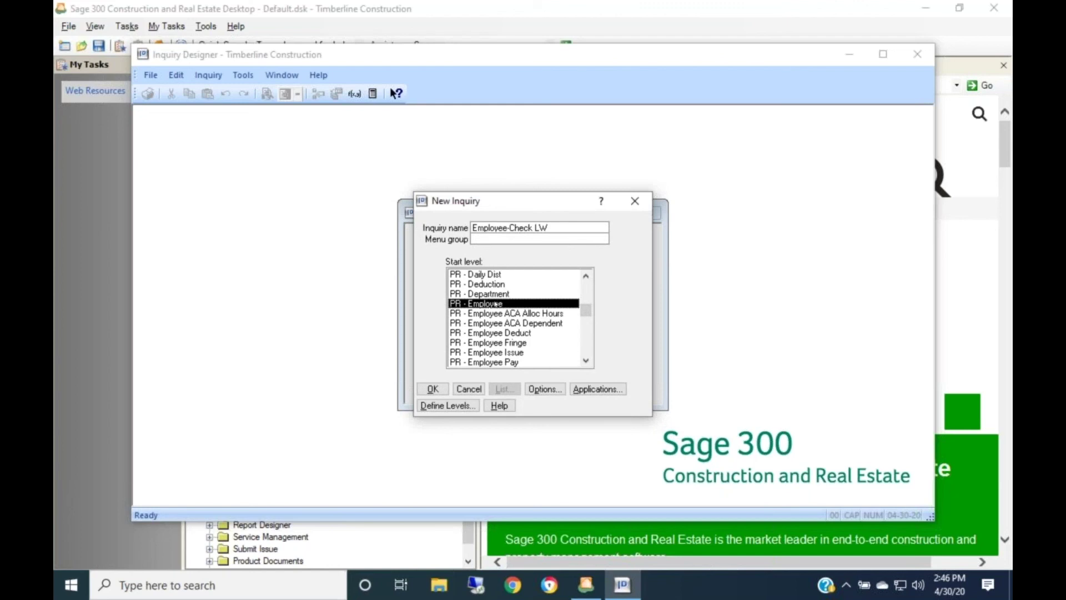
- Start defining the inquiry's levels and add a Birth Date column after Employee Name in the employee view
left_click(437, 406)
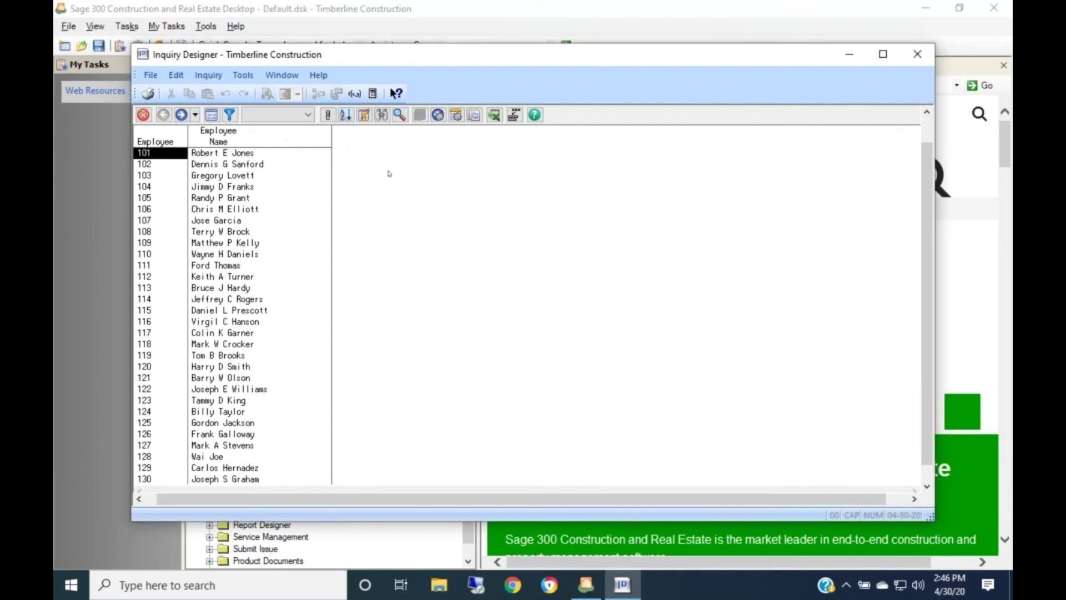
left_click(290, 137)
double_click(290, 137)
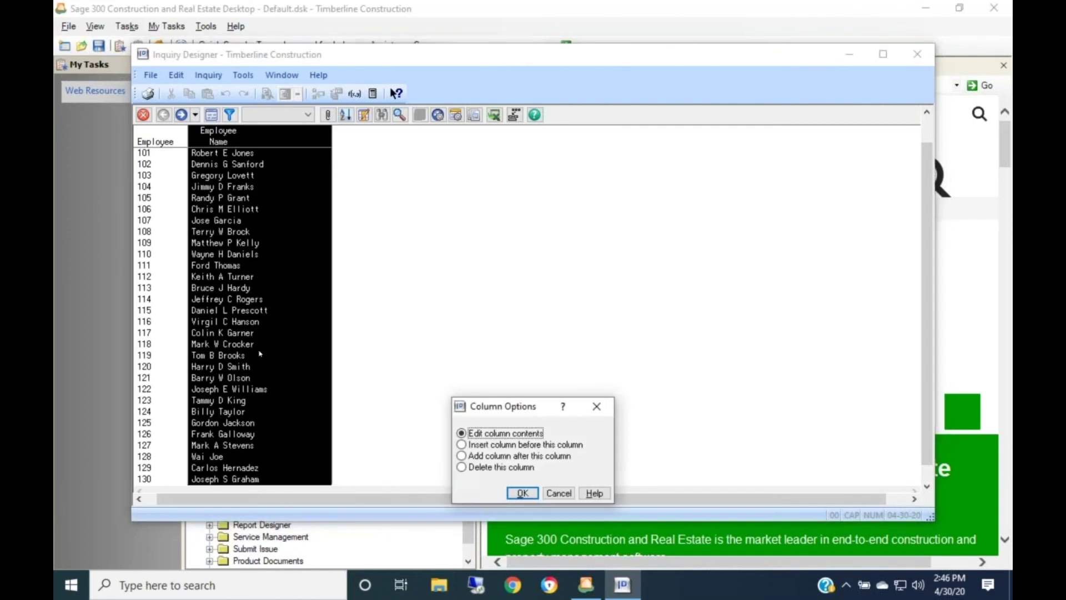
left_click(491, 455)
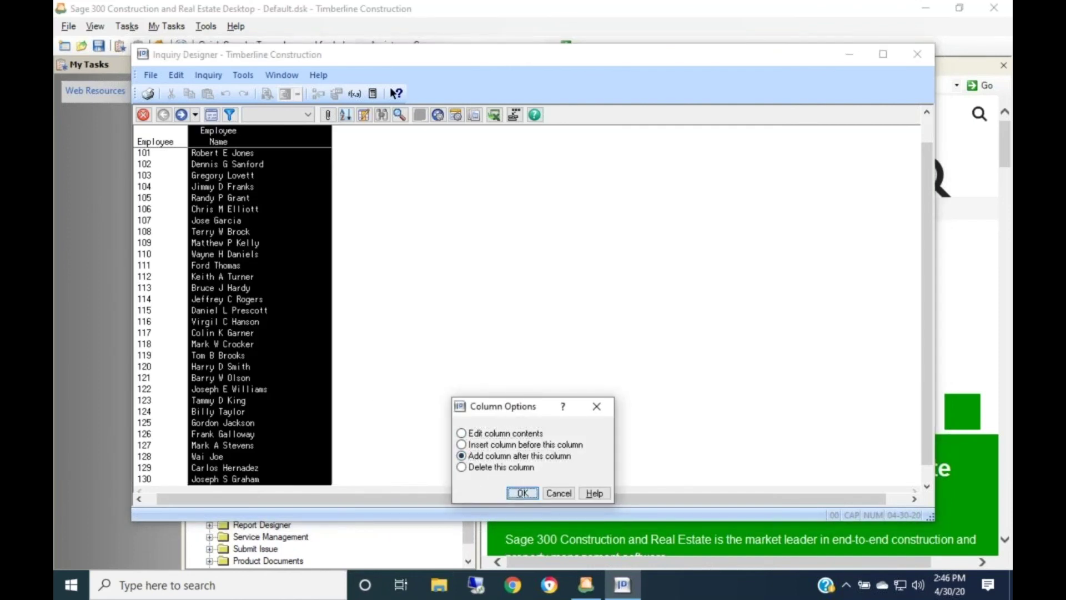
key("Return")
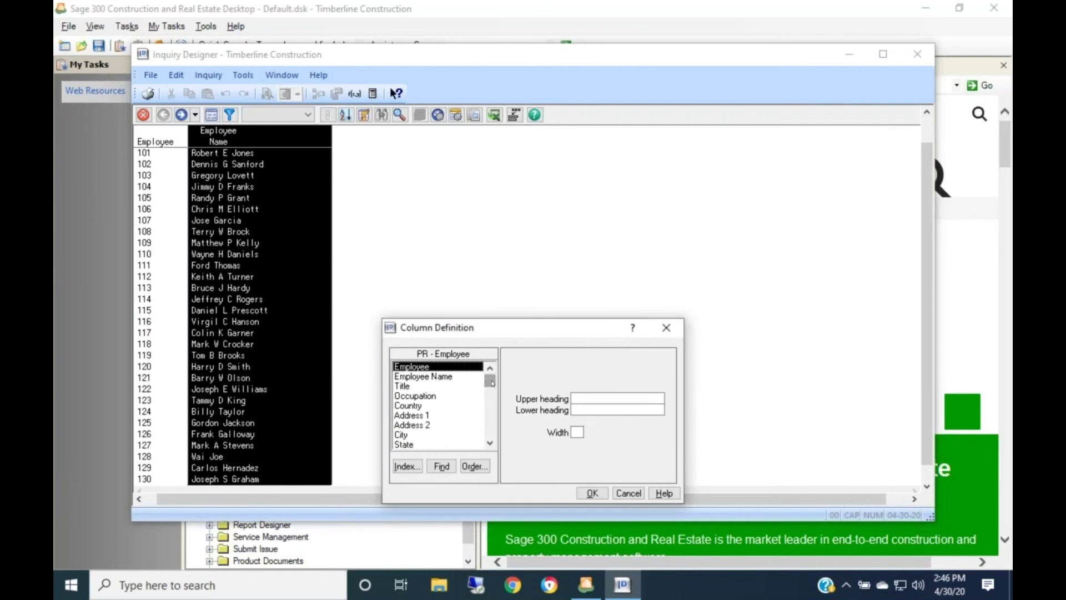
mouse_move(491, 382)
left_mouse_down()
mouse_move(490, 398)
mouse_move(491, 388)
left_mouse_up()
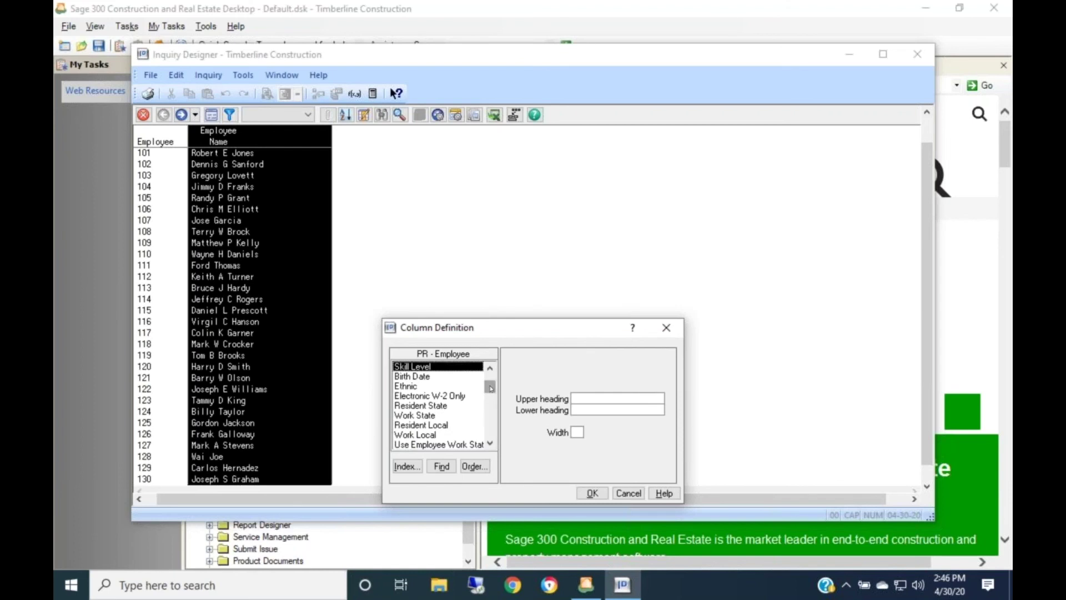
left_click(426, 378)
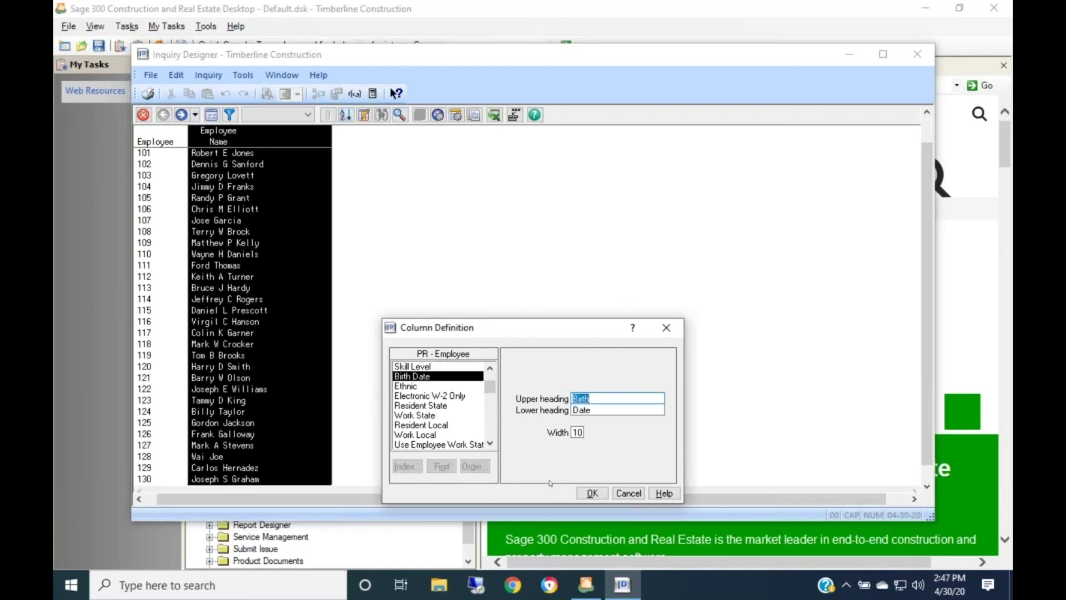
left_click(580, 496)
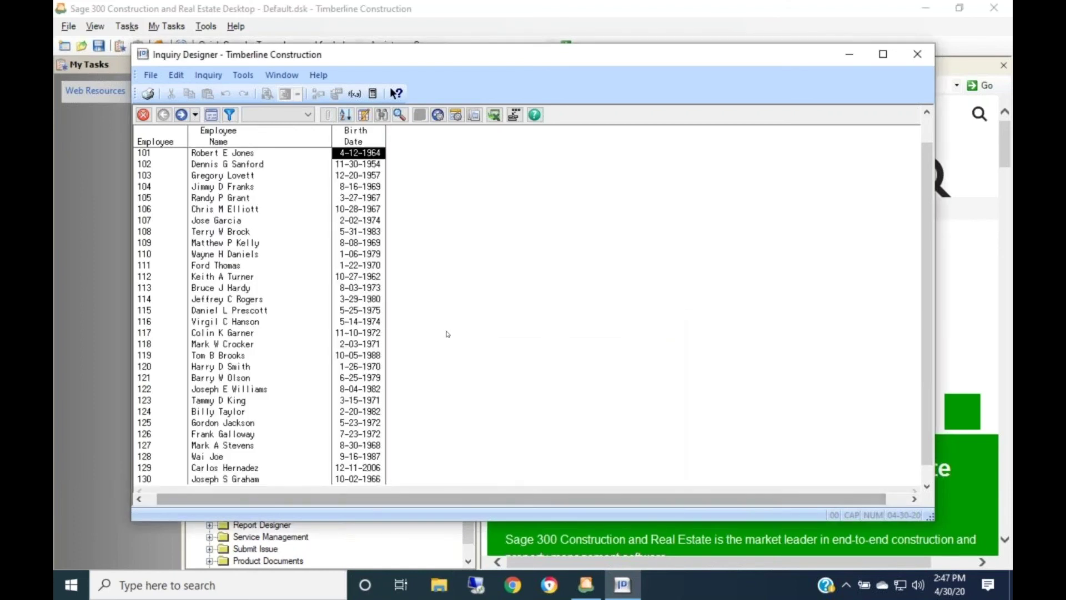
- Add a Hire Date column after the Birth Date column
double_click(358, 342)
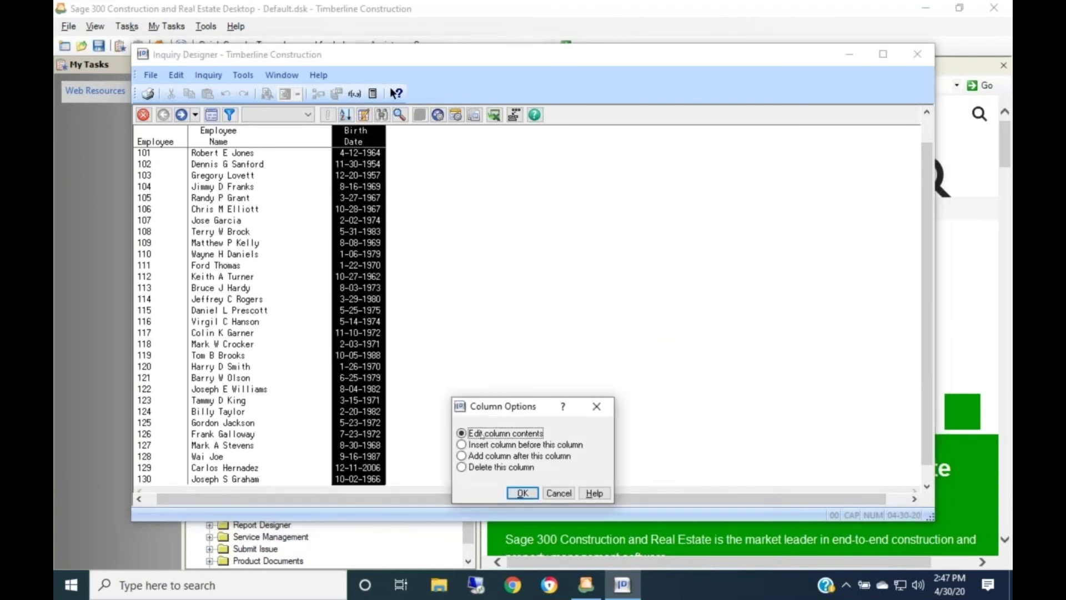
left_click(480, 457)
left_click(522, 493)
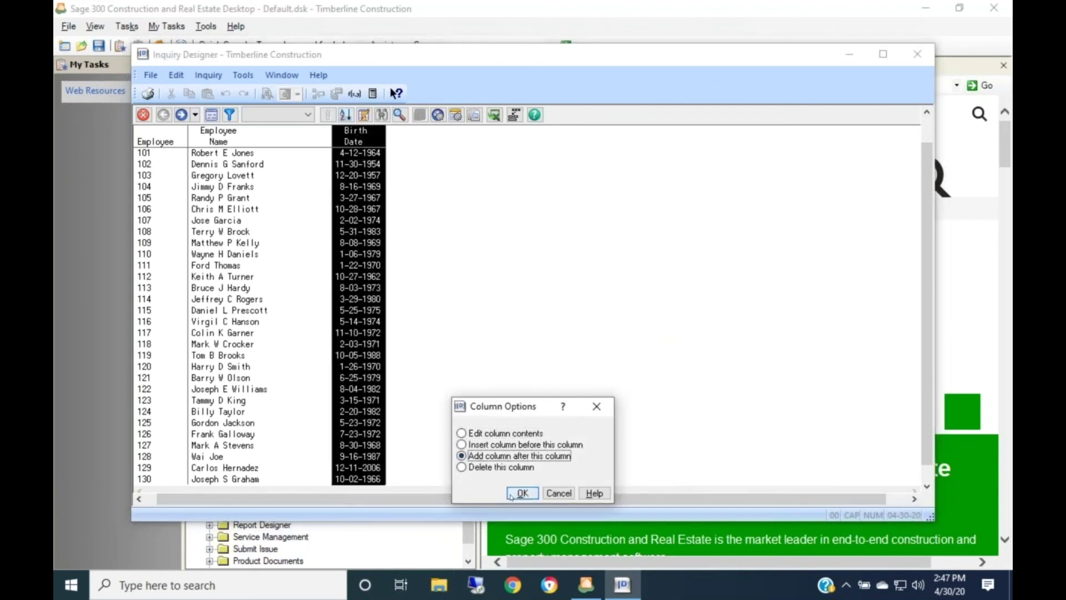
scroll(493, 439, "down", 5)
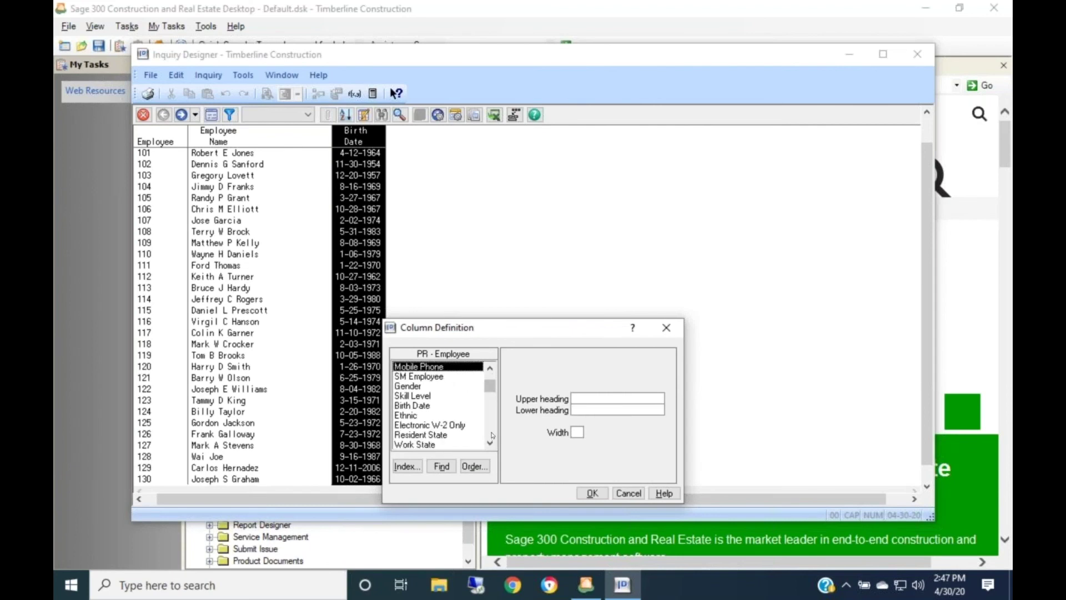
scroll(492, 436, "down", 3)
scroll(492, 436, "down", 3)
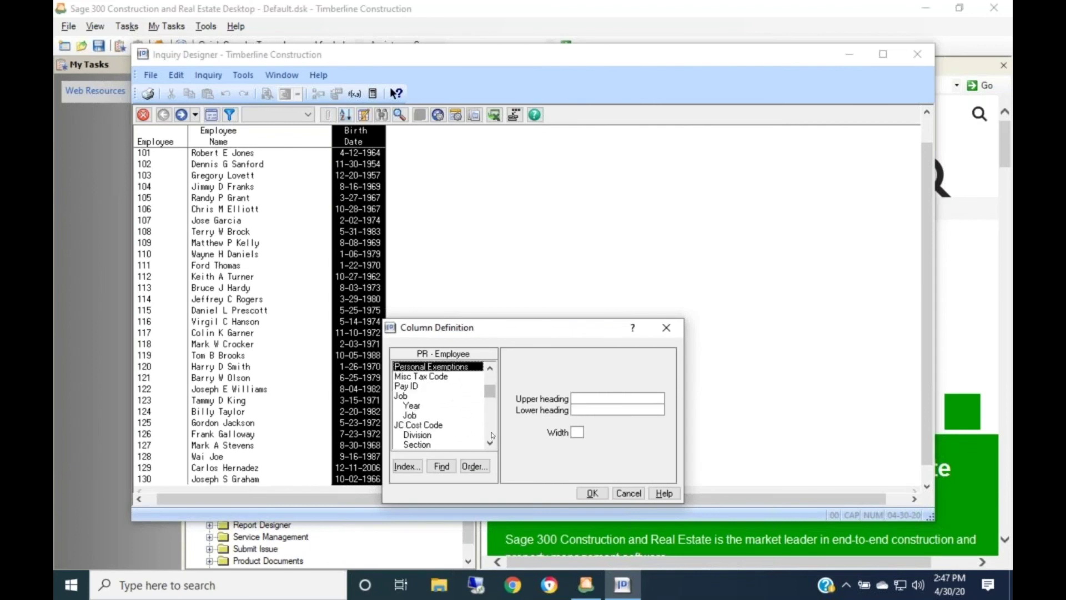
scroll(492, 436, "down", 5)
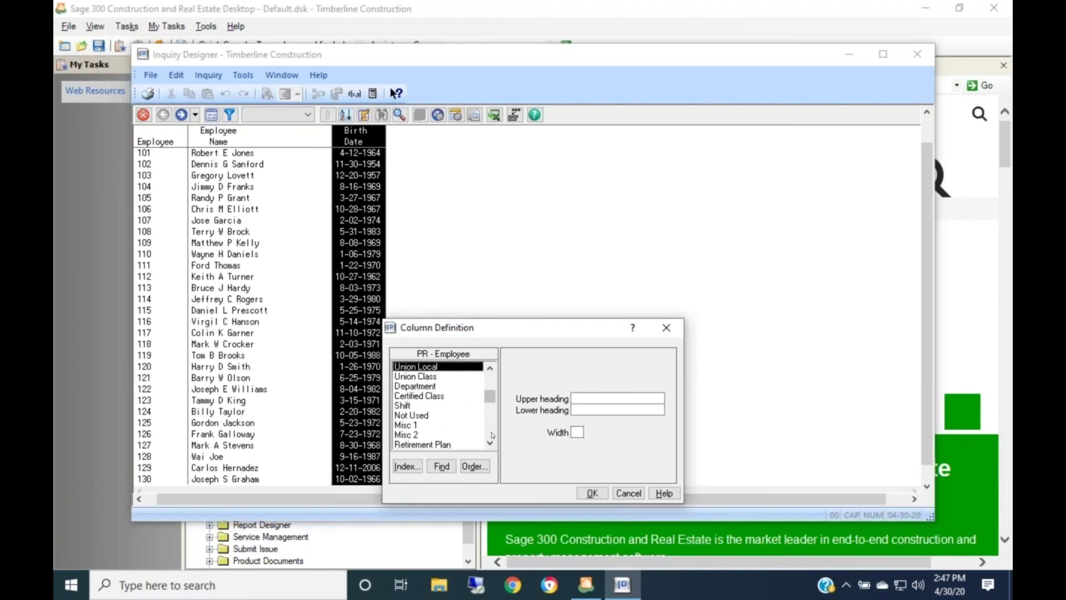
scroll(492, 435, "down", 3)
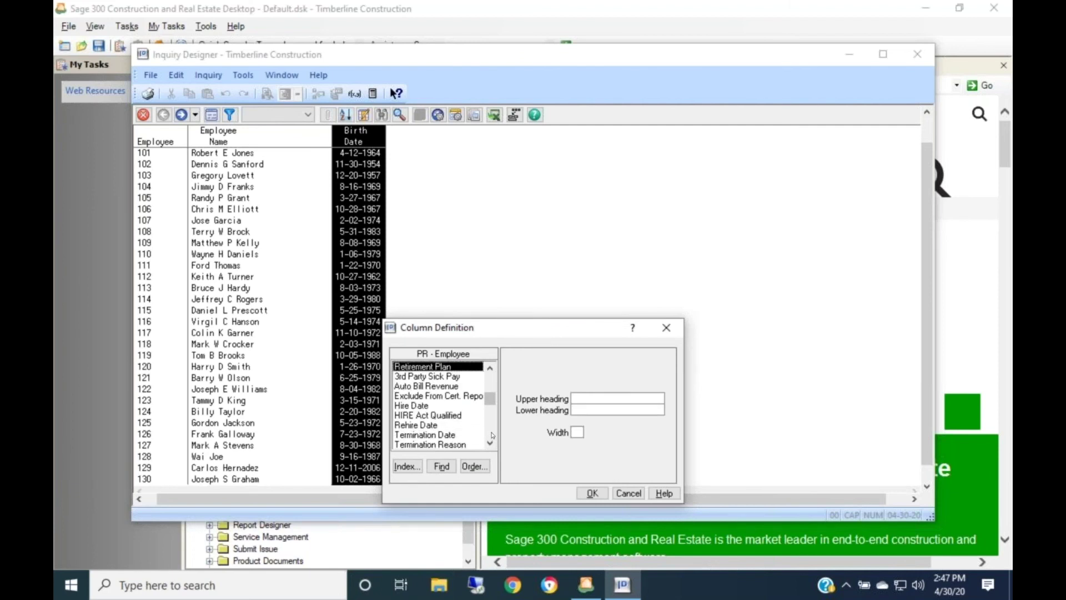
left_click(426, 406)
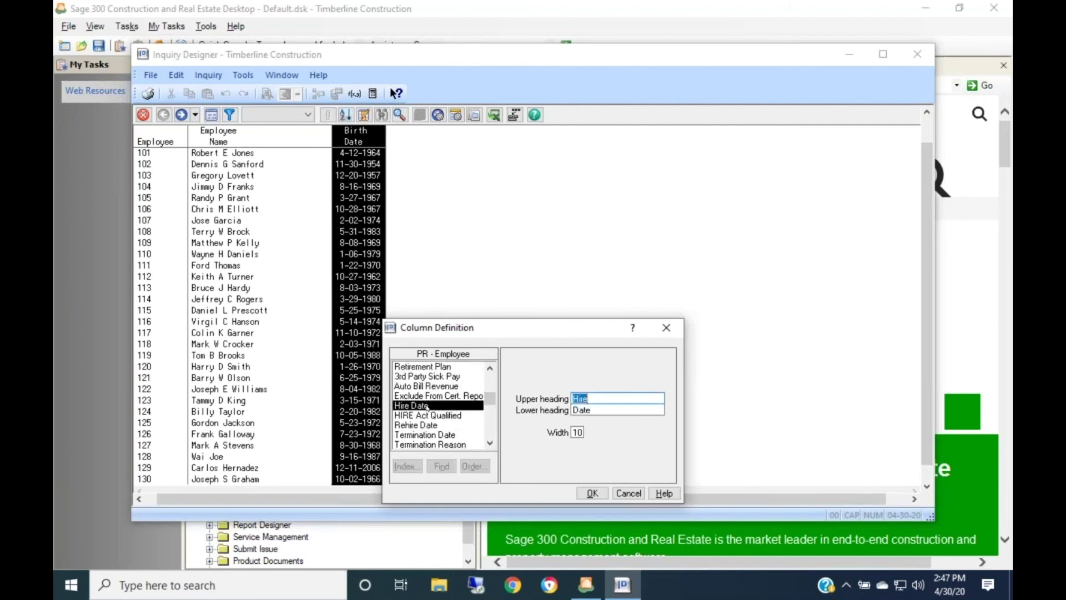
left_click(581, 495)
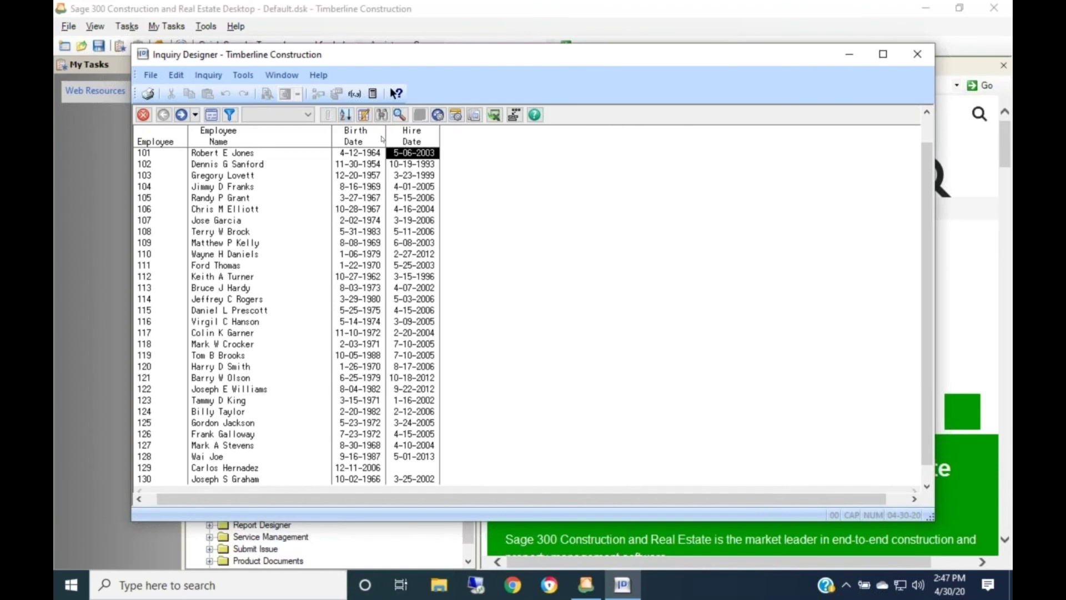
- Change the order of the employee view to employee name
left_click(344, 115)
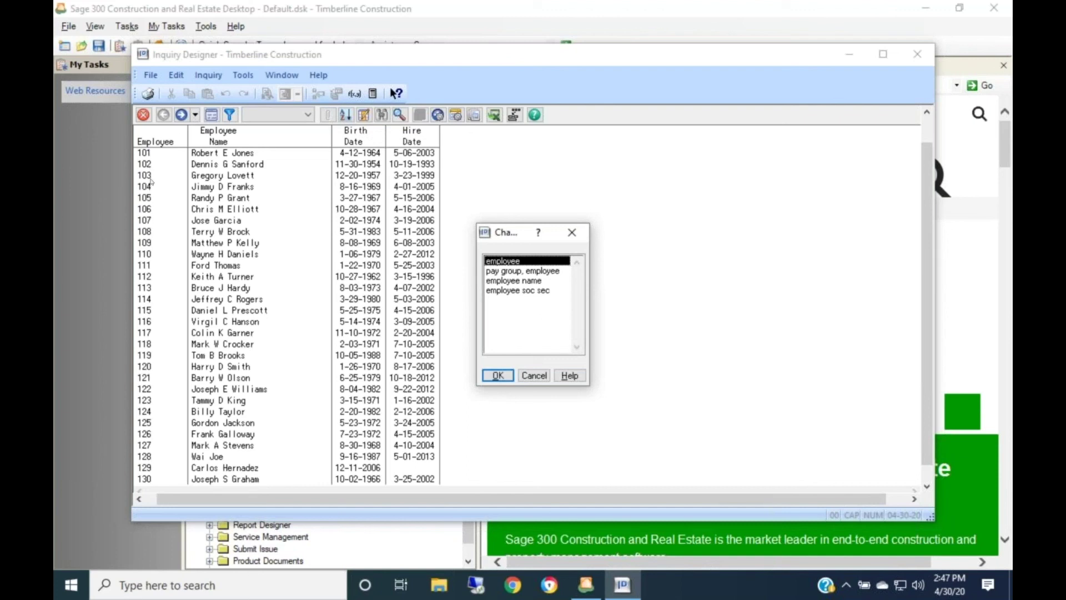
left_click(505, 287)
left_click(506, 282)
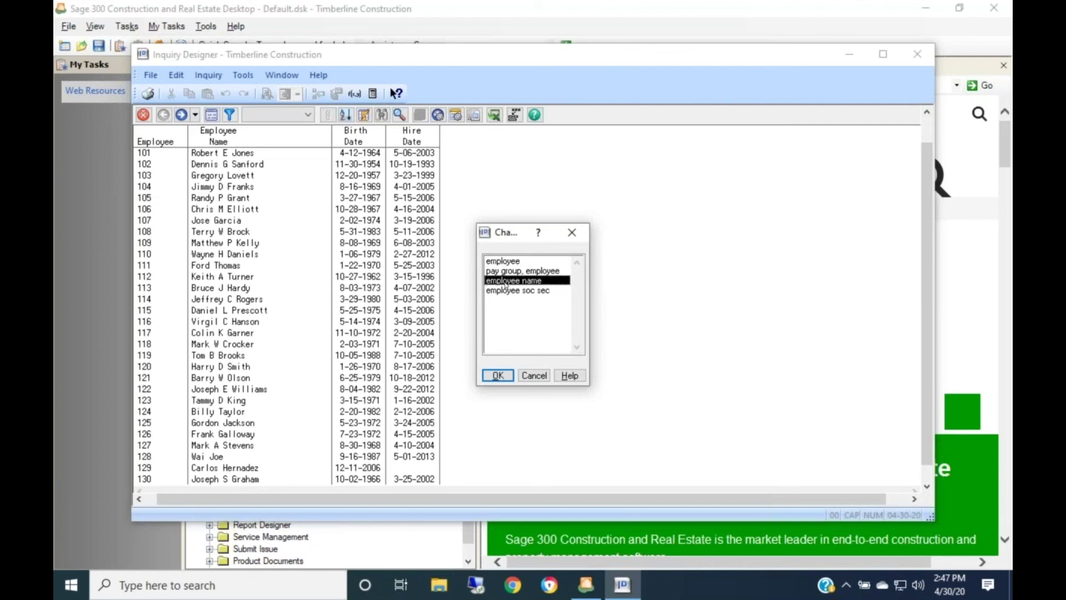
left_click(498, 376)
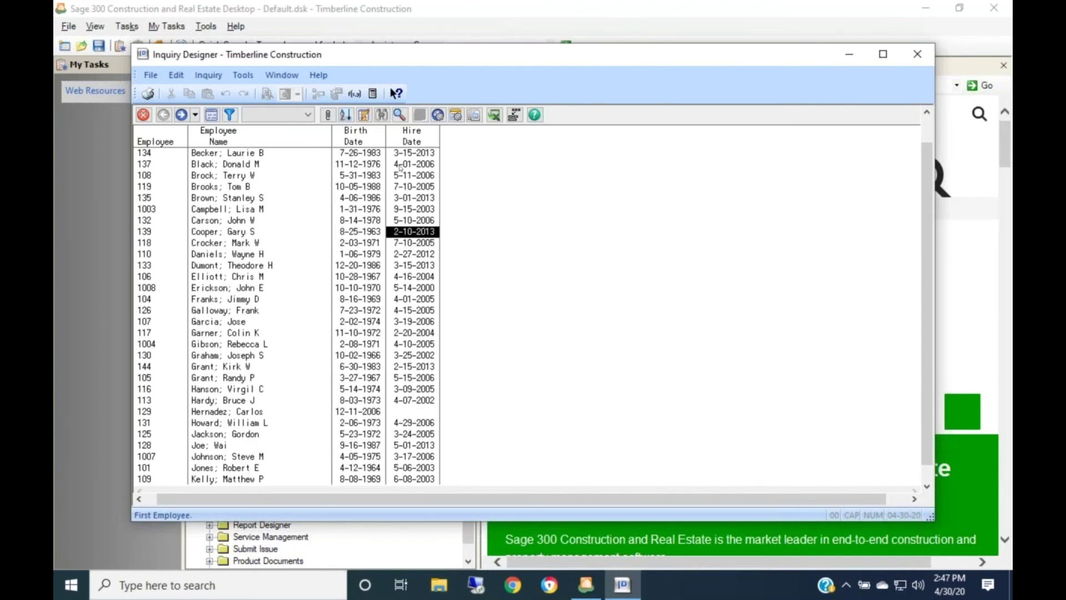
double_click(151, 138)
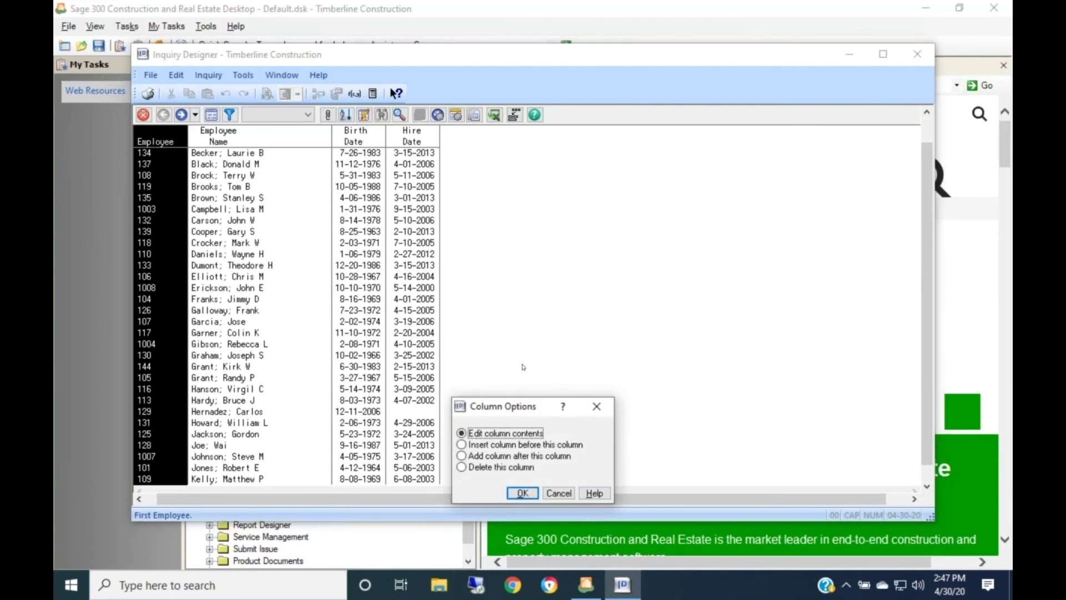
left_click(558, 493)
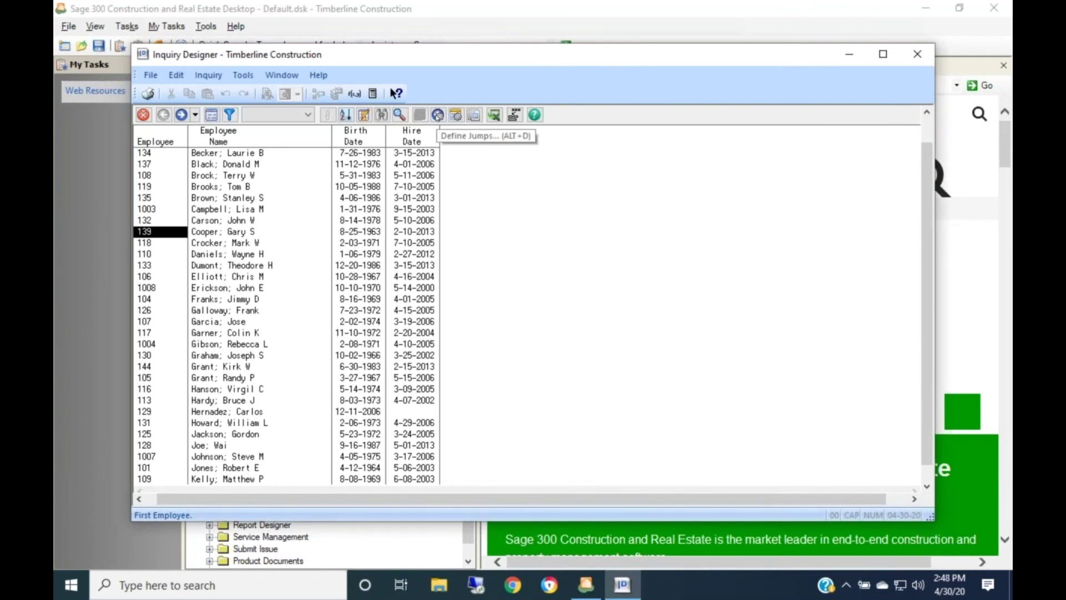
- Define PR - Check Pay as the Enter jump for the PR - Employee level
left_click(438, 116)
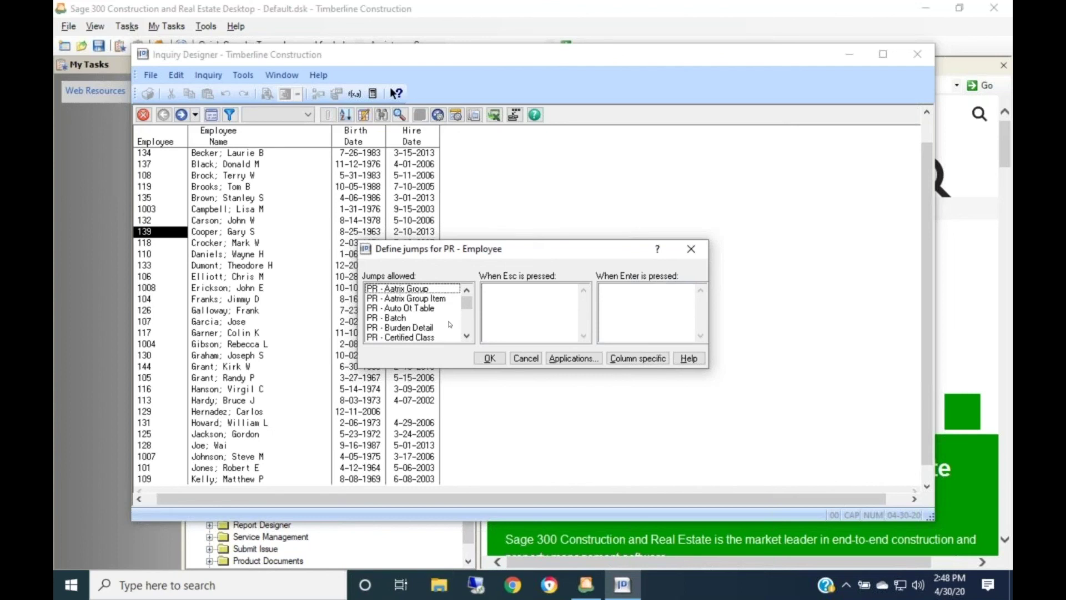
scroll(468, 328, "down", 1)
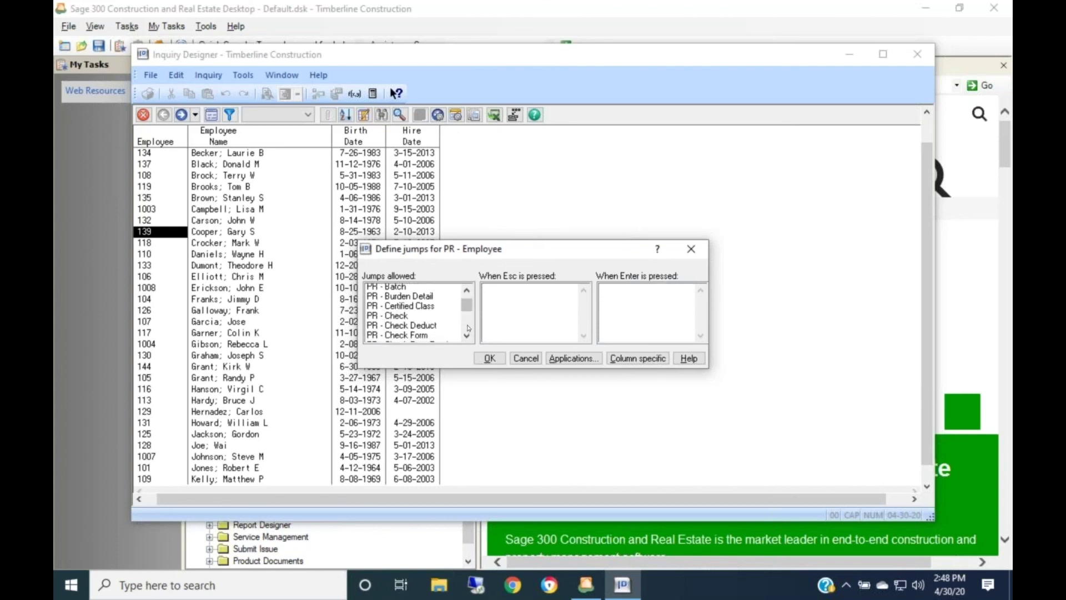
scroll(468, 327, "down", 1)
scroll(468, 327, "down", 2)
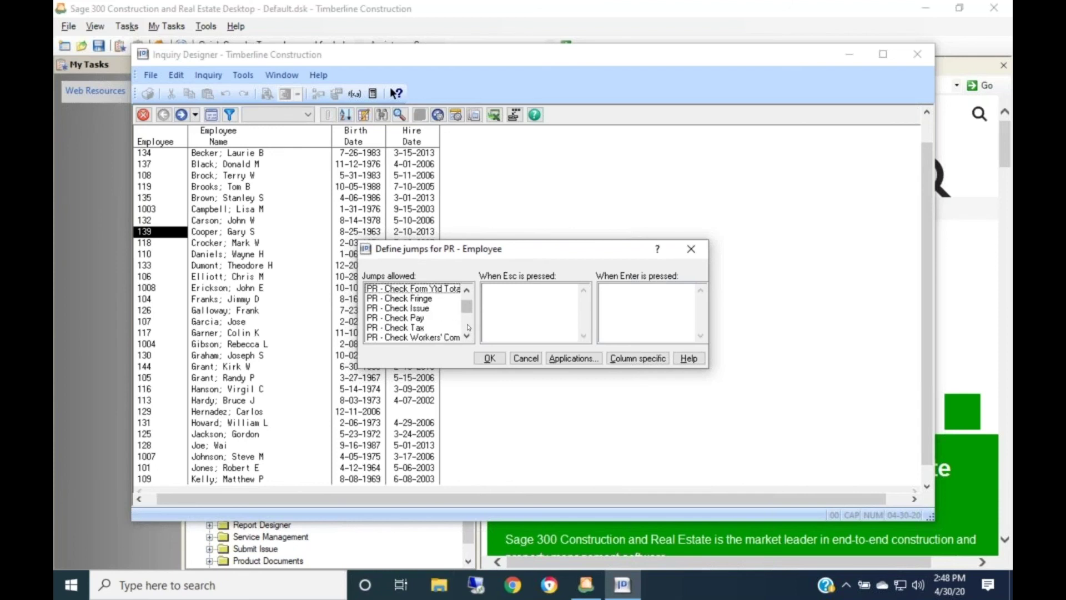
left_click(420, 318)
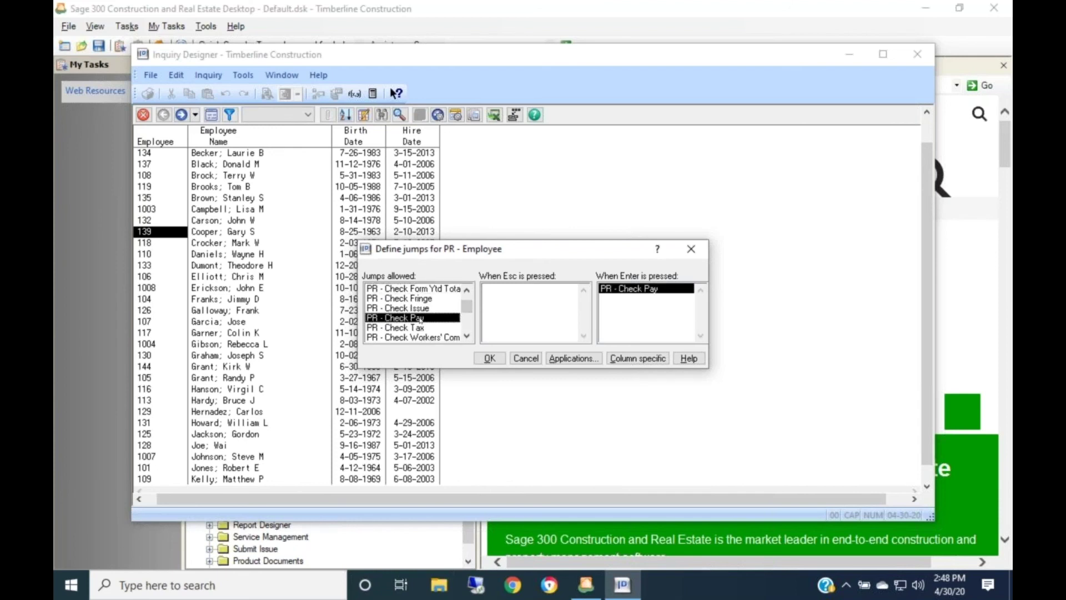
left_click(485, 359)
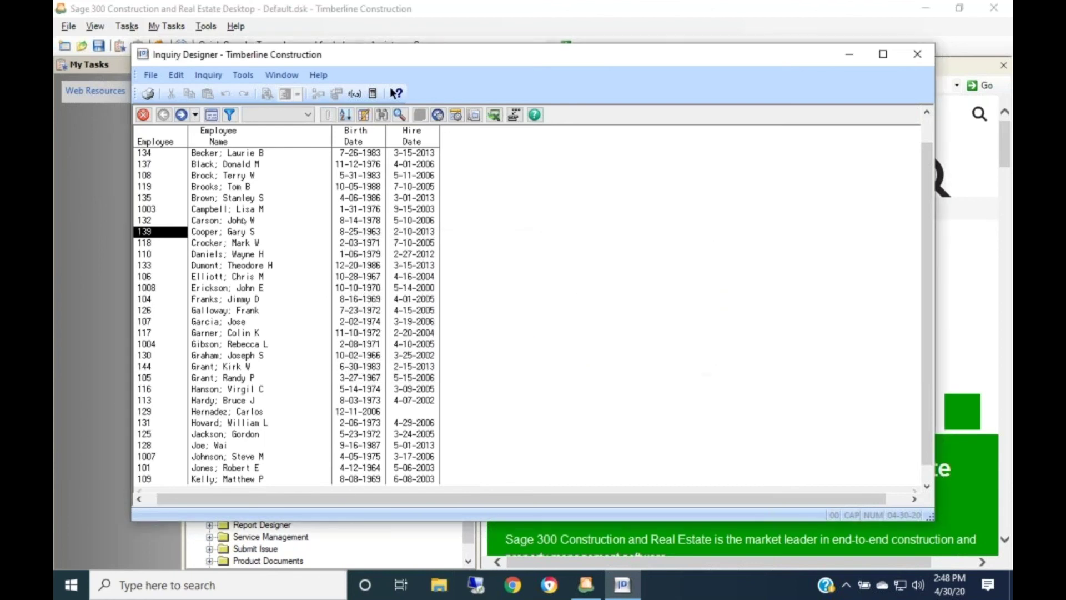
- Jump from the first listed employee, saving the table view as default "Employee Info" and choosing the Current PR transaction file
left_click(152, 156)
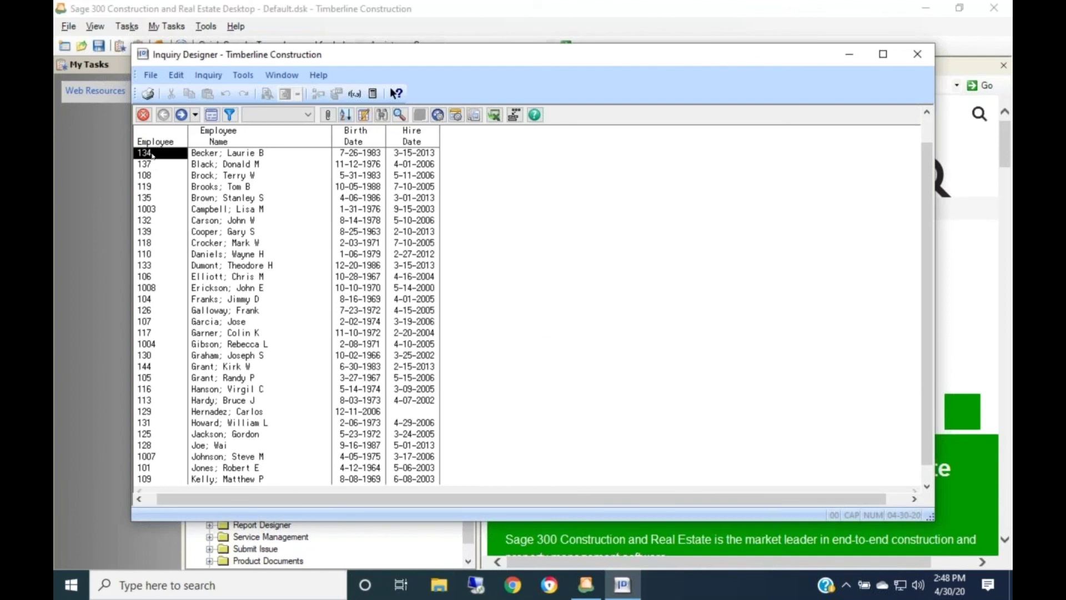
double_click(151, 156)
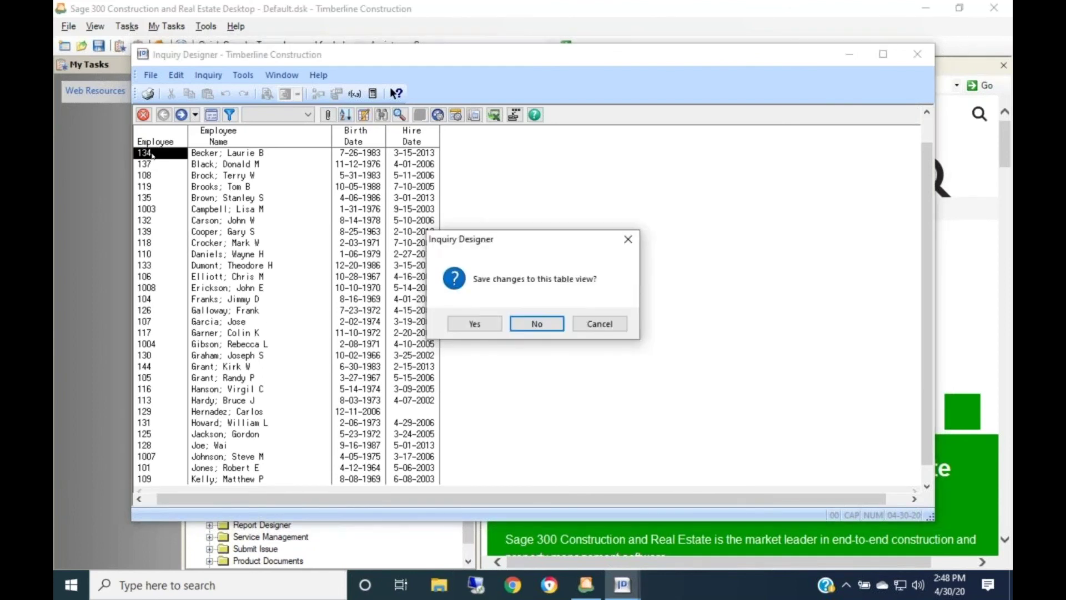
left_click(471, 324)
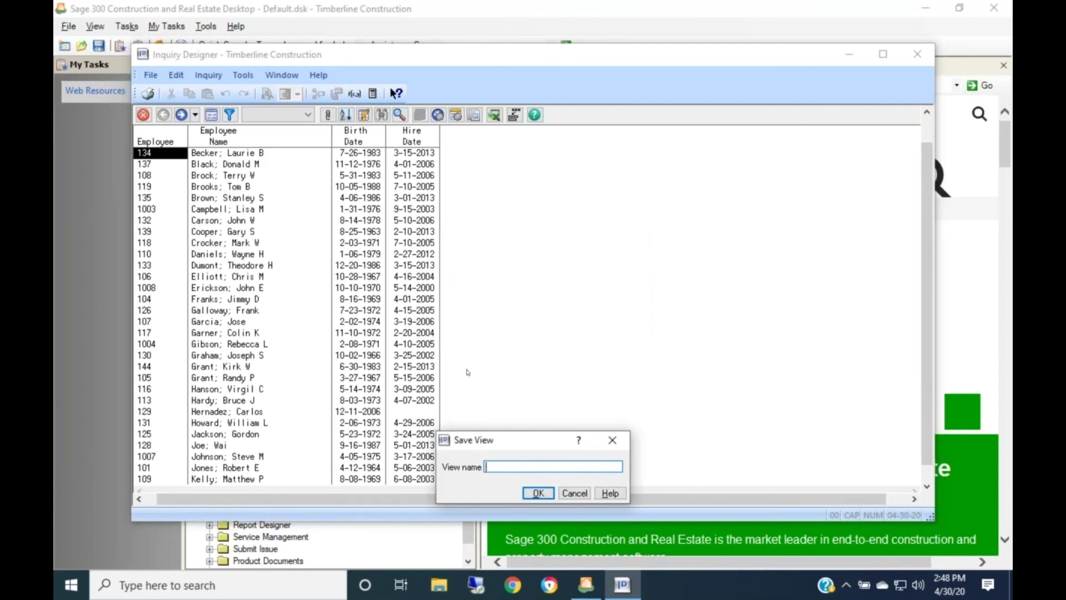
type("Employee Info")
left_click(536, 493)
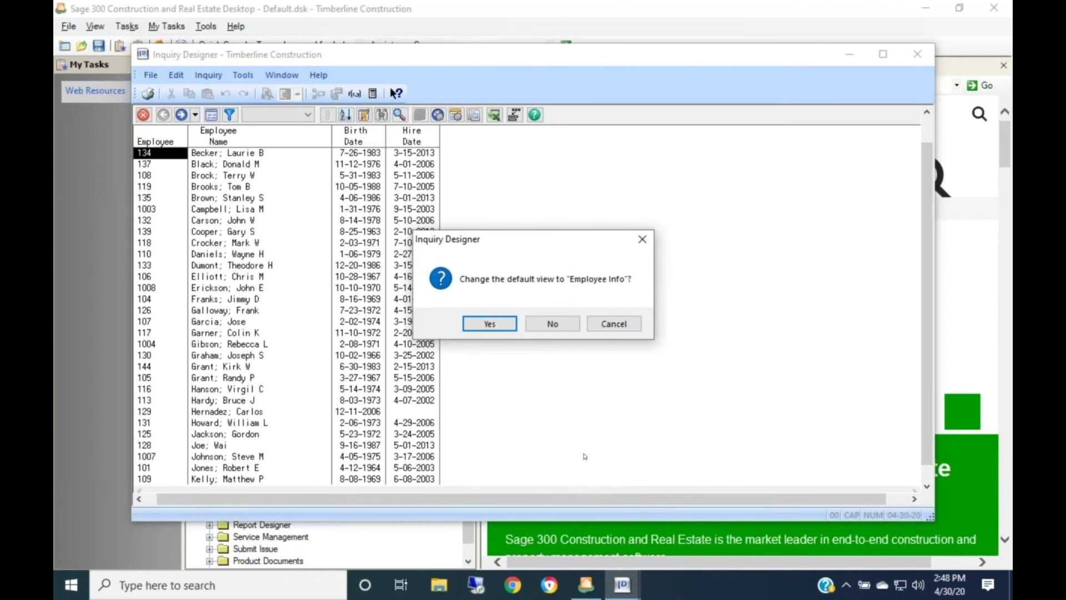
left_click(500, 324)
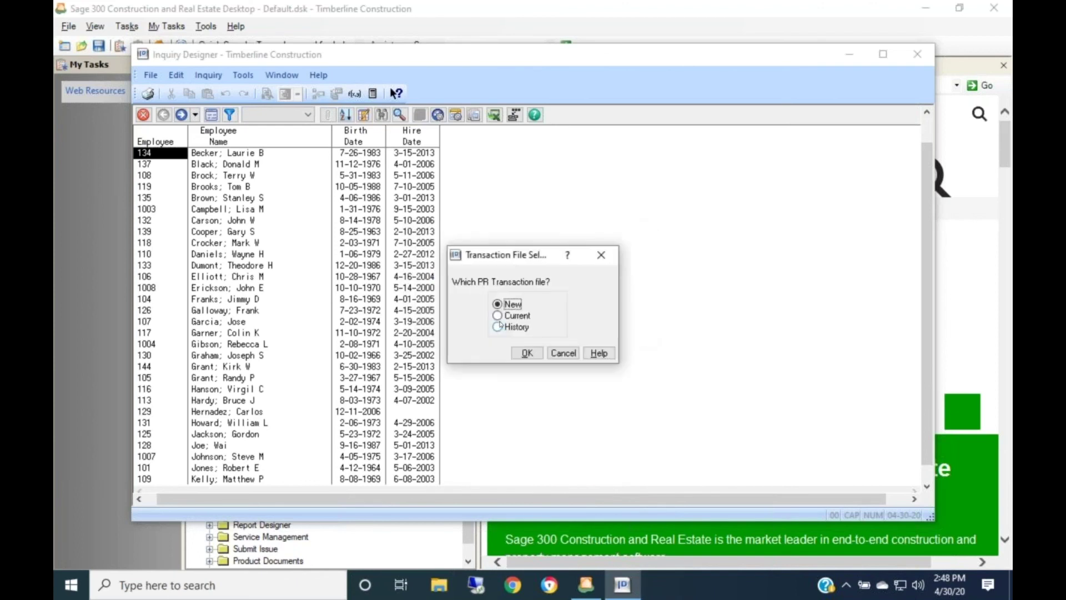
left_click(497, 316)
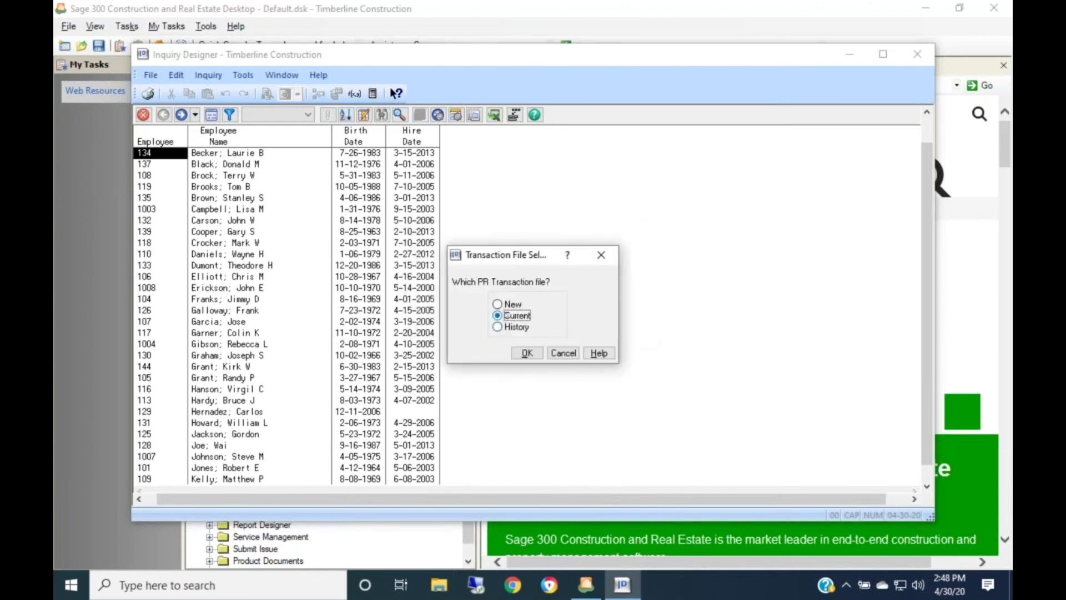
left_click(525, 355)
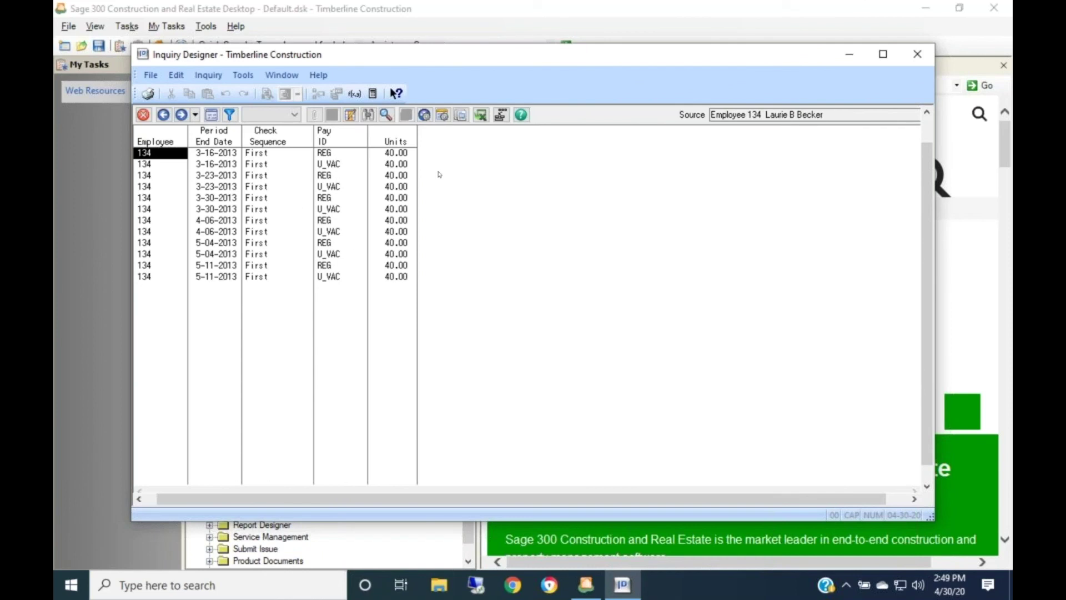
- Add an Amount column after the Units column in the PR - Check Pay view
double_click(403, 140)
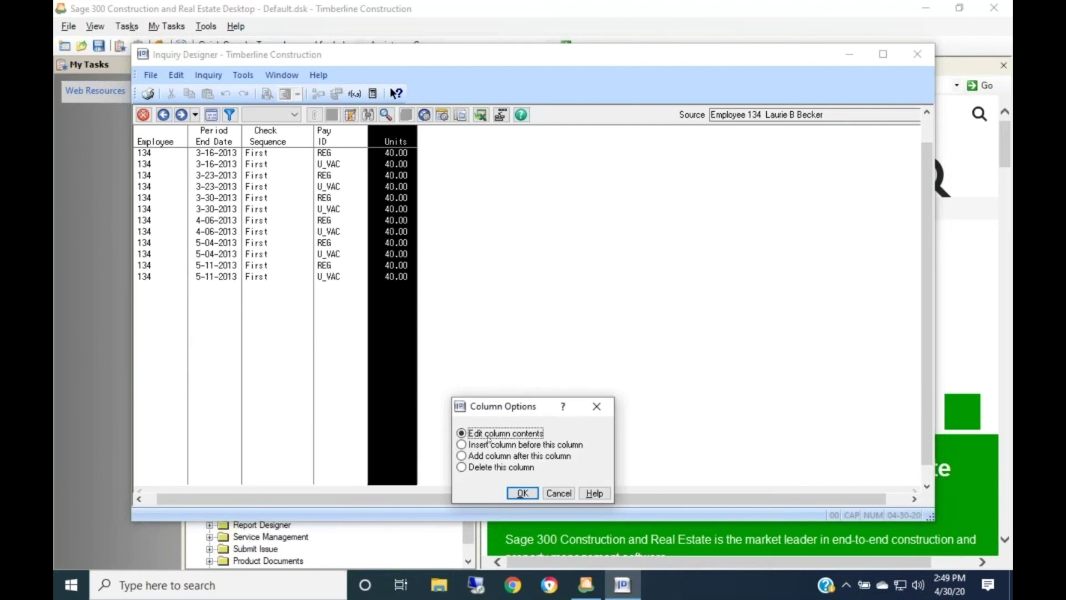
left_click(482, 457)
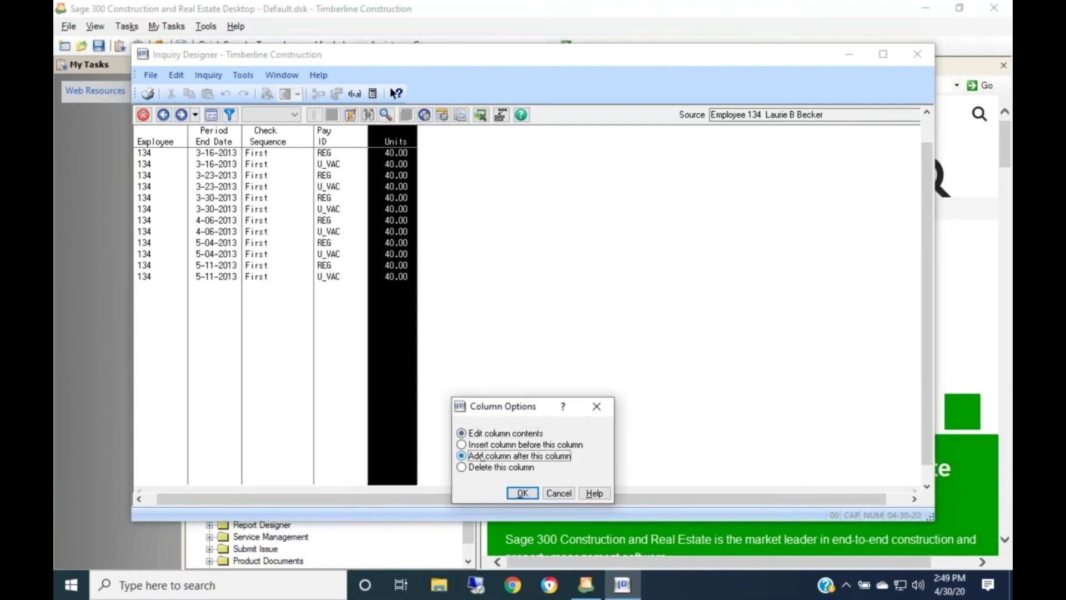
key("Return")
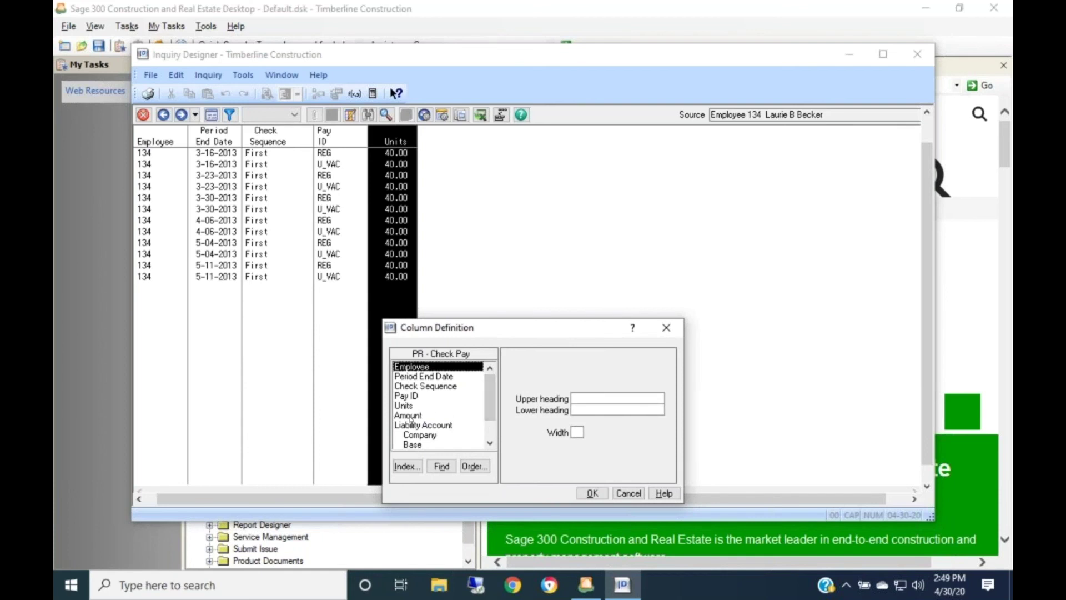
left_click(409, 417)
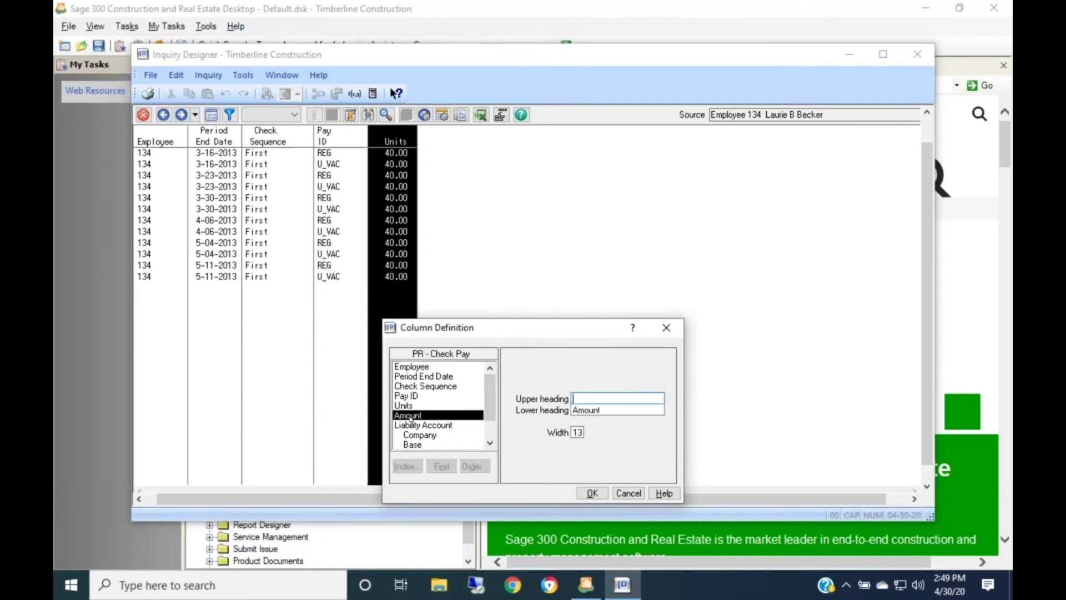
left_click(592, 494)
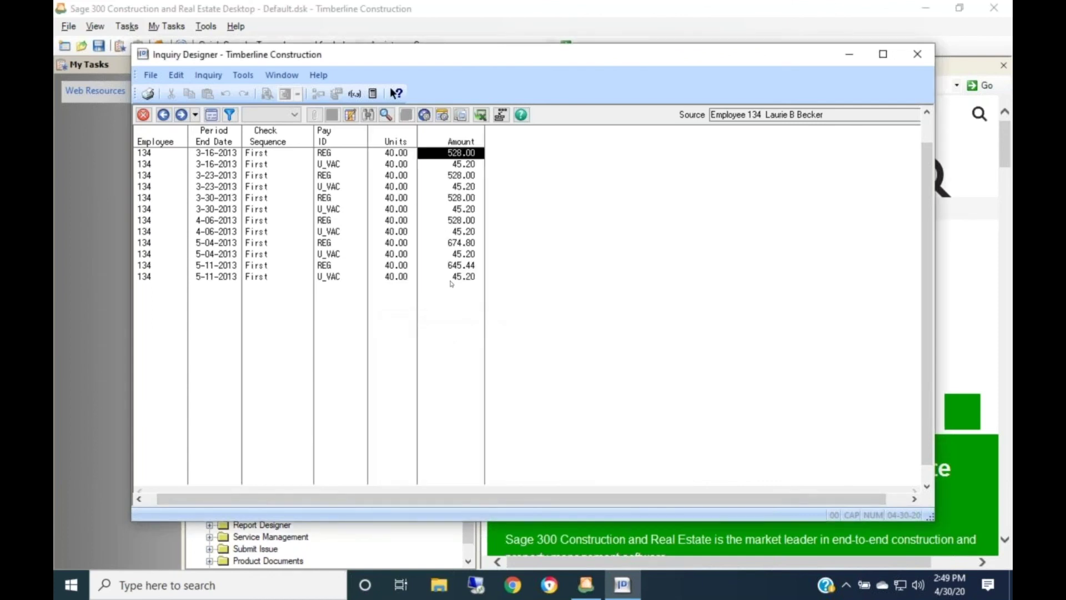
- Define PR - Time as the Enter jump for the PR - Check Pay level
left_click(178, 155)
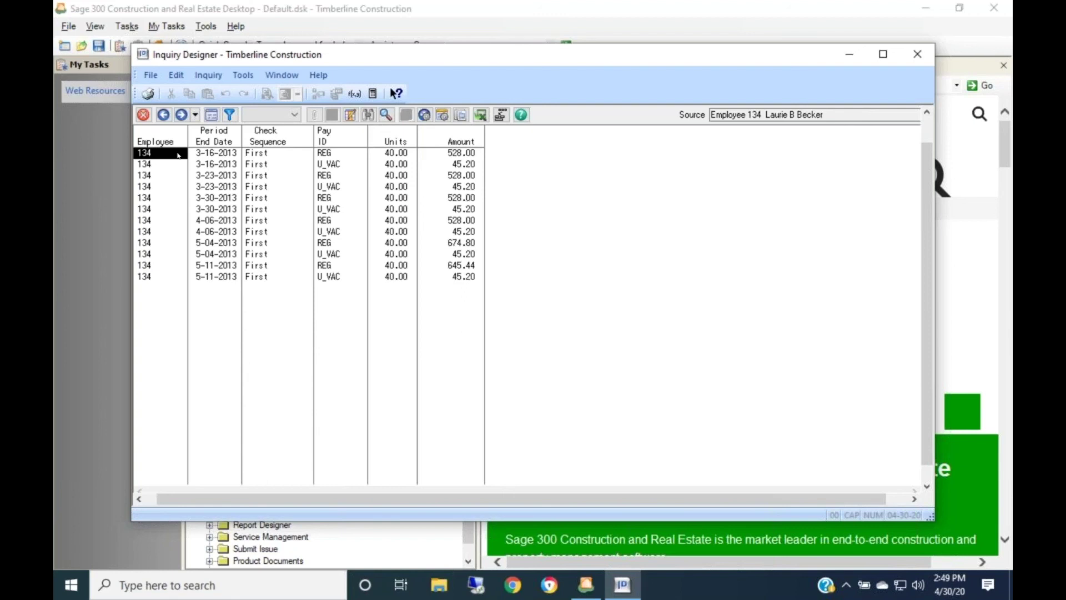
left_click(423, 119)
left_click(467, 335)
left_click_drag(467, 335, 467, 334)
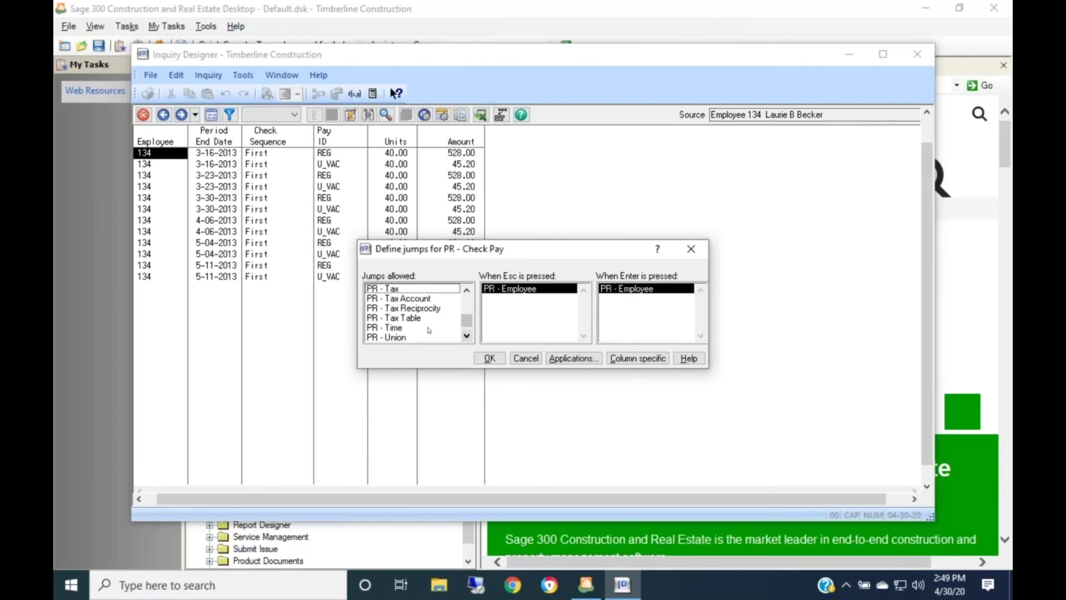
left_click(389, 328)
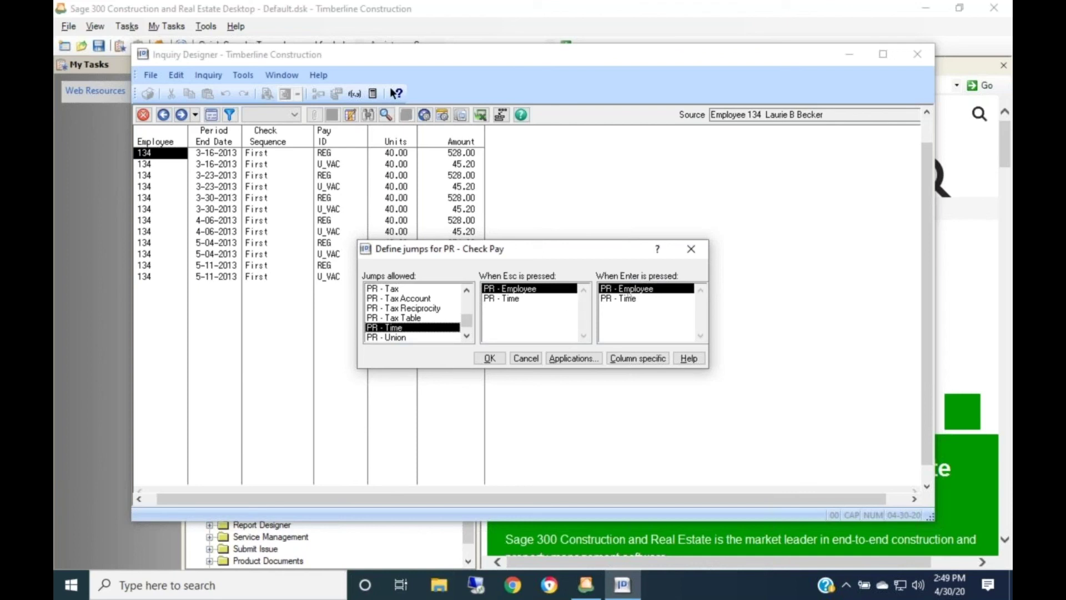
left_click(628, 300)
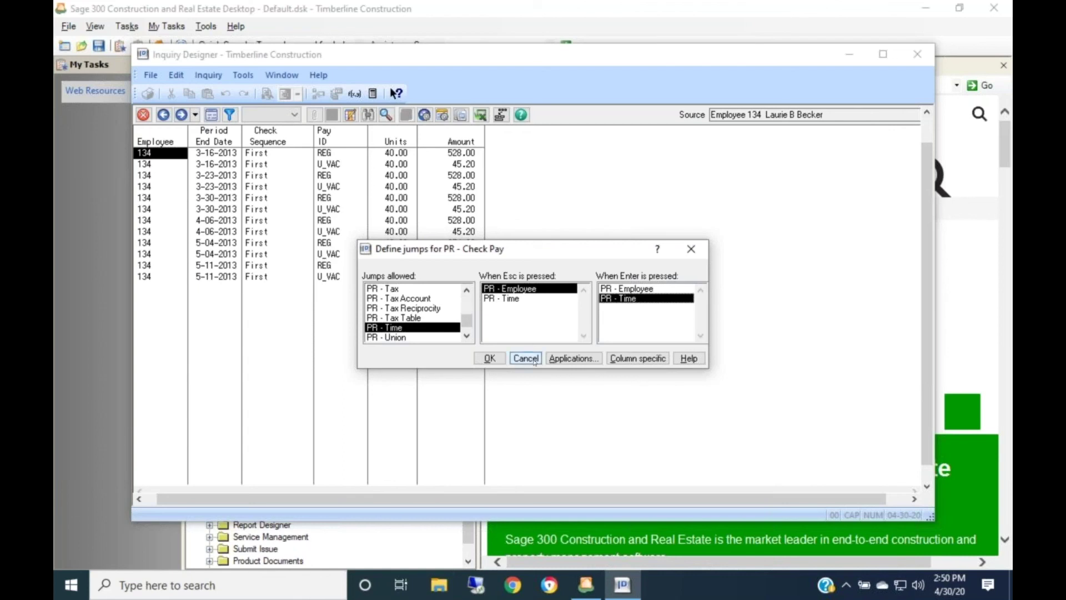
left_click(493, 358)
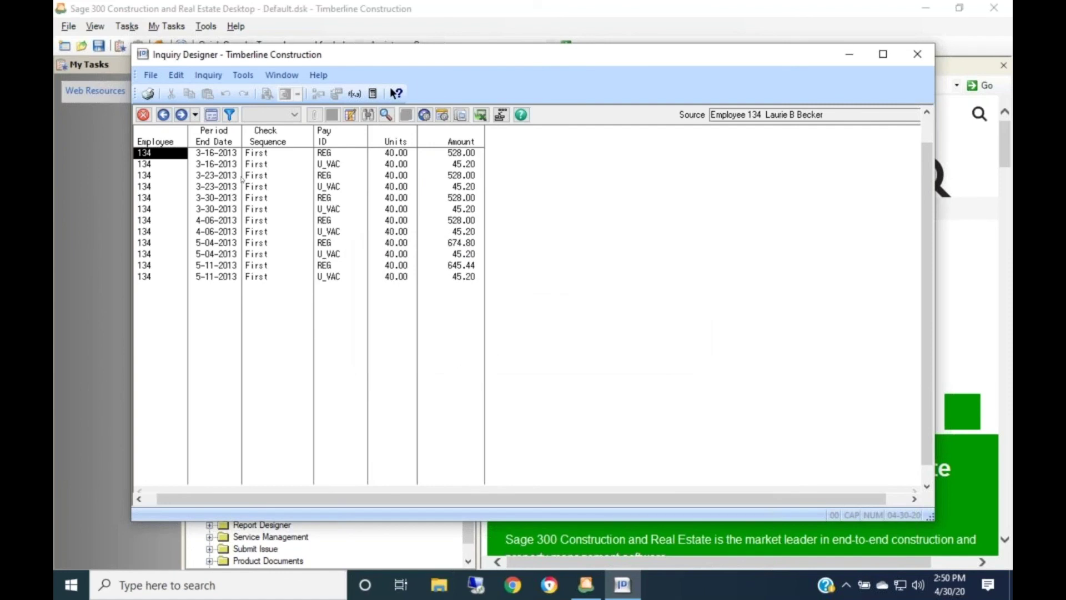
- Jump from the first check pay row, saving the table view as "Employee Pay" without making it the default
double_click(154, 154)
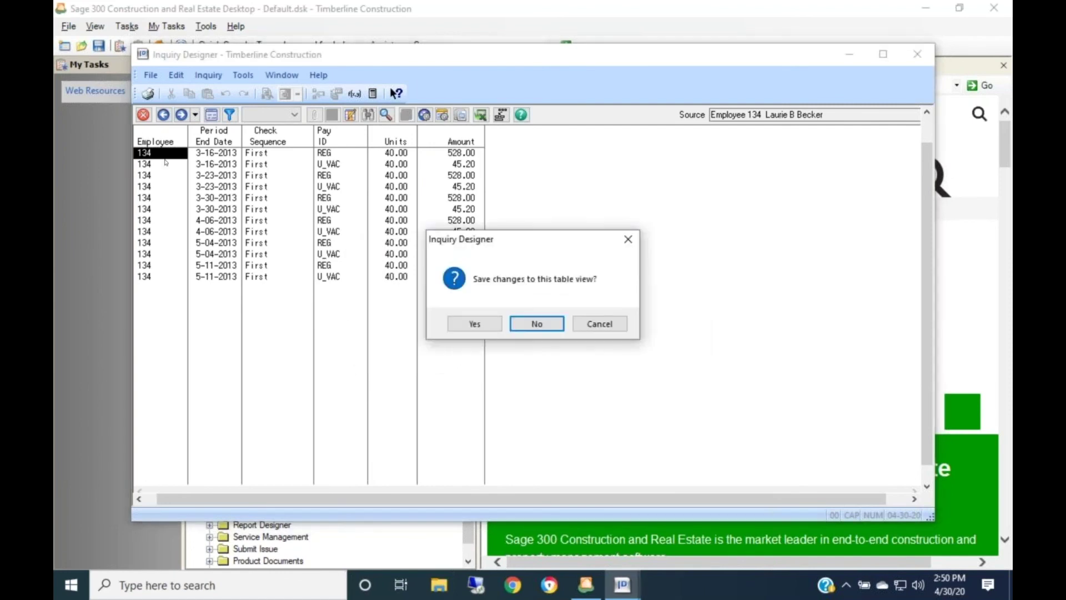
left_click(471, 330)
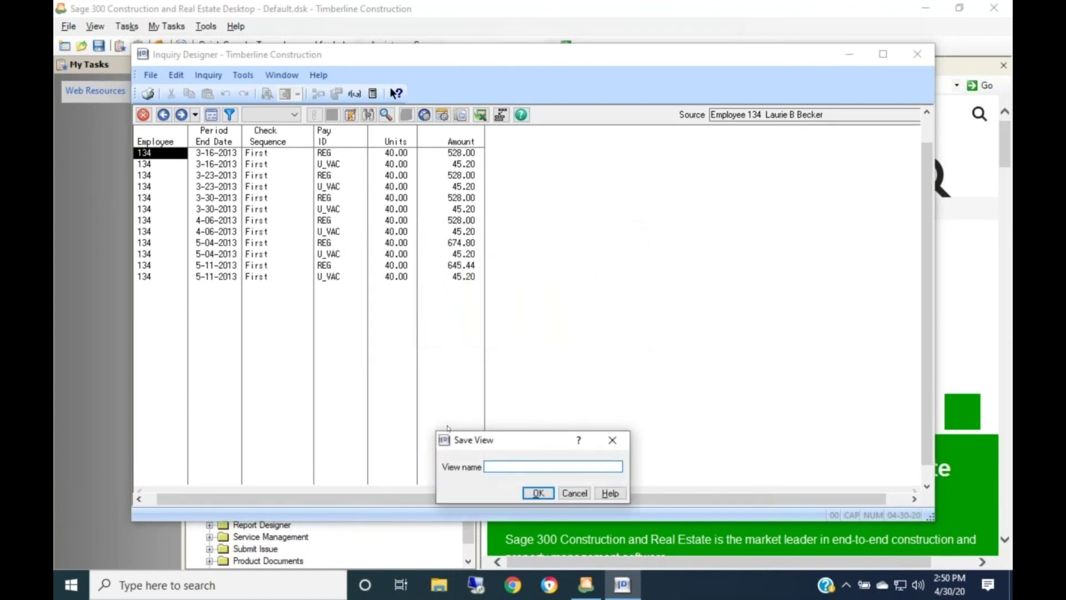
type("Employee Pay")
key("Return")
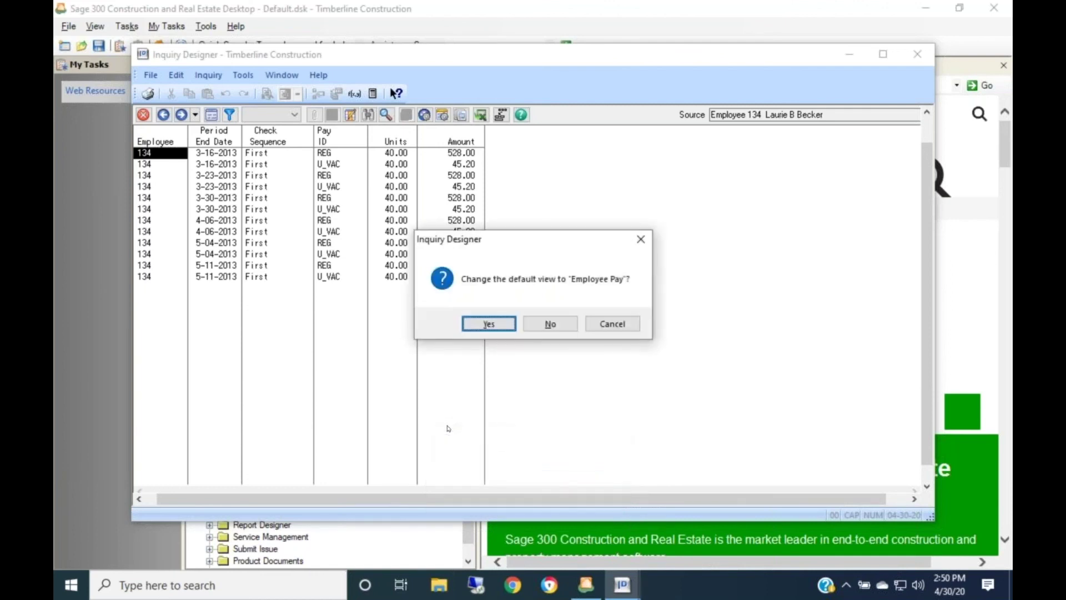
left_click(543, 323)
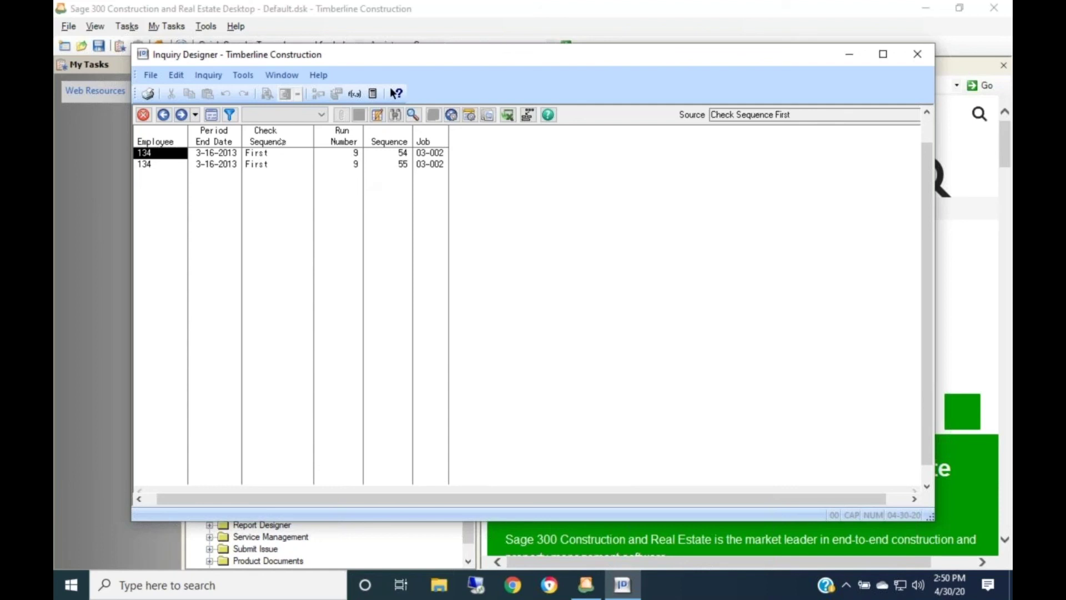
- Delete the Check Sequence, Run Number and Sequence columns from the PR - Time view
double_click(294, 141)
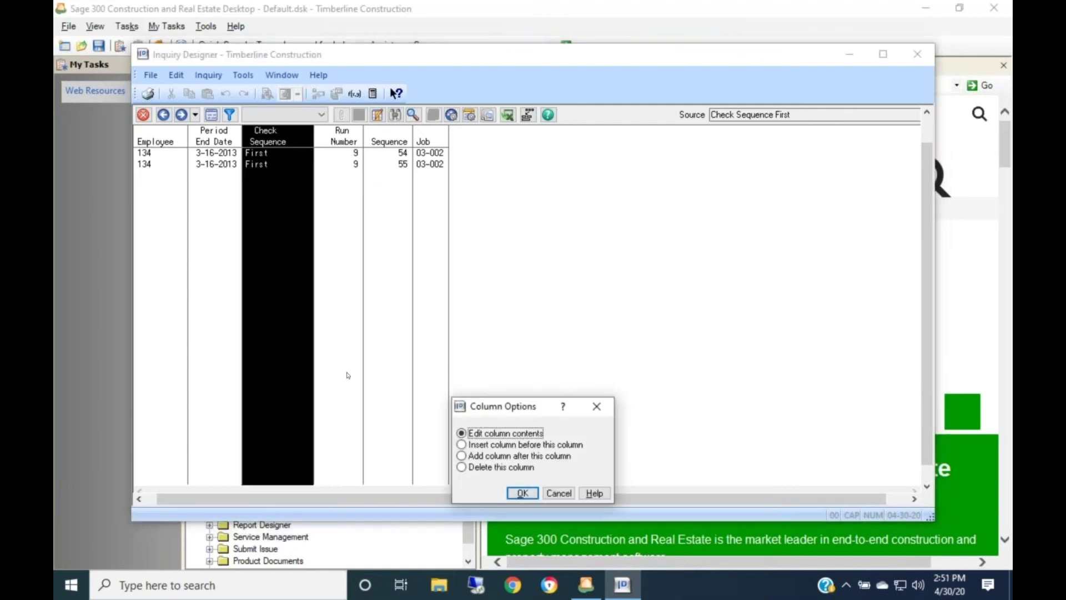
left_click(476, 468)
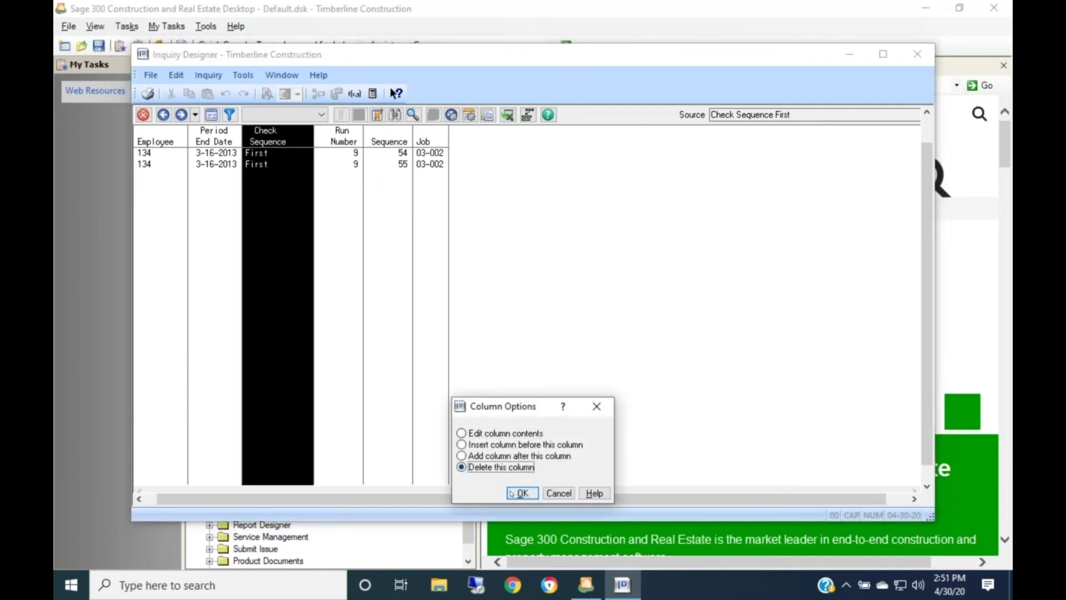
left_click(522, 493)
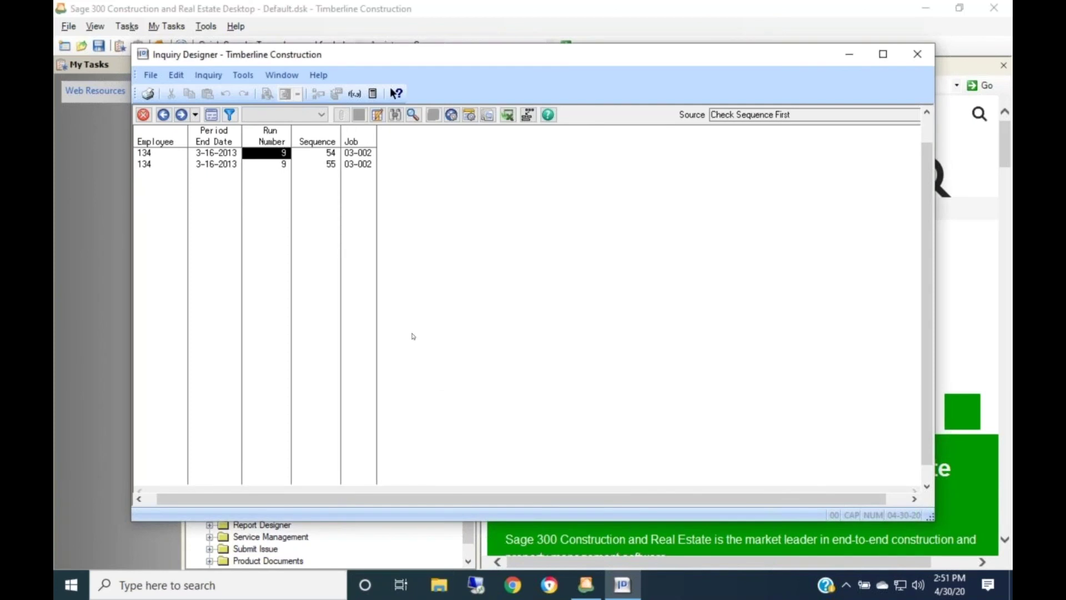
double_click(270, 138)
left_click(482, 468)
left_click(522, 492)
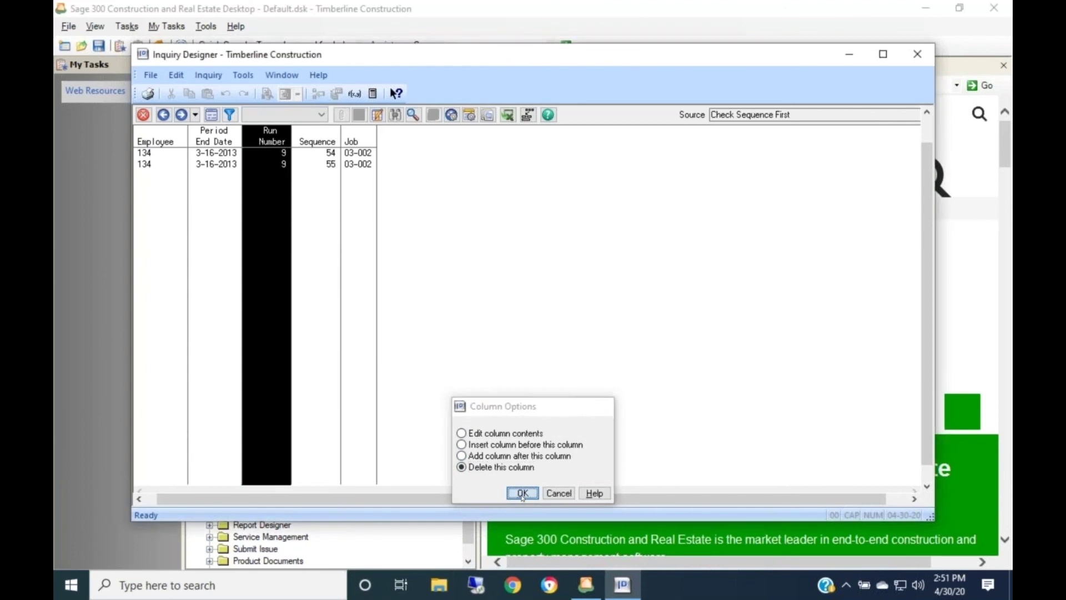
double_click(265, 139)
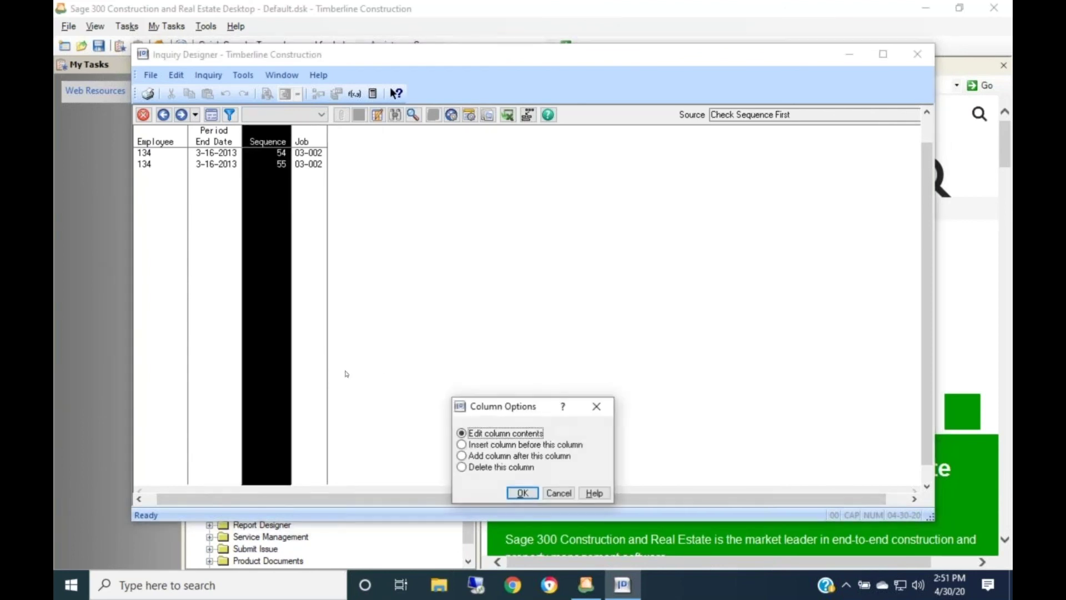
left_click(461, 467)
left_click(522, 493)
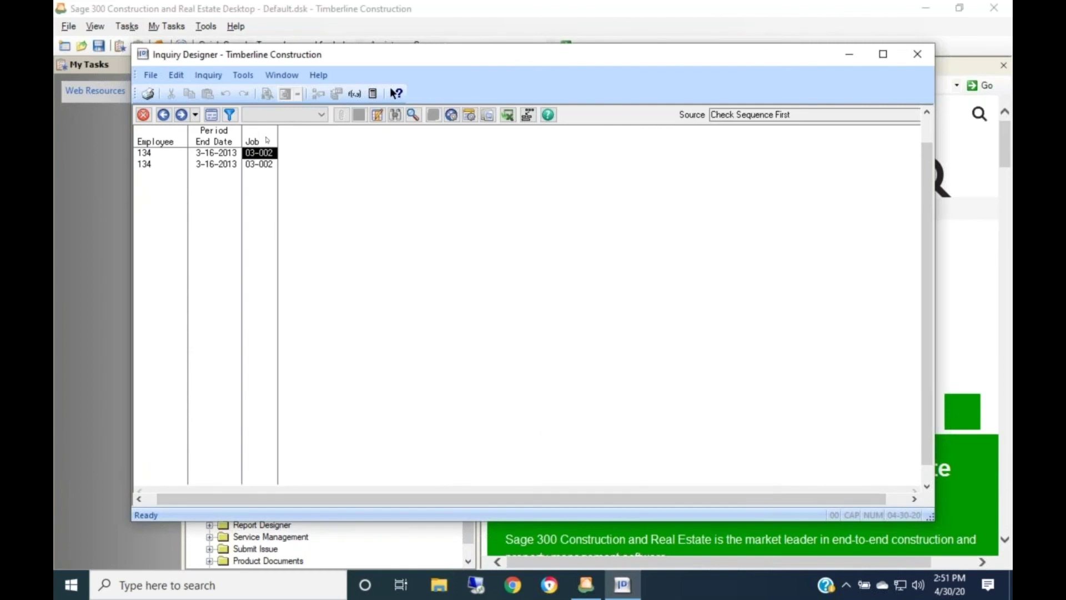
- Add a JC Cost Code column after the Job column
double_click(267, 140)
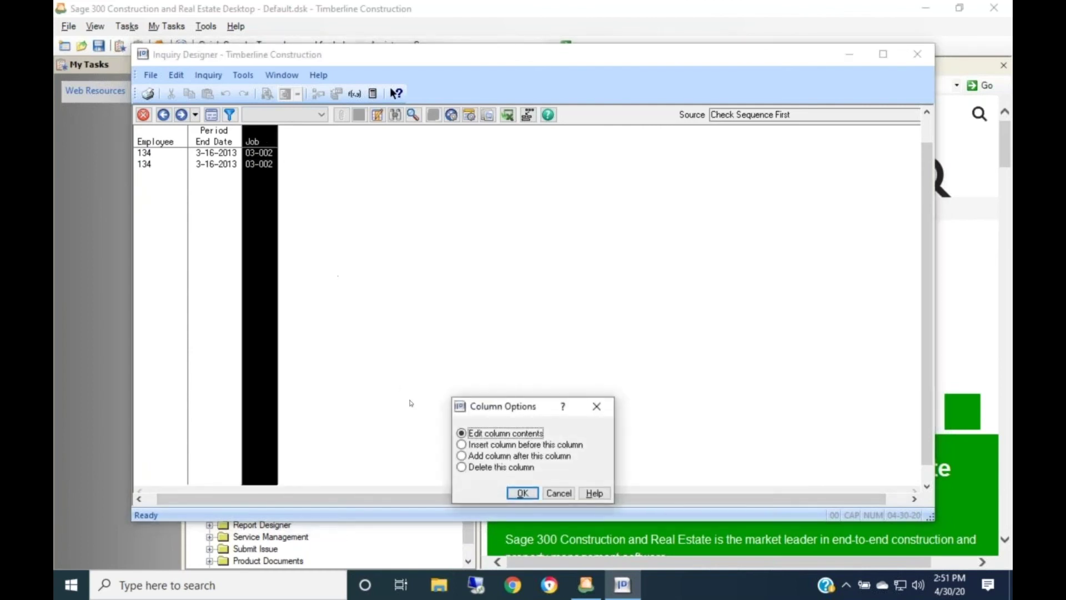
left_click(477, 456)
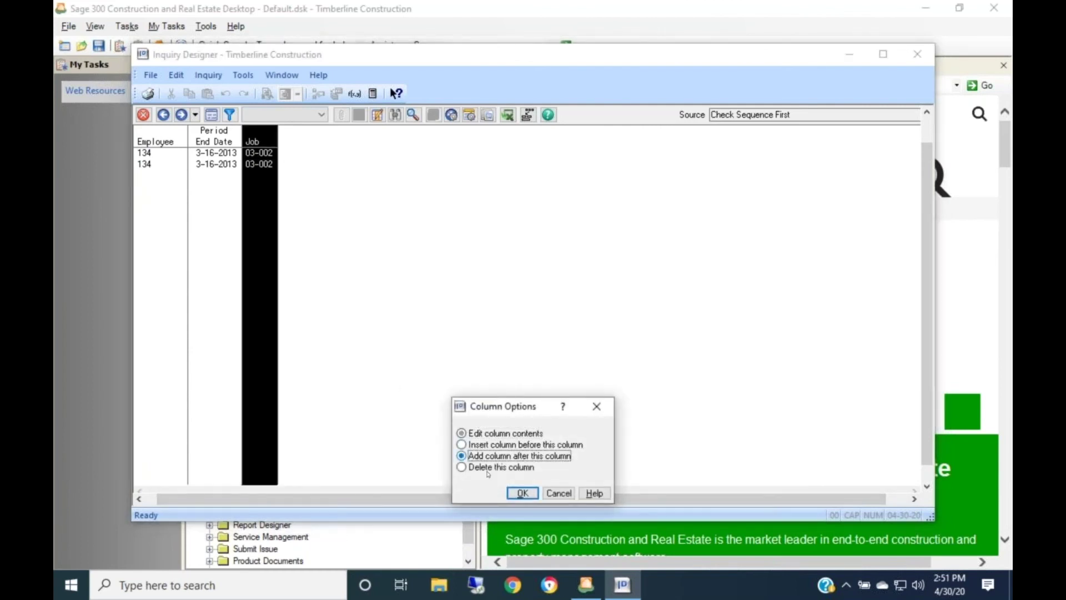
left_click(522, 493)
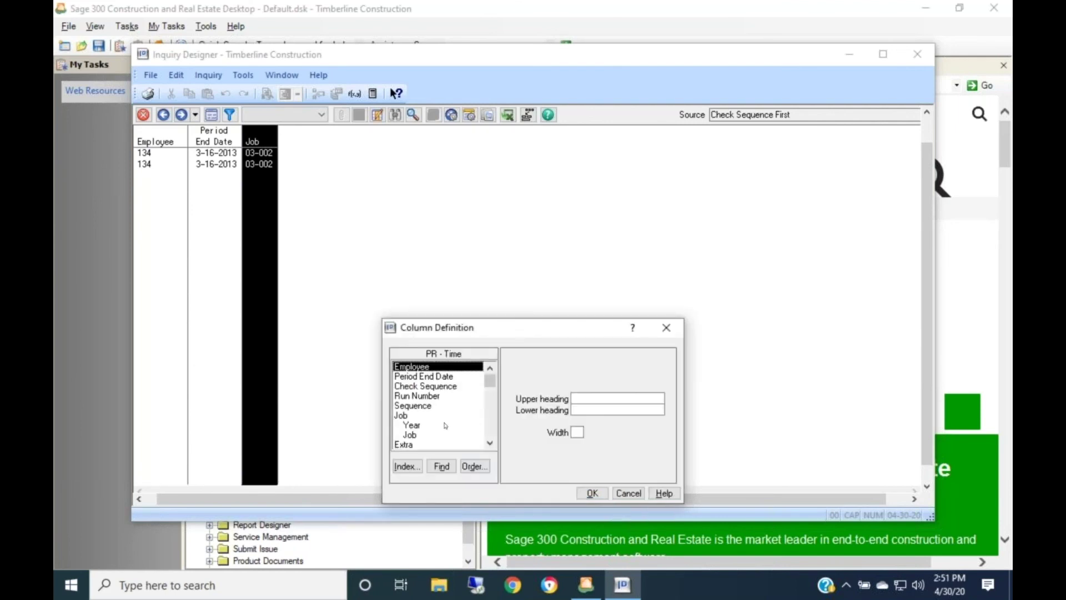
left_click(490, 444)
left_click(490, 444)
left_click(491, 445)
left_click(491, 444)
left_click(438, 416)
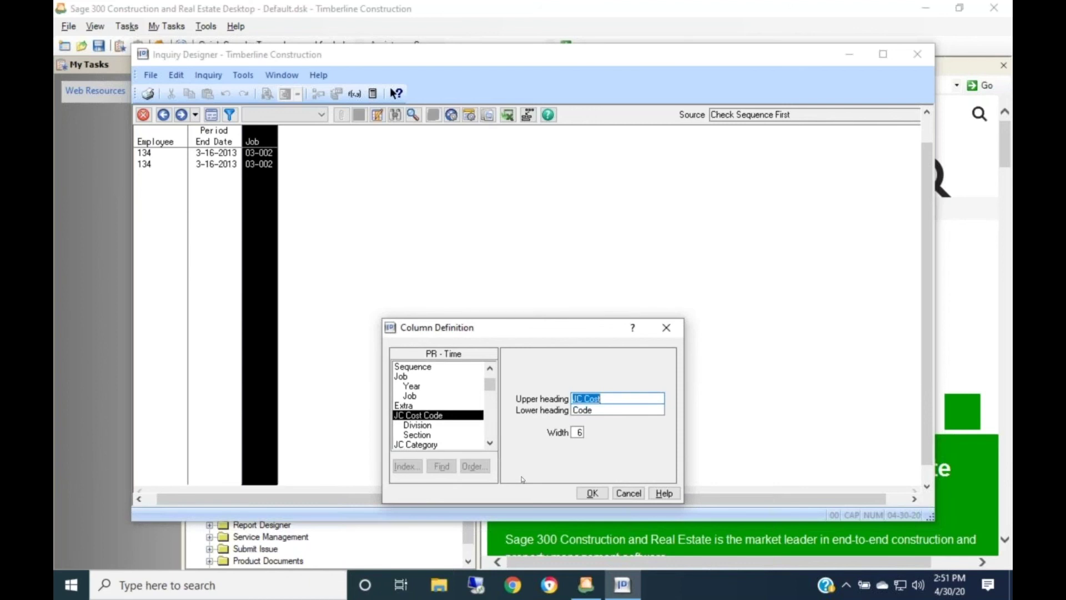
left_click(590, 493)
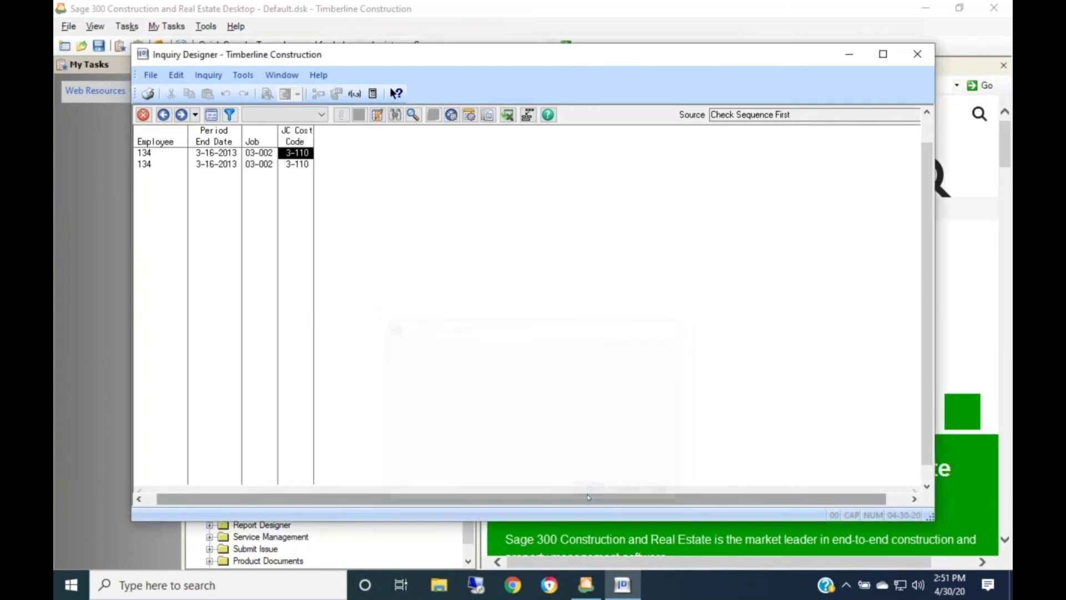
- Add an Amount column after the JC Cost Code column in the PR - Time view
left_click(303, 141)
double_click(303, 141)
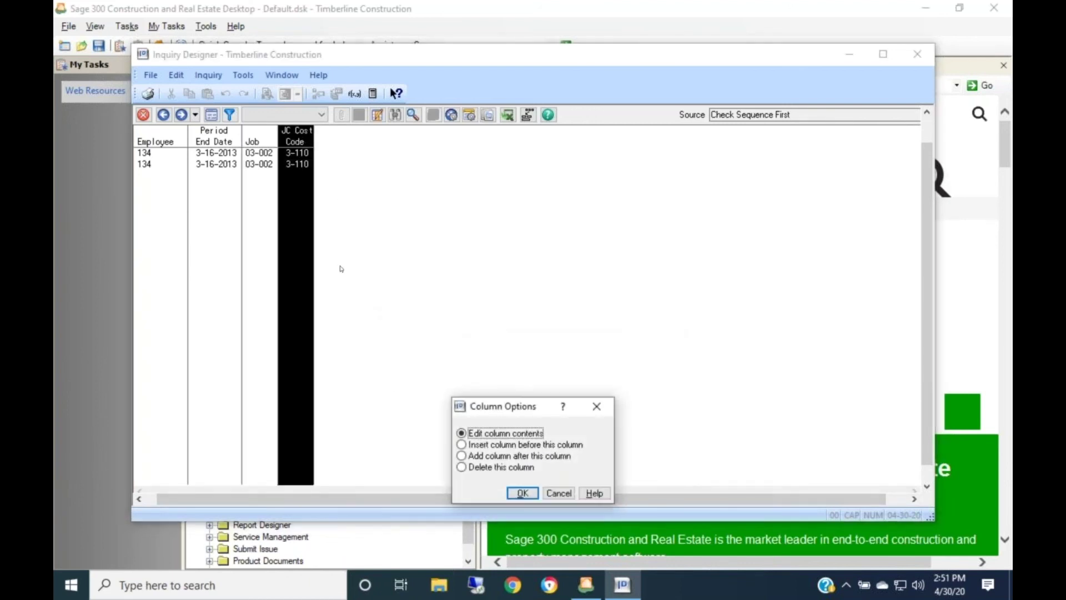
left_click(469, 456)
left_click(522, 493)
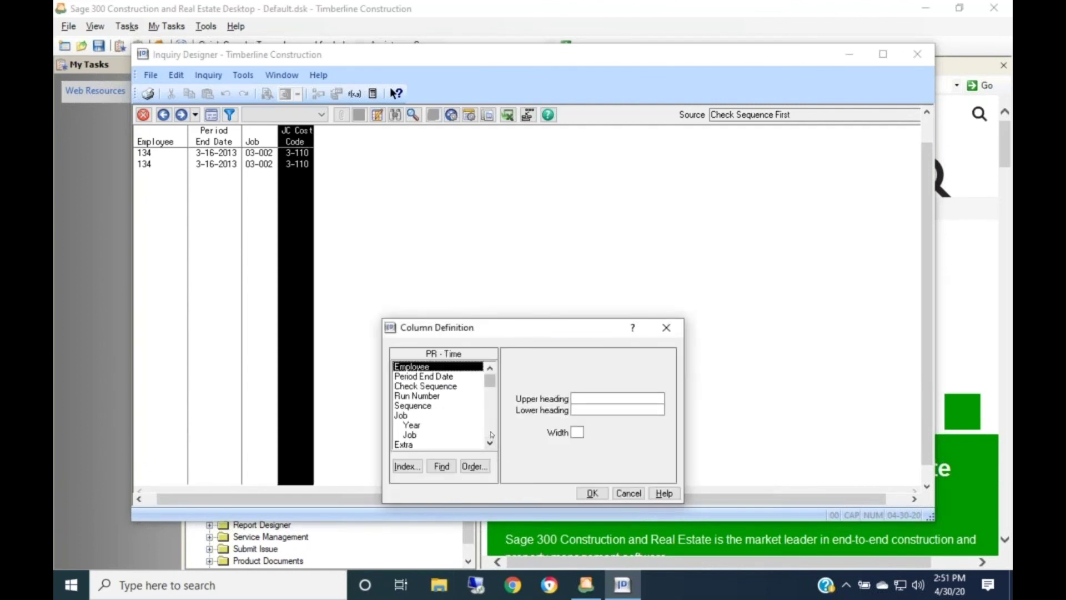
left_click(491, 437)
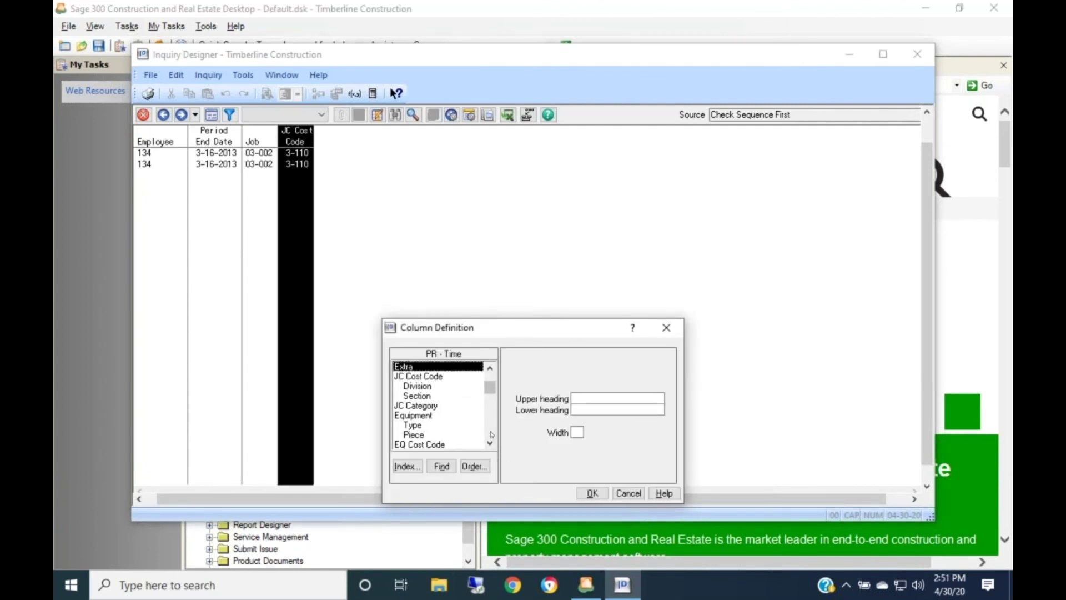
left_click(491, 436)
left_click(491, 436)
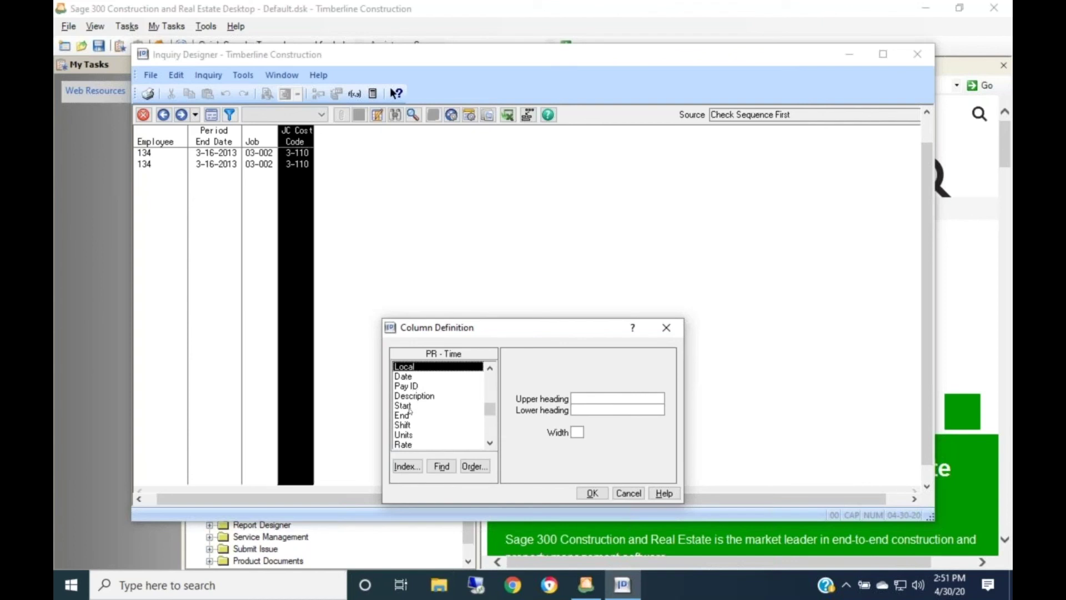
left_click(491, 444)
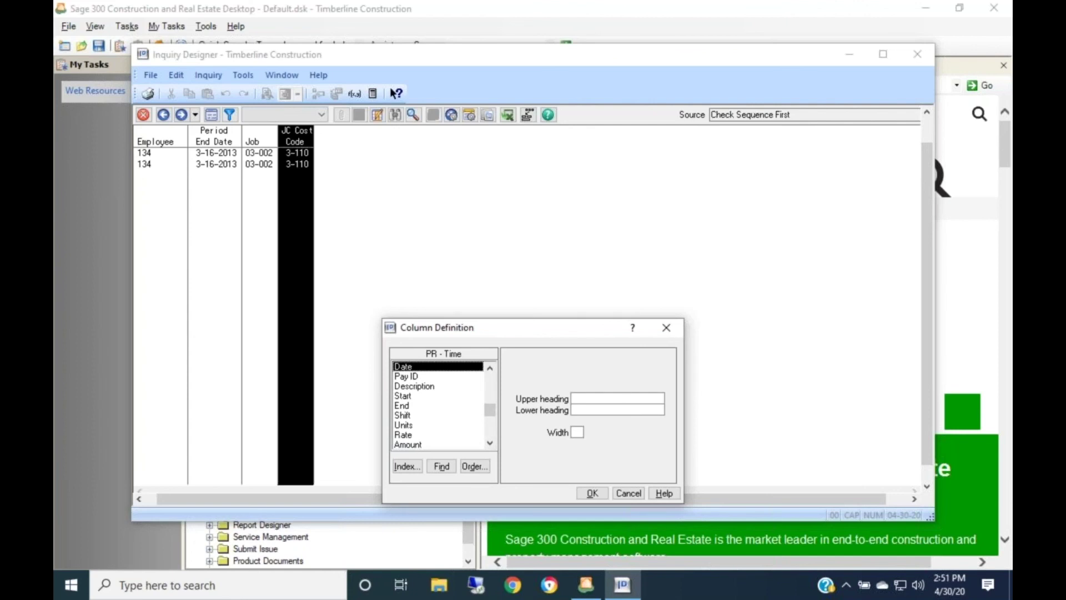
double_click(439, 444)
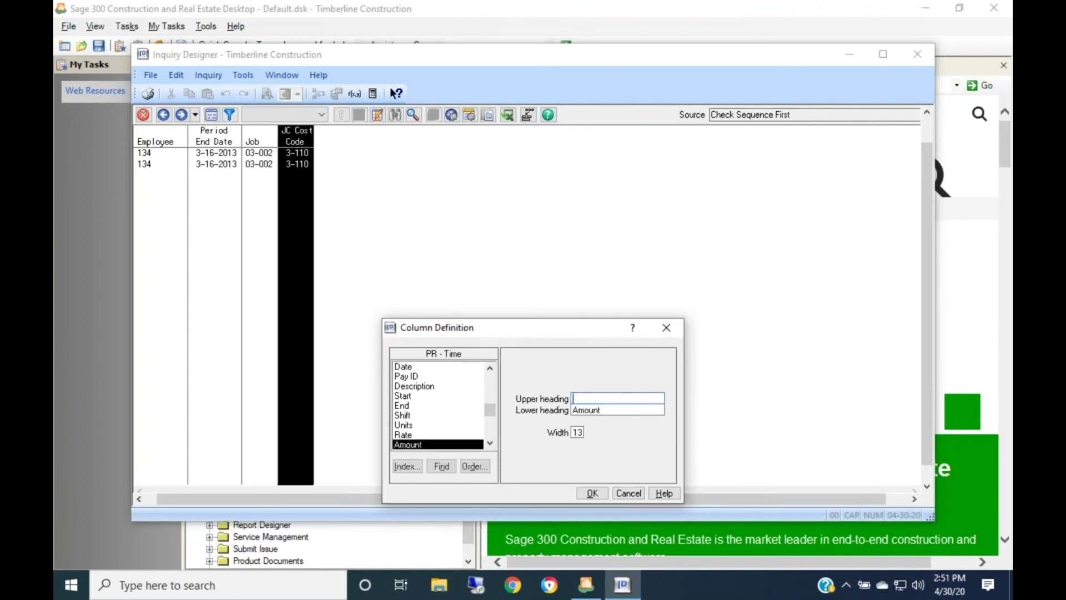
left_click(589, 493)
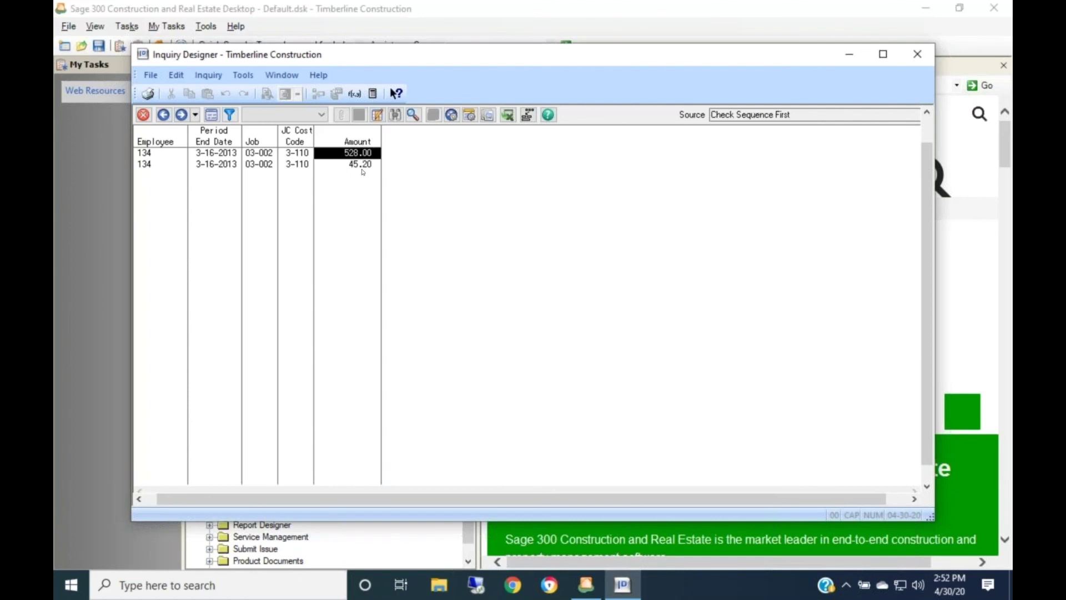
- Return to the check pay level, saving the time table view as "PR Time" without making it the default
left_click(163, 115)
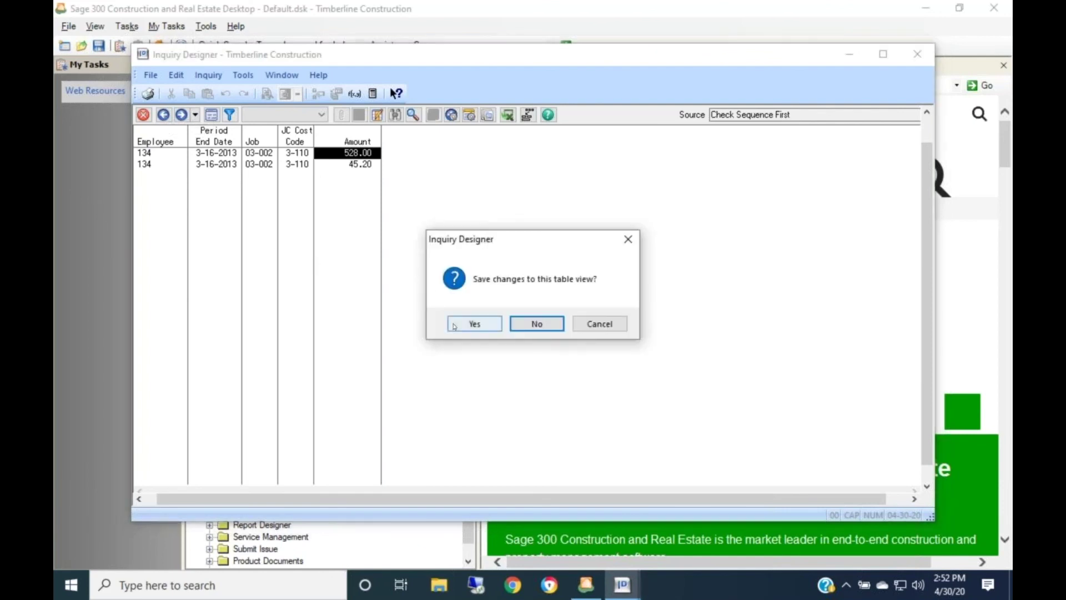
left_click(470, 323)
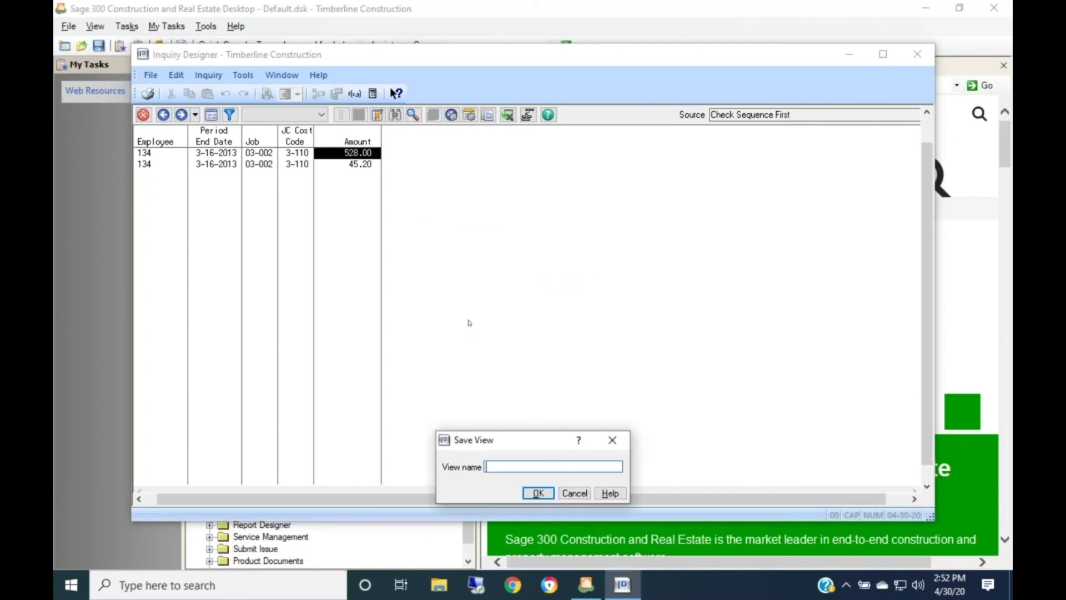
type("PR Time")
key("Return")
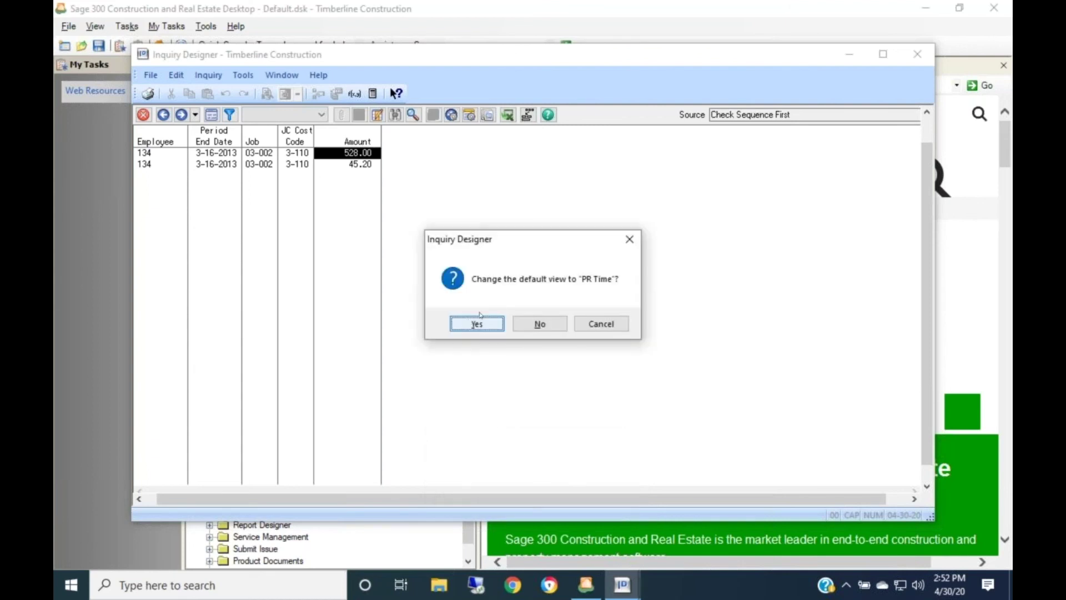
left_click(540, 323)
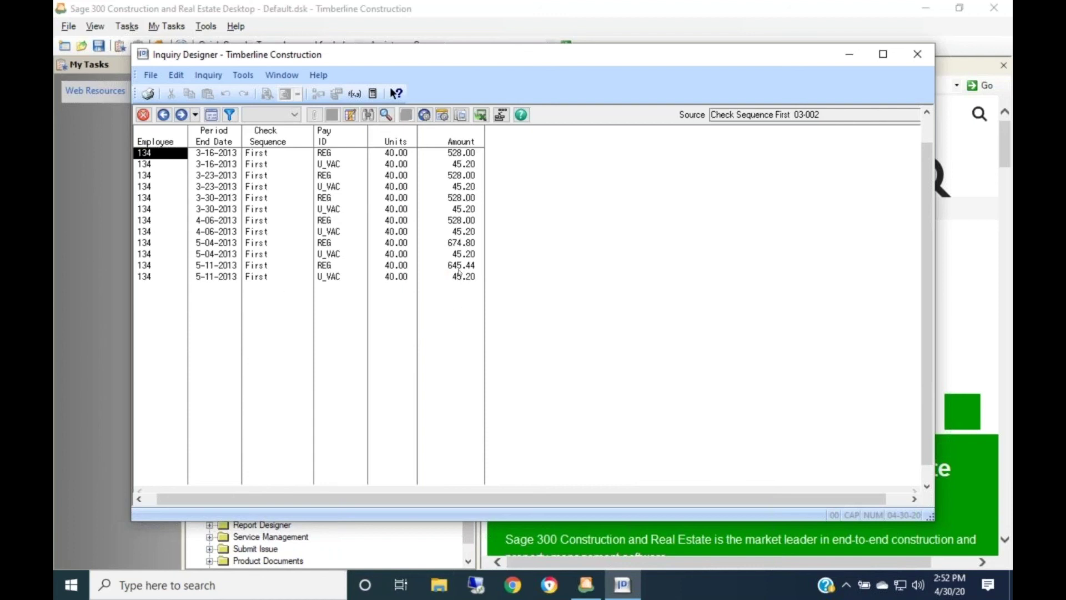
- Open the time entries of the 5-11-2013 REG pay row and insert a Pay ID column before the Amount column
left_click(157, 267)
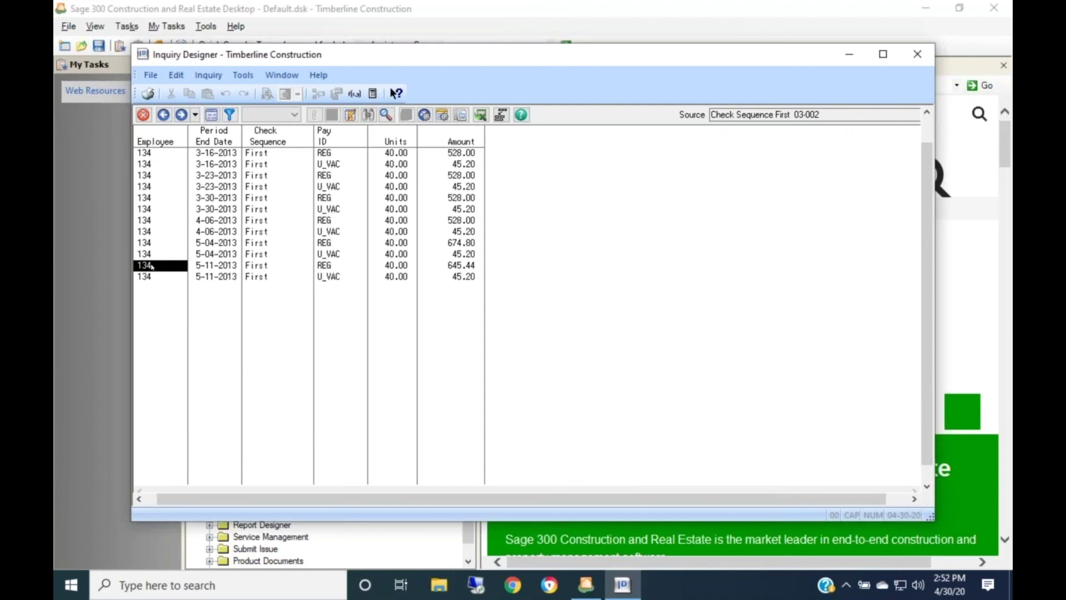
double_click(160, 265)
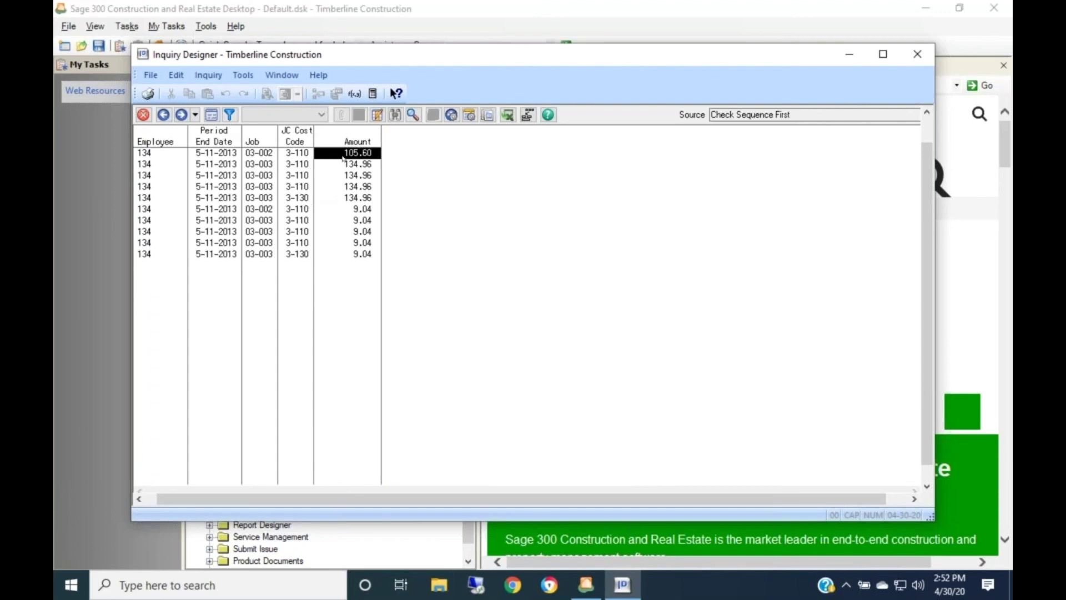
double_click(341, 174)
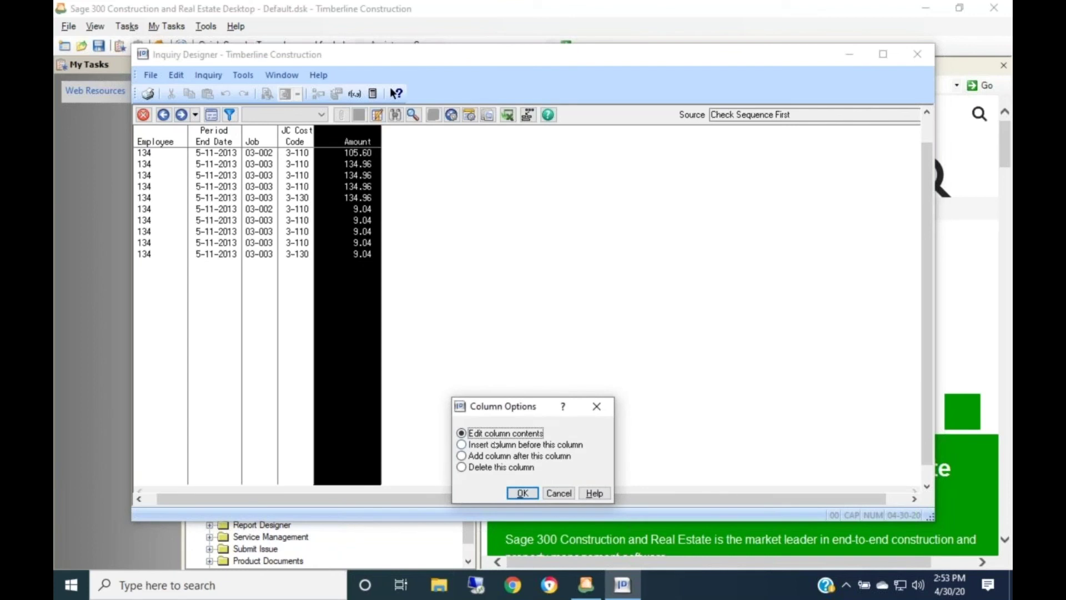
left_click(496, 444)
key("Return")
left_click(490, 433)
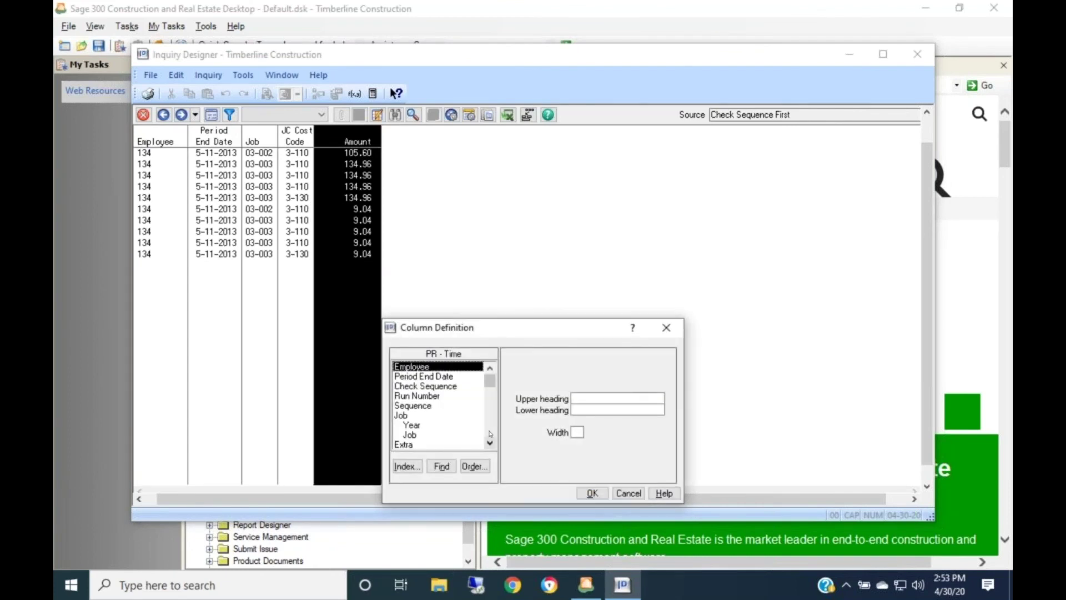
left_click(490, 433)
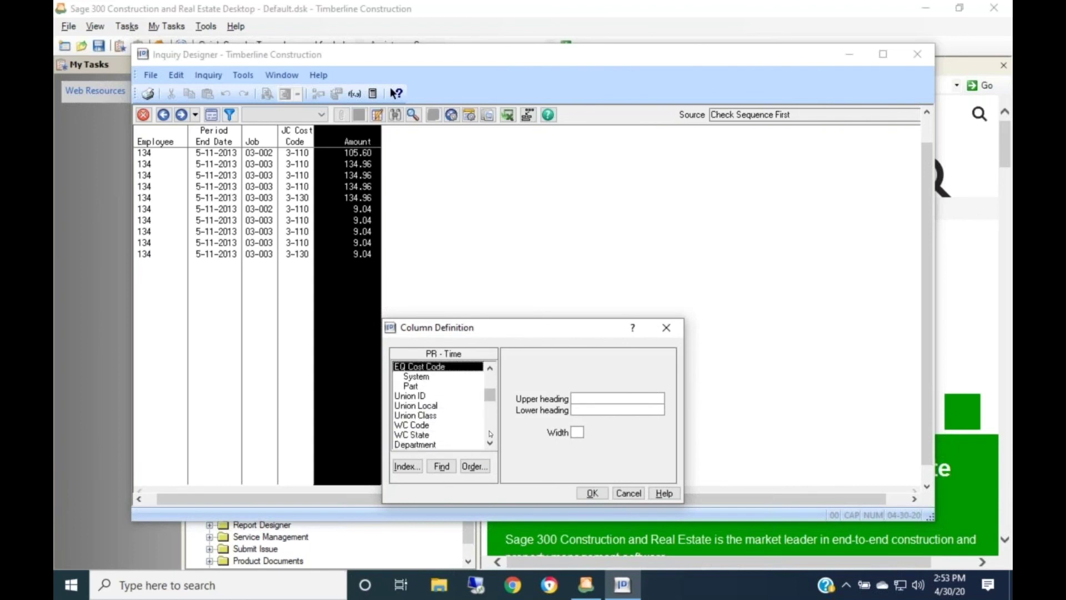
left_click(490, 434)
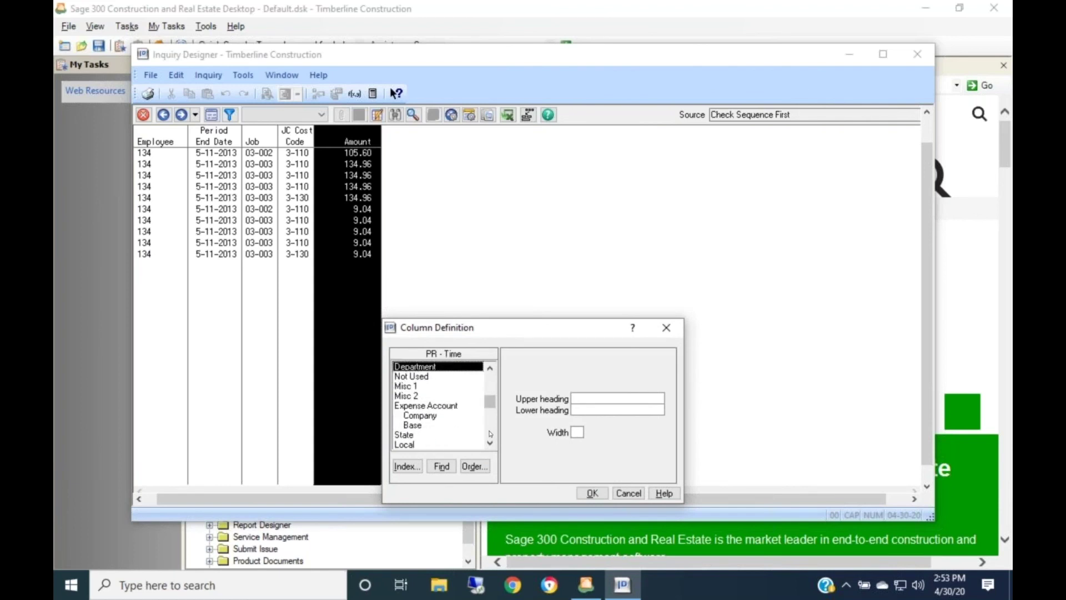
left_click(490, 433)
double_click(414, 386)
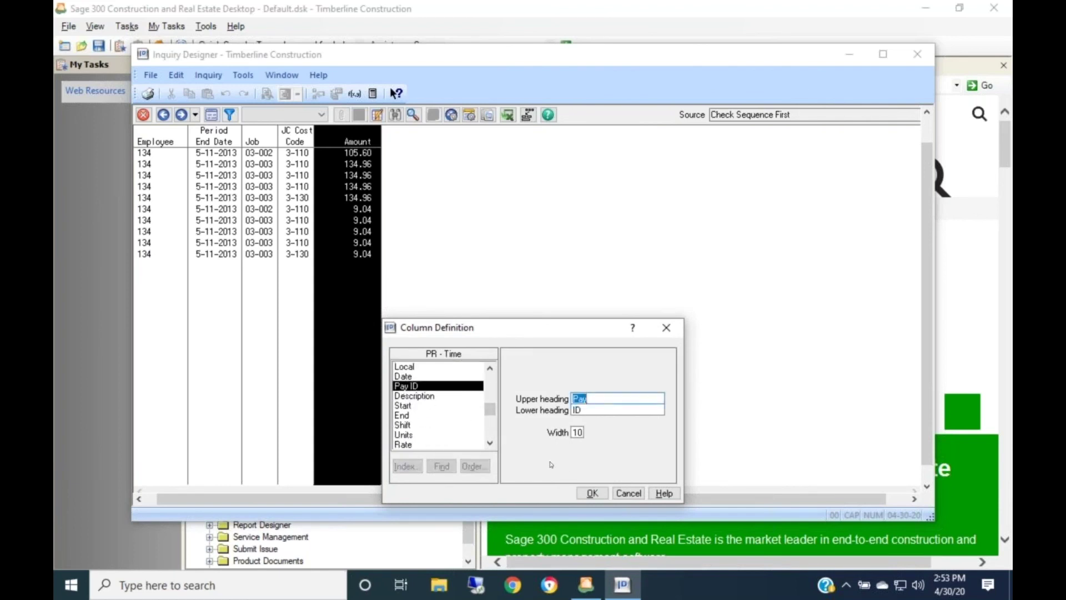
left_click(583, 493)
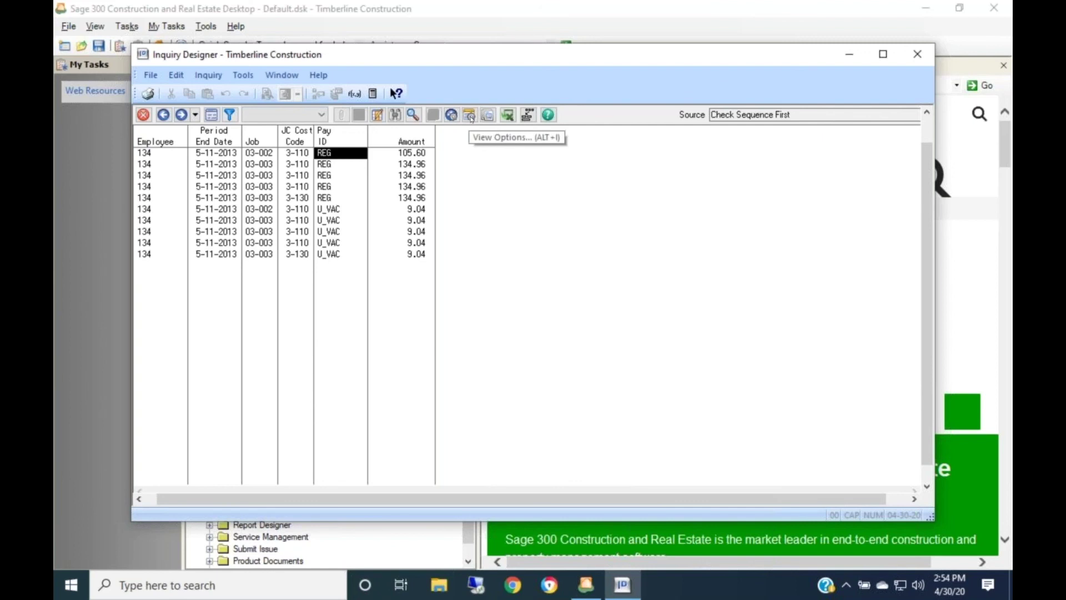
- Check the view options without changing them and return to the check pay level, saving the changes to the "PR Time" view
left_click(470, 116)
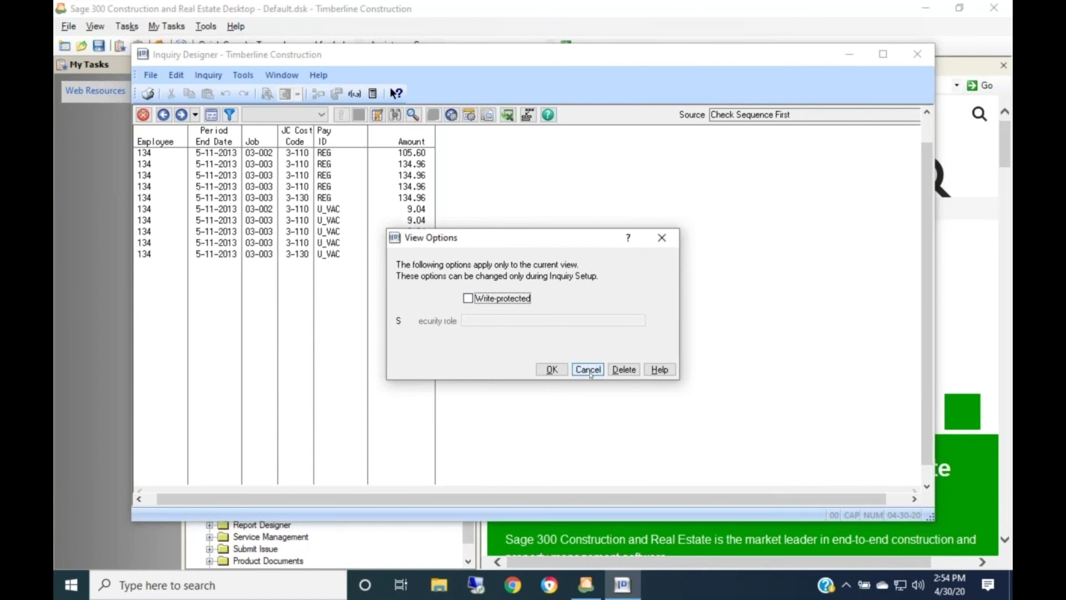
left_click(590, 374)
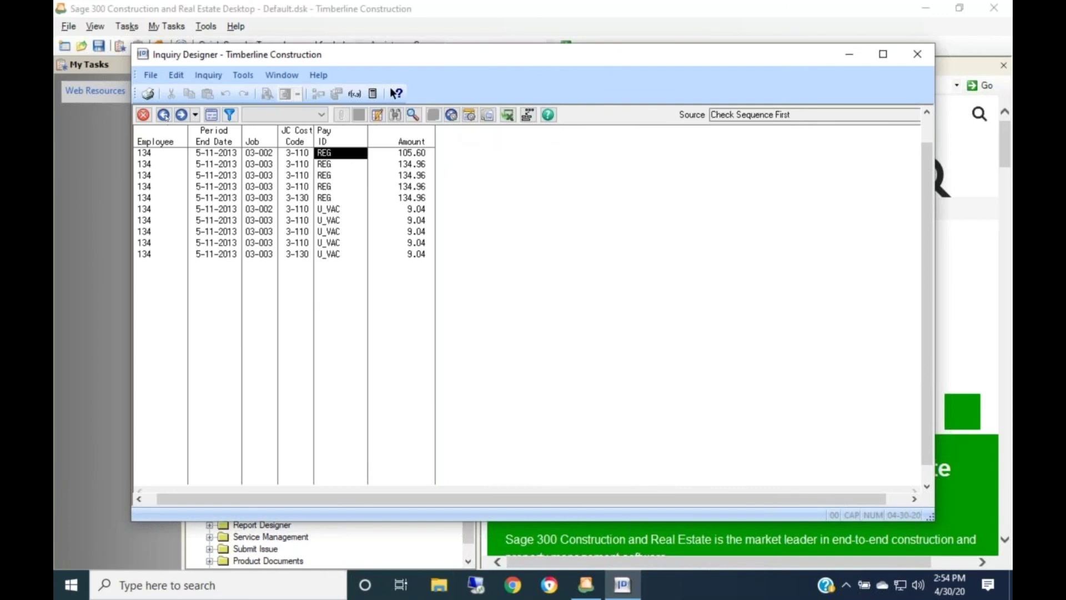
left_click(163, 115)
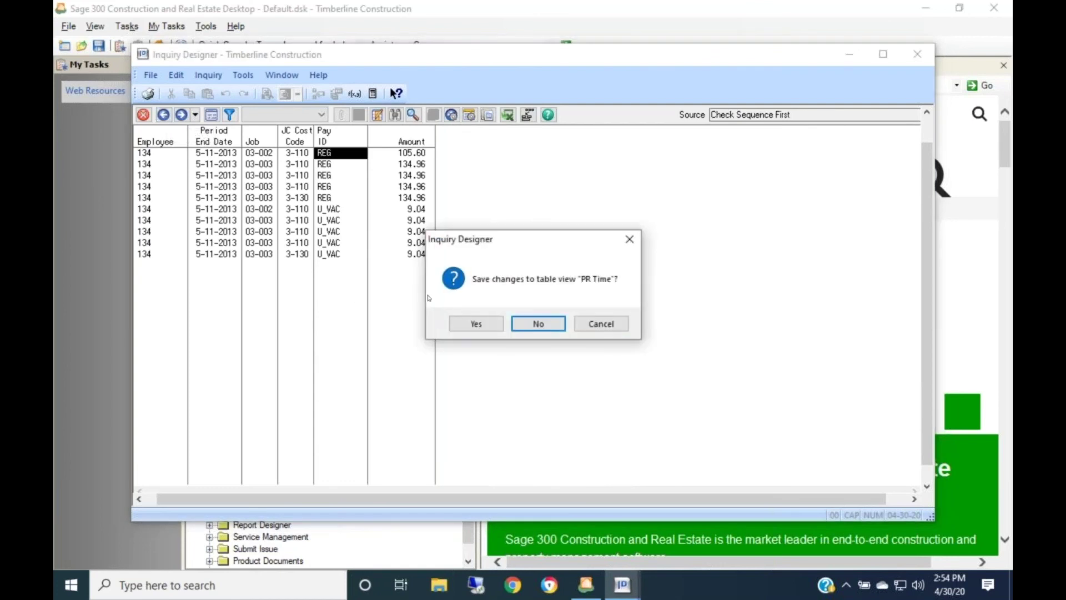
left_click(466, 327)
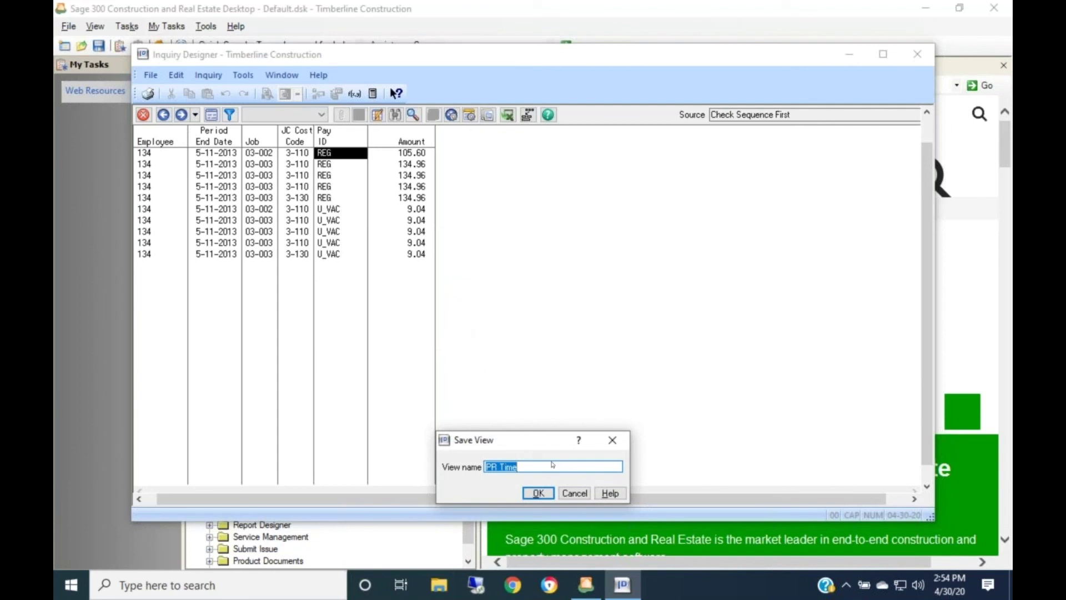
left_click(537, 494)
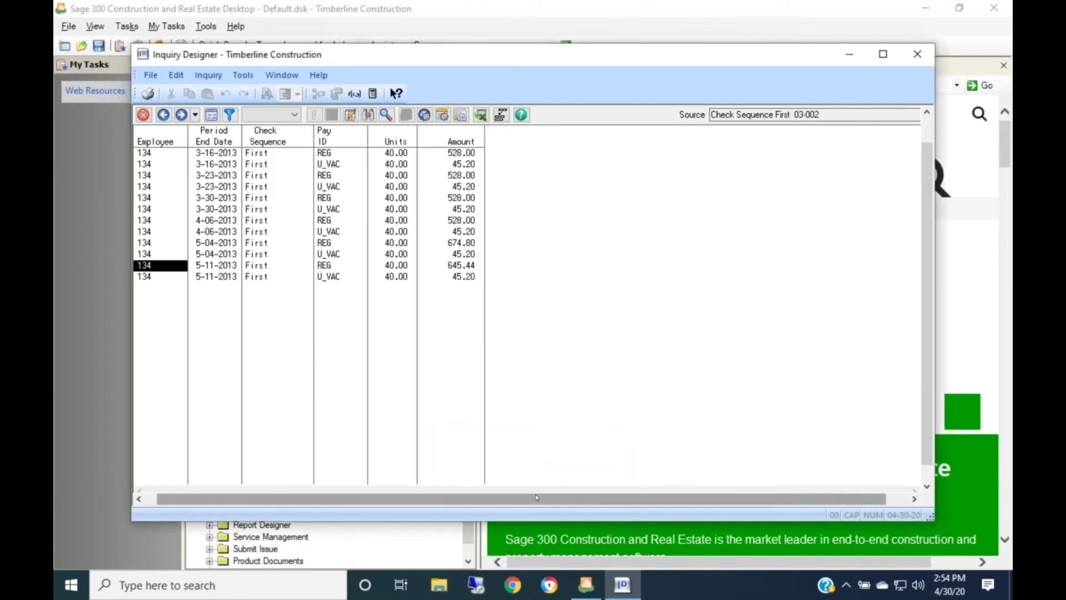
- Return to the employee level, close and save the inquiry, and close the Inquiry Manager
left_click(164, 115)
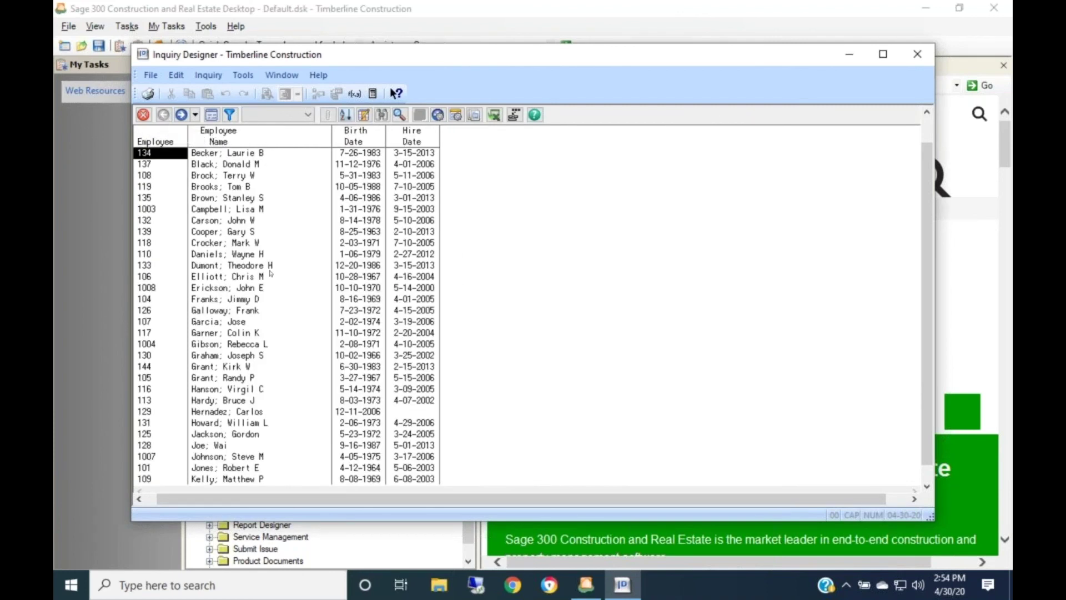
left_click(143, 115)
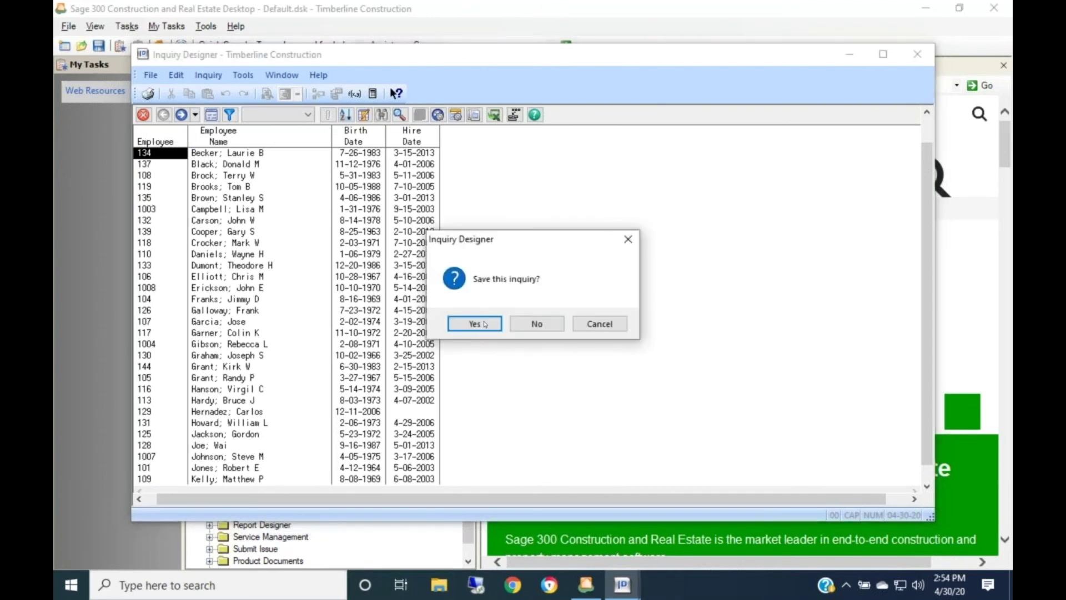
left_click(485, 324)
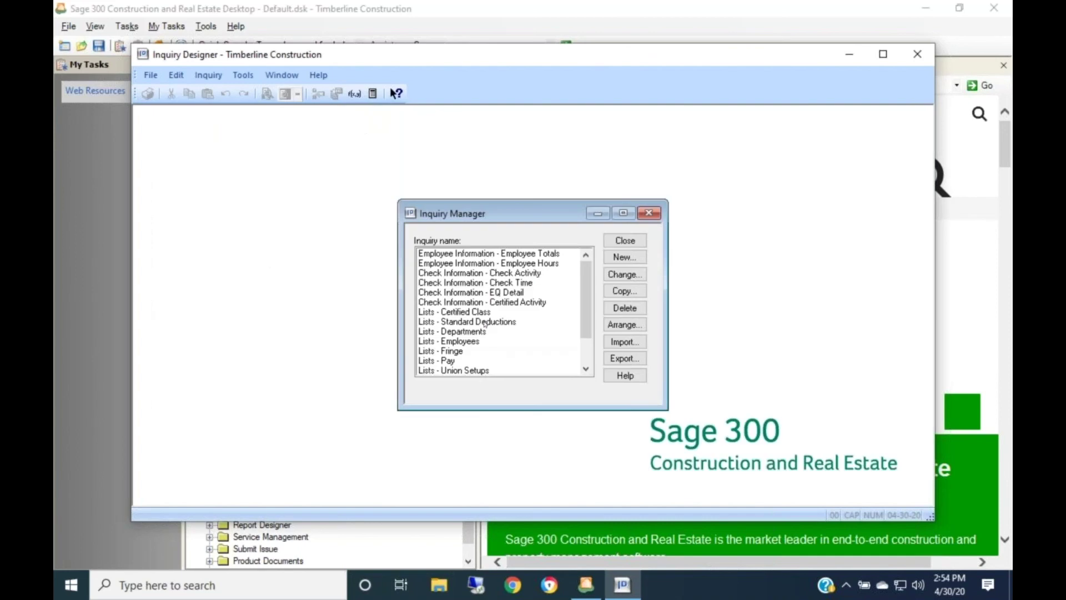
left_click(630, 240)
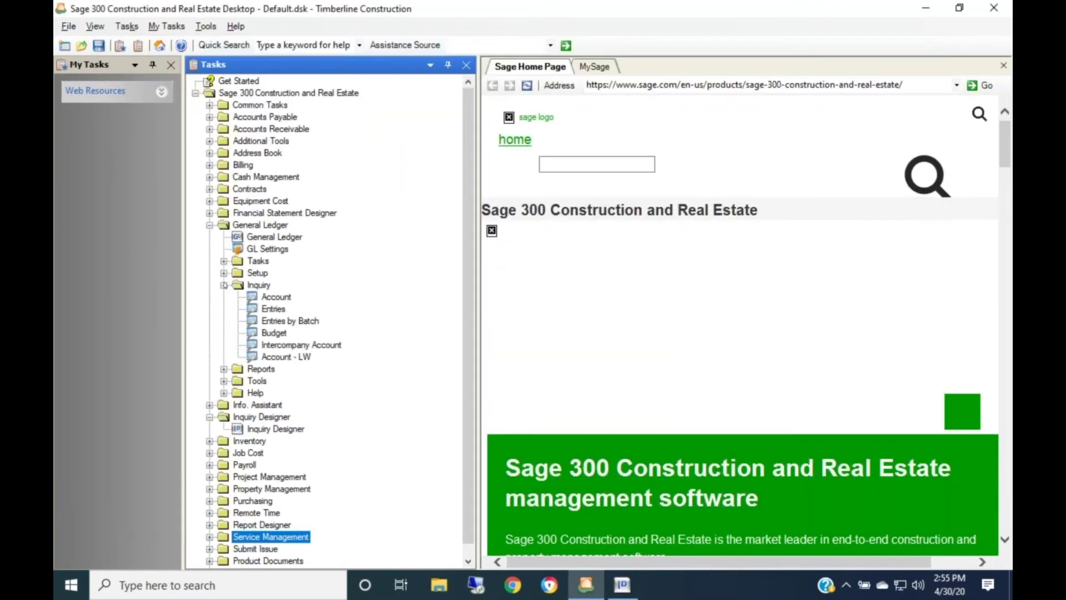
- Collapse the General Ledger and Inquiry Designer folders and open the Payroll inquiry Employee-Check LW using the Current PR transaction file
left_click(222, 285)
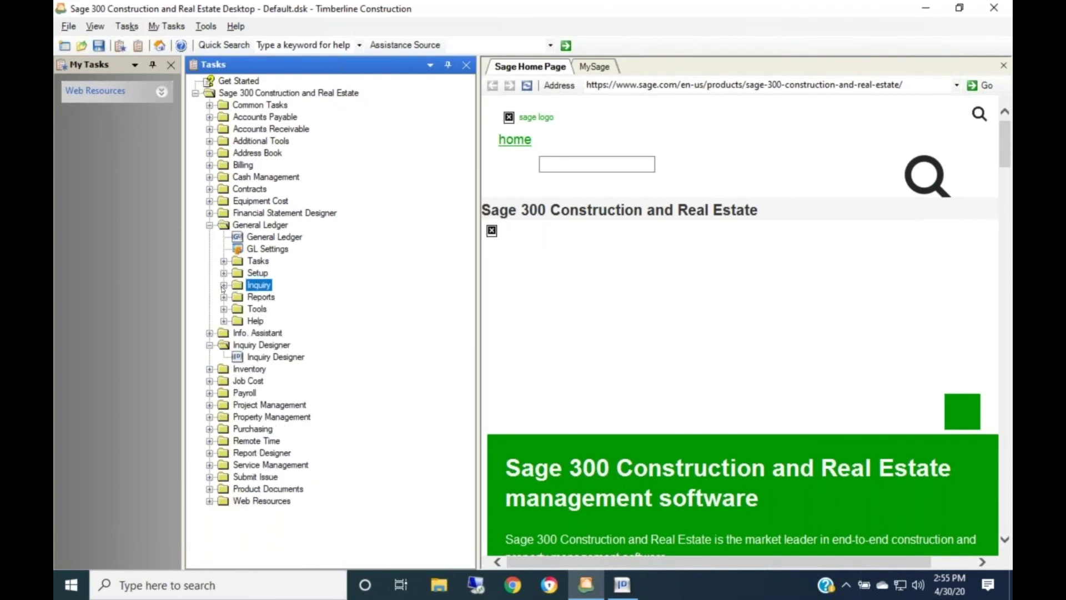
left_click(209, 344)
left_click(210, 226)
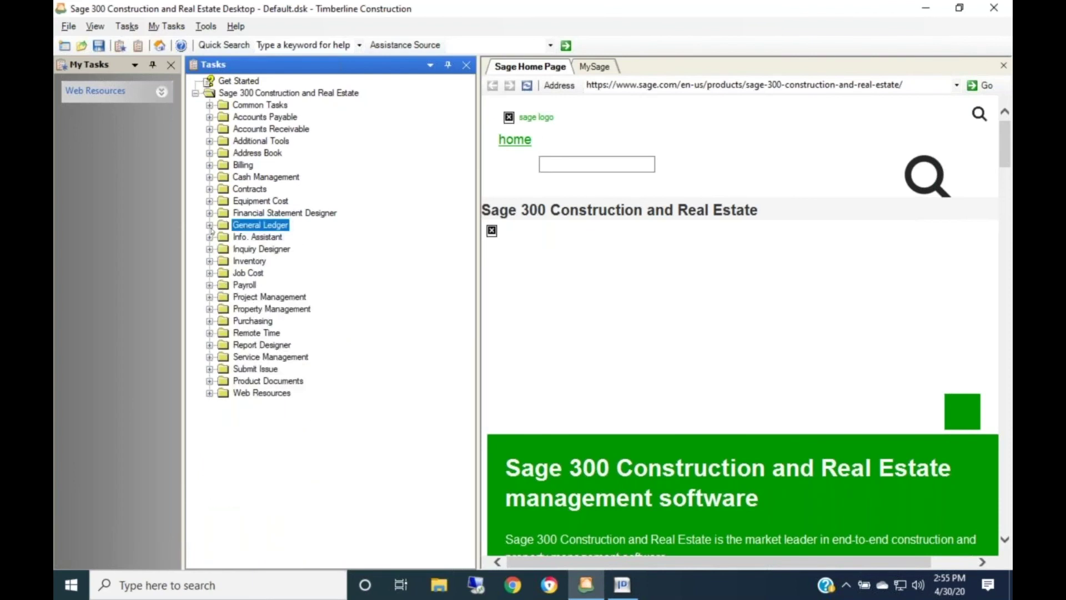
left_click(210, 285)
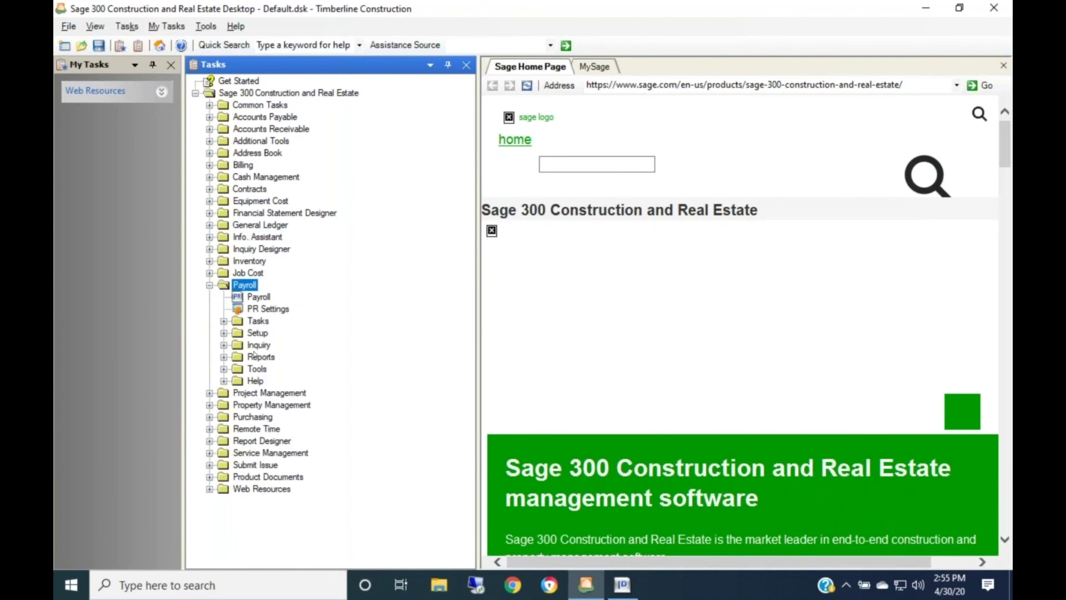
left_click(224, 344)
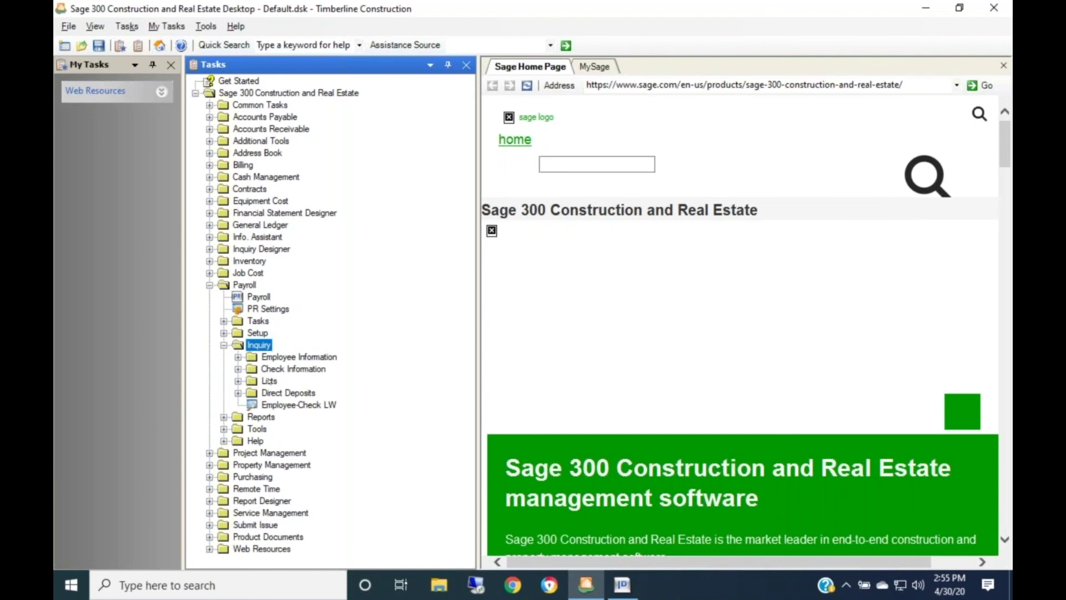
left_click(271, 406)
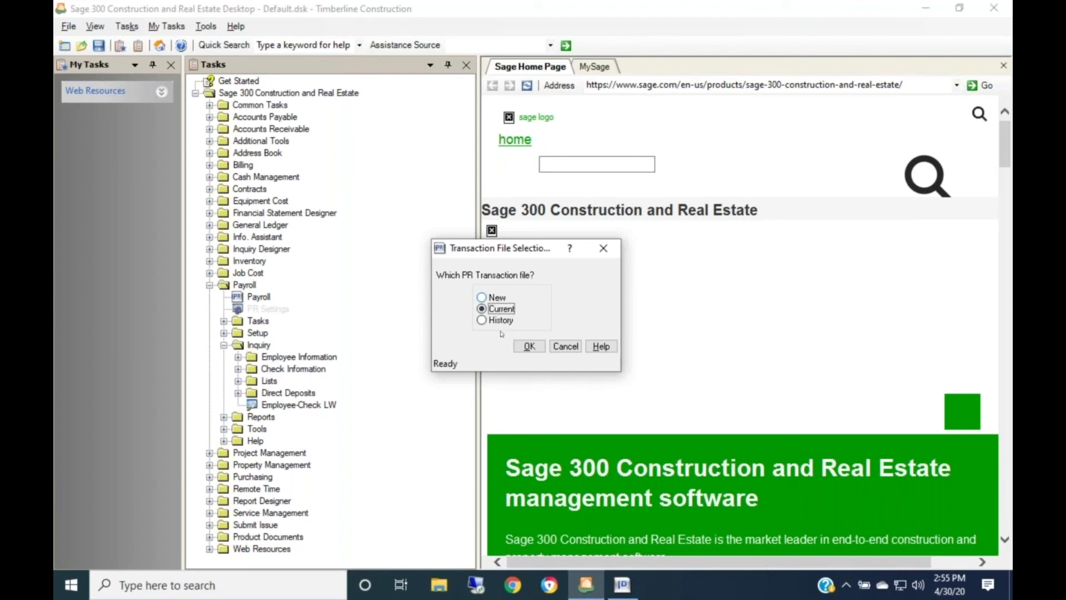
left_click(528, 347)
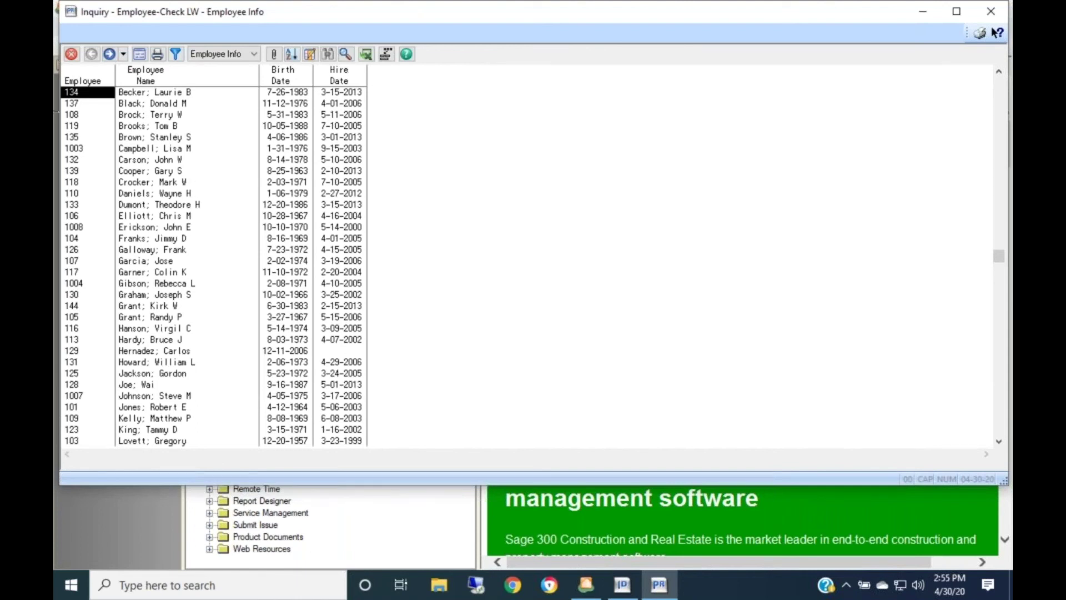
- Drill down from the first employee through the first check pay row to its time entries and apply the PR Time view
double_click(78, 94)
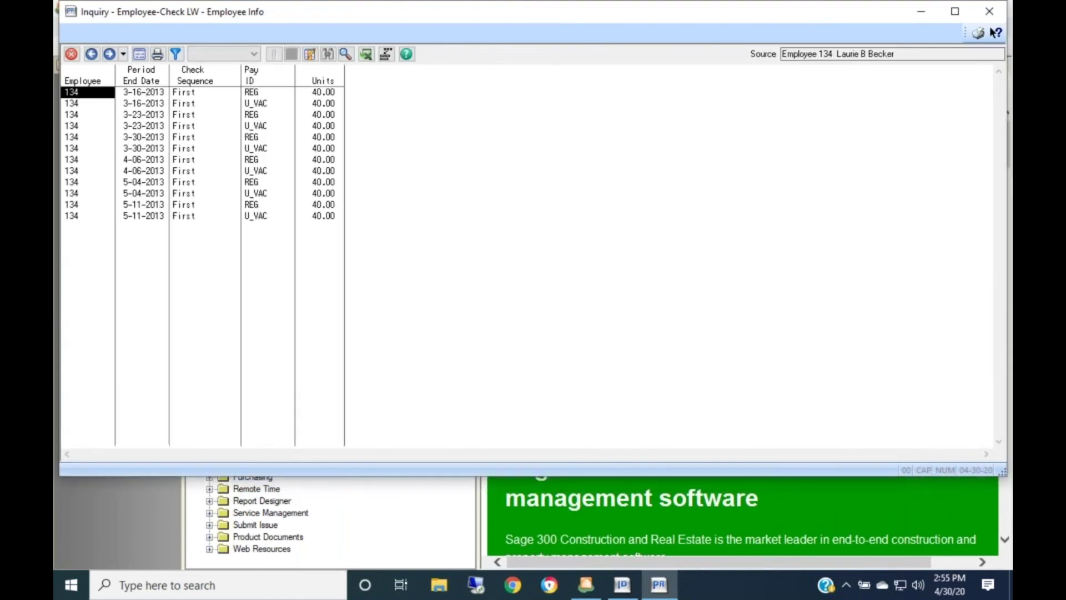
double_click(86, 93)
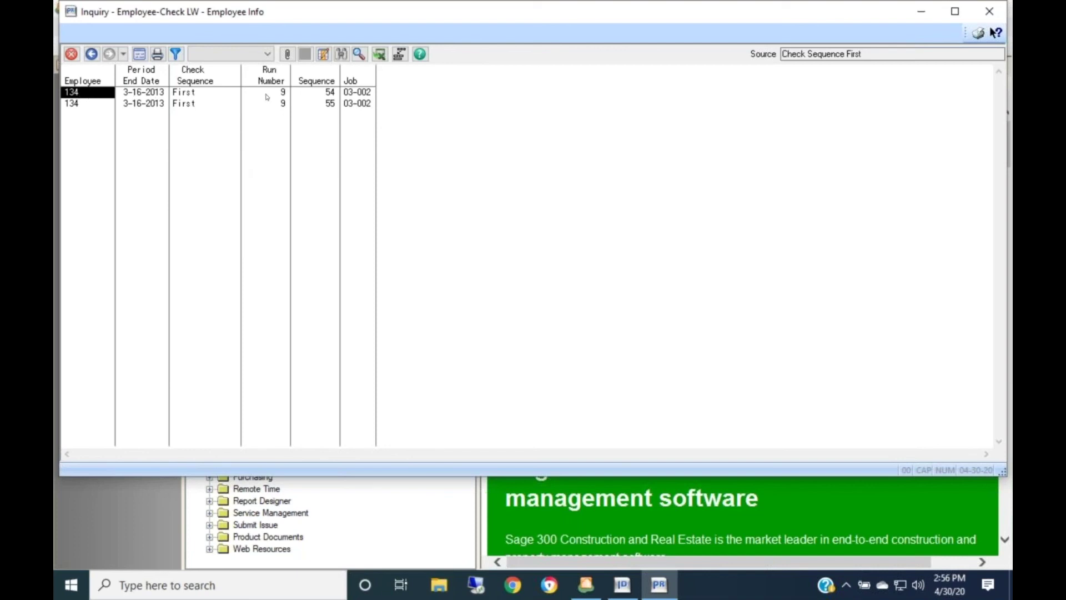
left_click(268, 54)
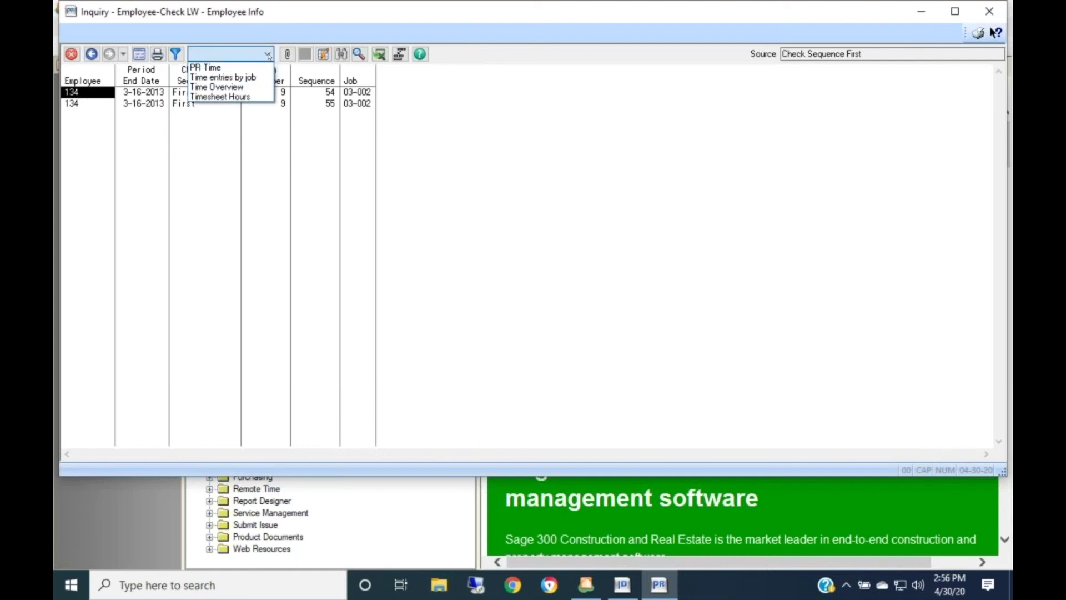
left_click(218, 67)
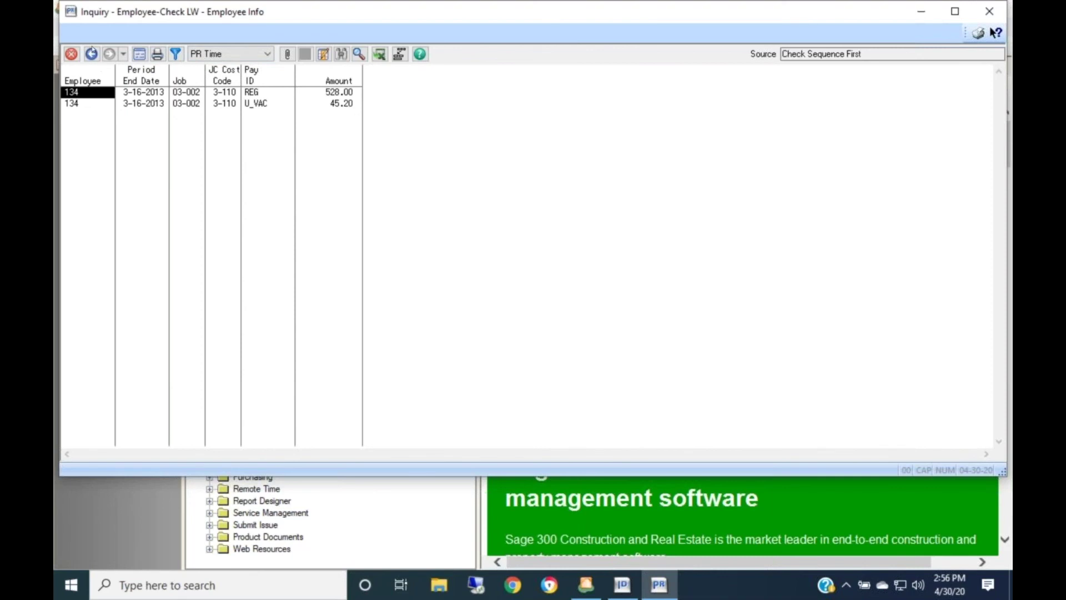
- Return to the check pay level and display it with the Check Pay view followed by the Employee Pay view
left_click(92, 54)
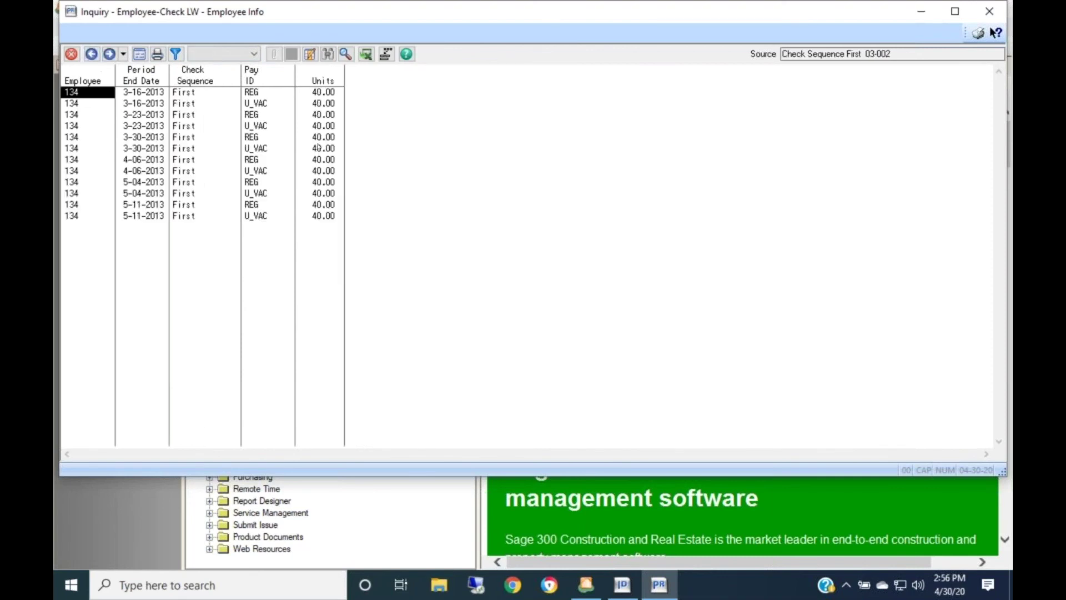
left_click(255, 54)
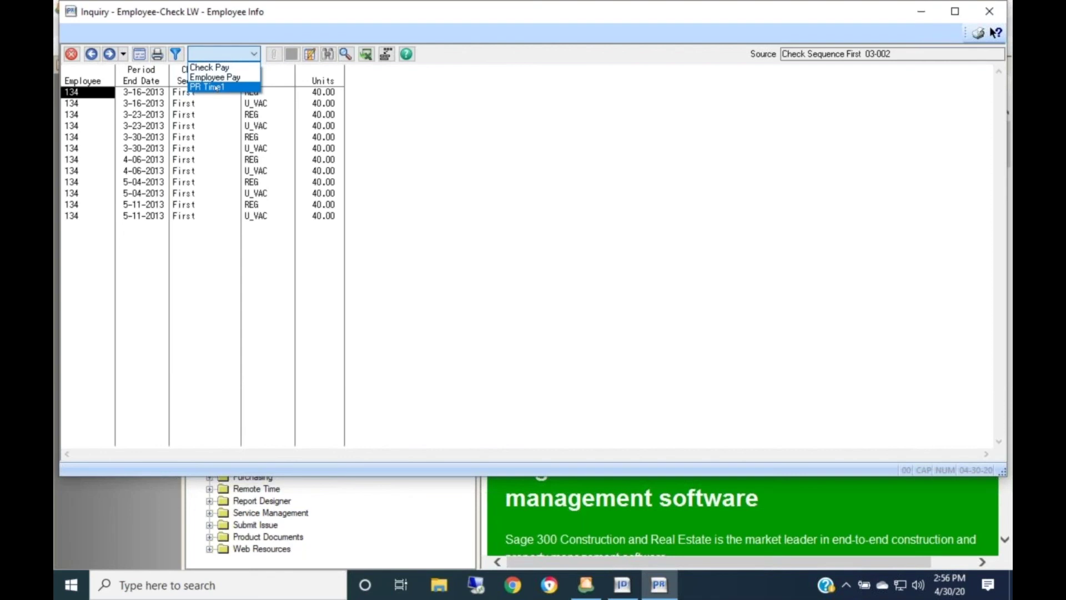
left_click(226, 68)
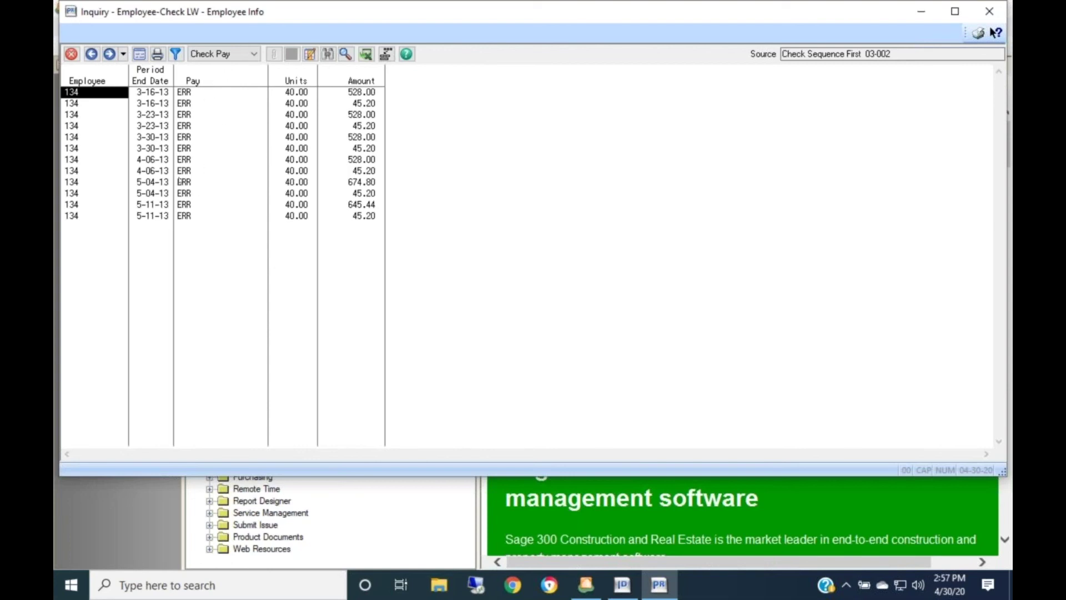
left_click(254, 57)
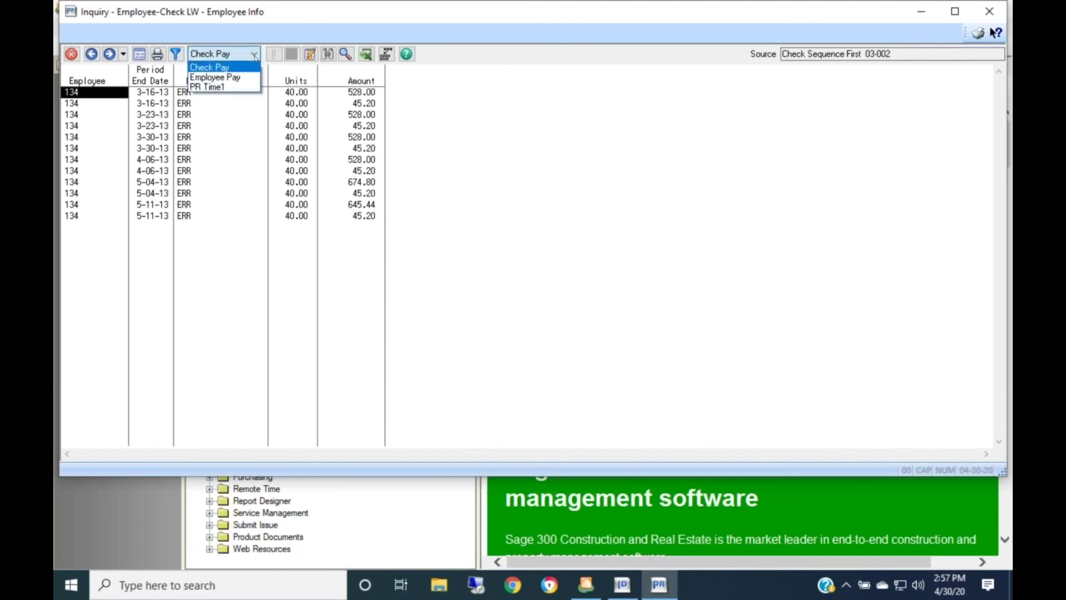
left_click(233, 73)
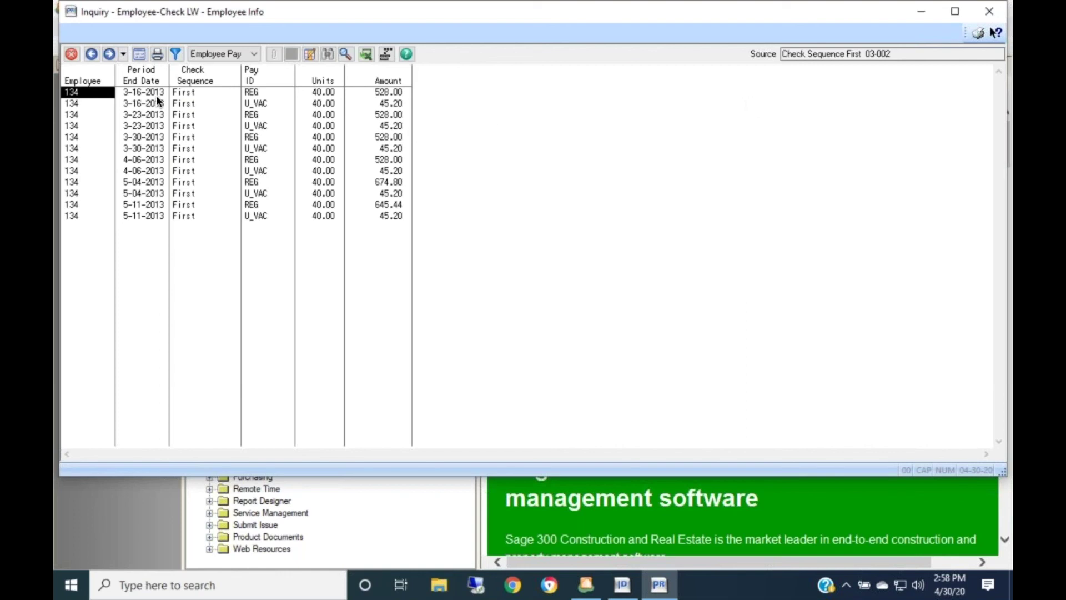
- Return to the employee list, switch to the PowerPoint slide show and go back to the Recap slide
left_click(93, 53)
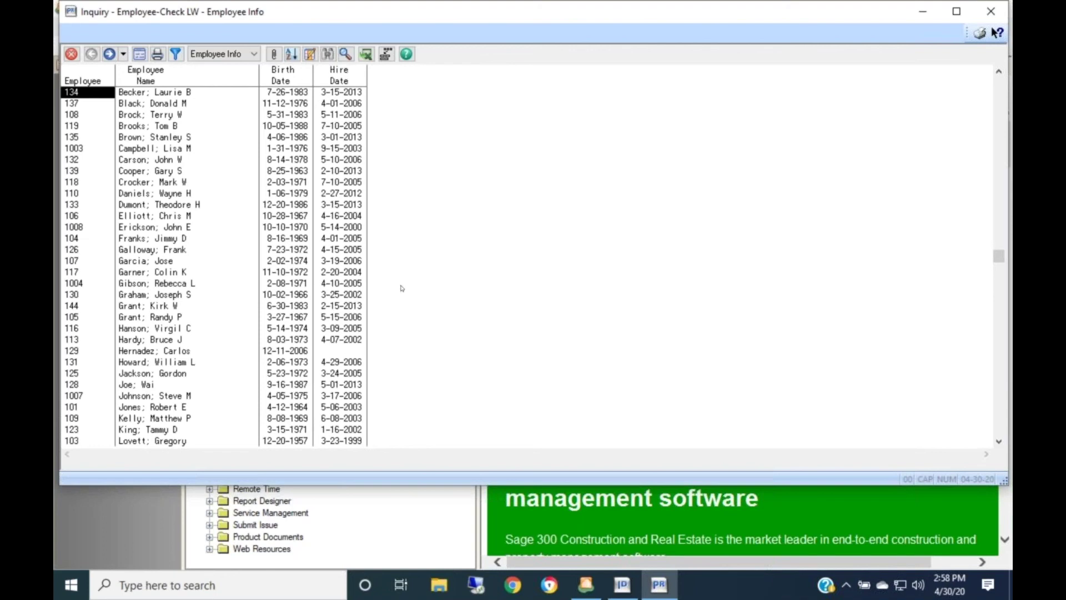
key("ctrl+Up")
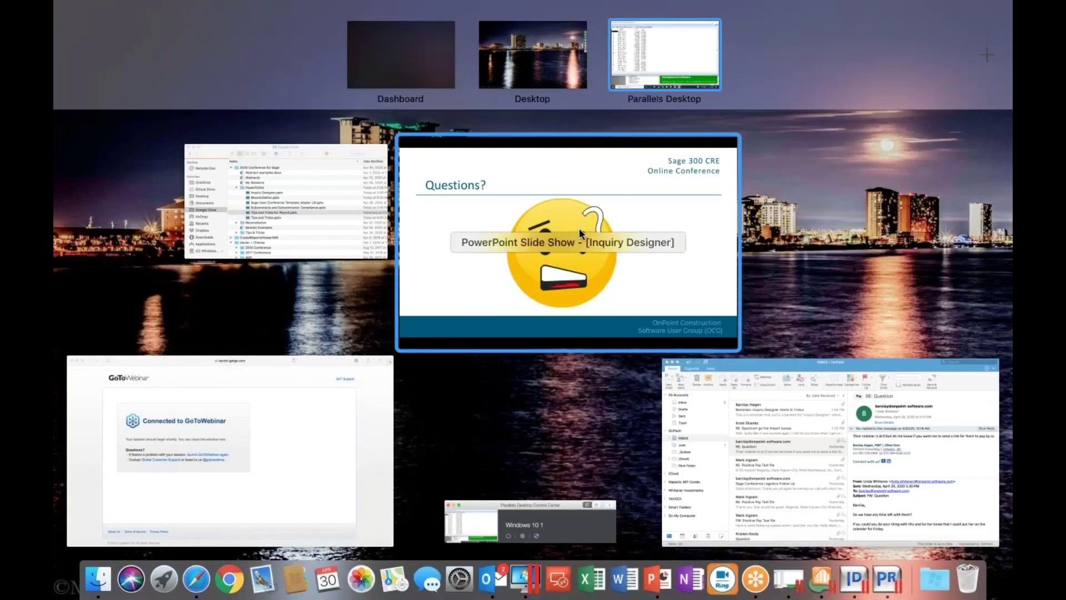
left_click(579, 195)
key("Left")
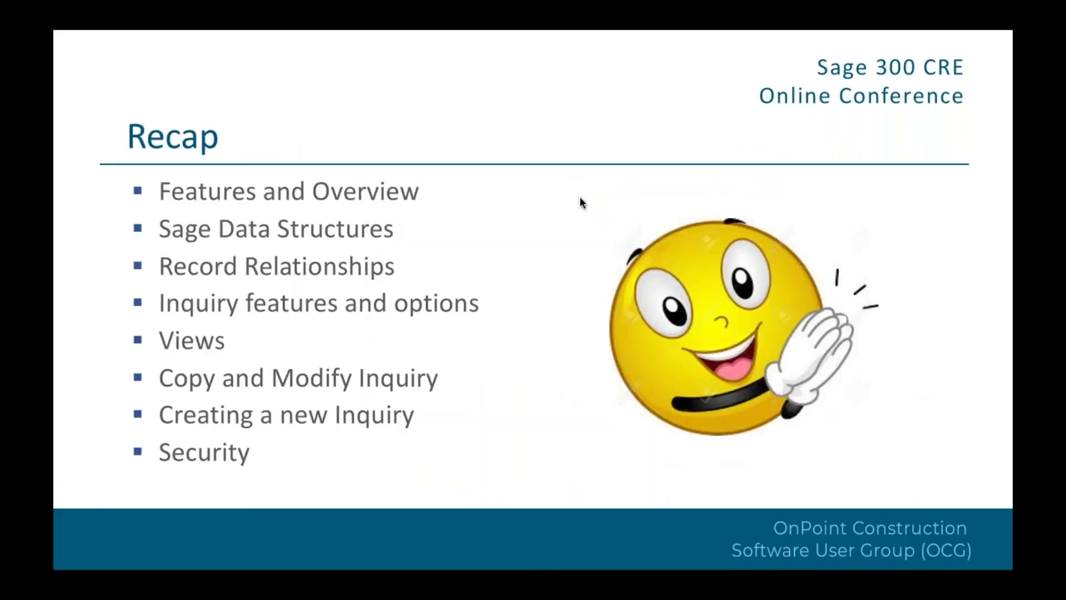